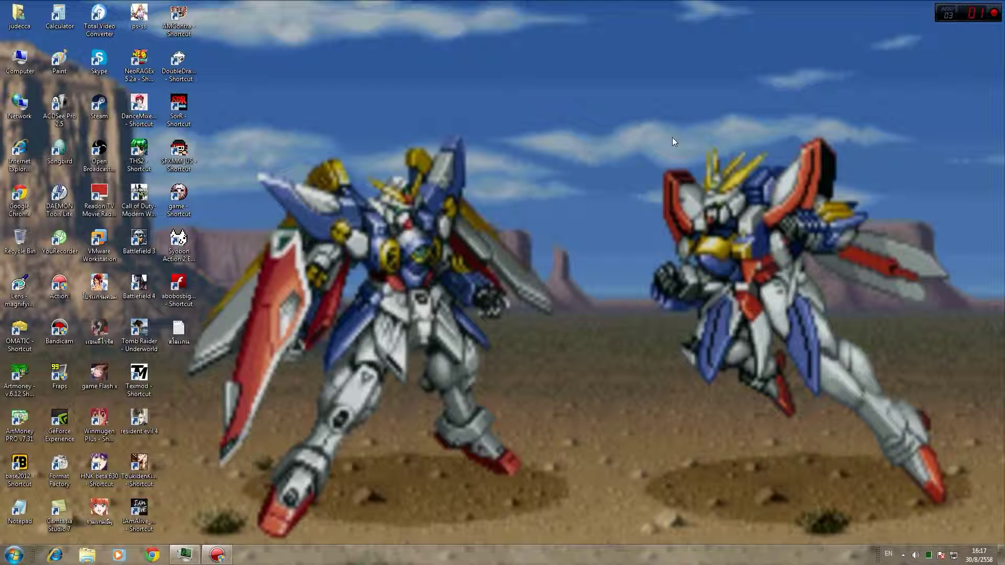
- Launch VMware Workstation and dismiss the software update offer
{"action": "left_click", "coordinate": [113, 240]}
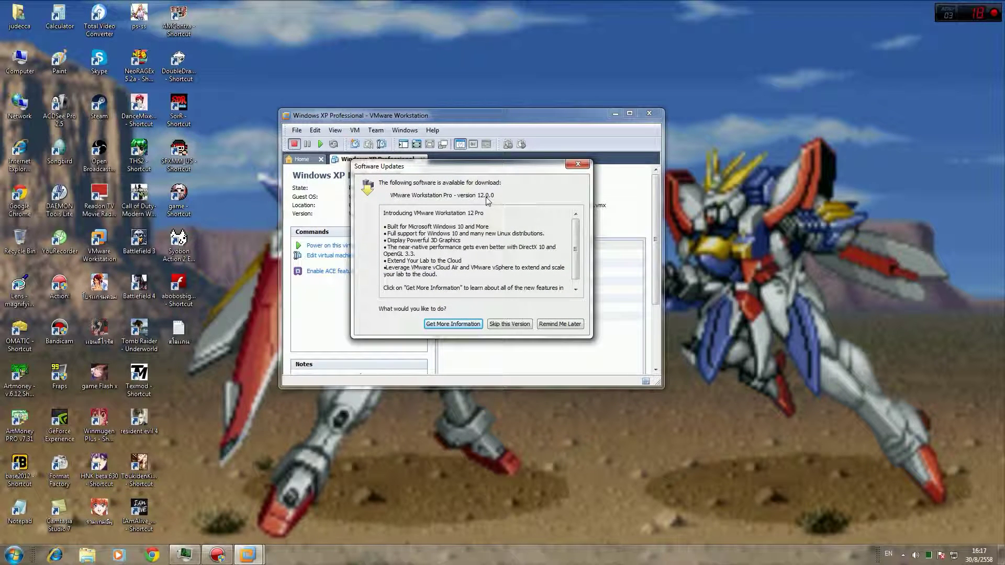
{"action": "left_click", "coordinate": [577, 164]}
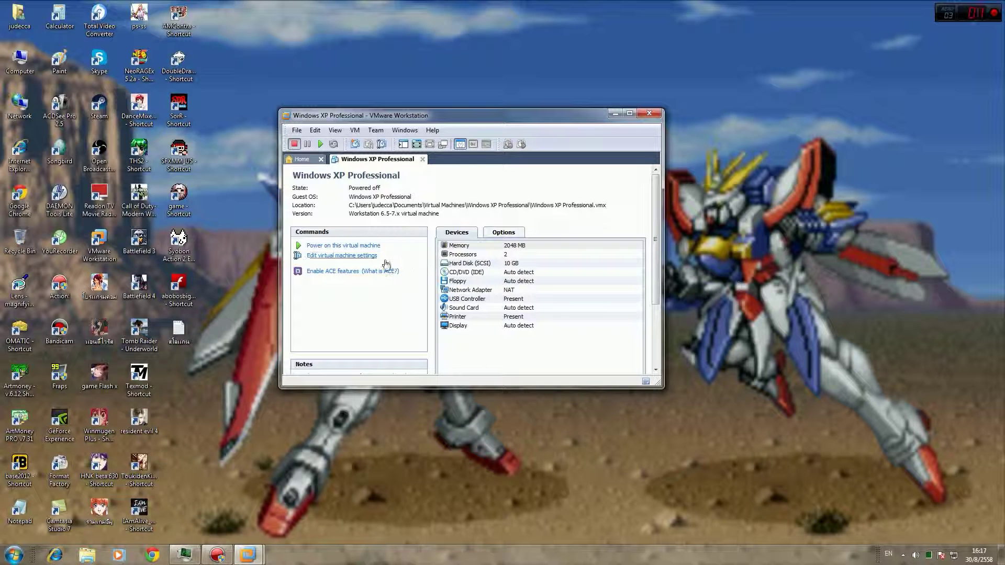
- Review the memory, processor and hard disk settings of the Windows XP Professional virtual machine, then close the settings without changes
{"action": "left_click", "coordinate": [320, 257]}
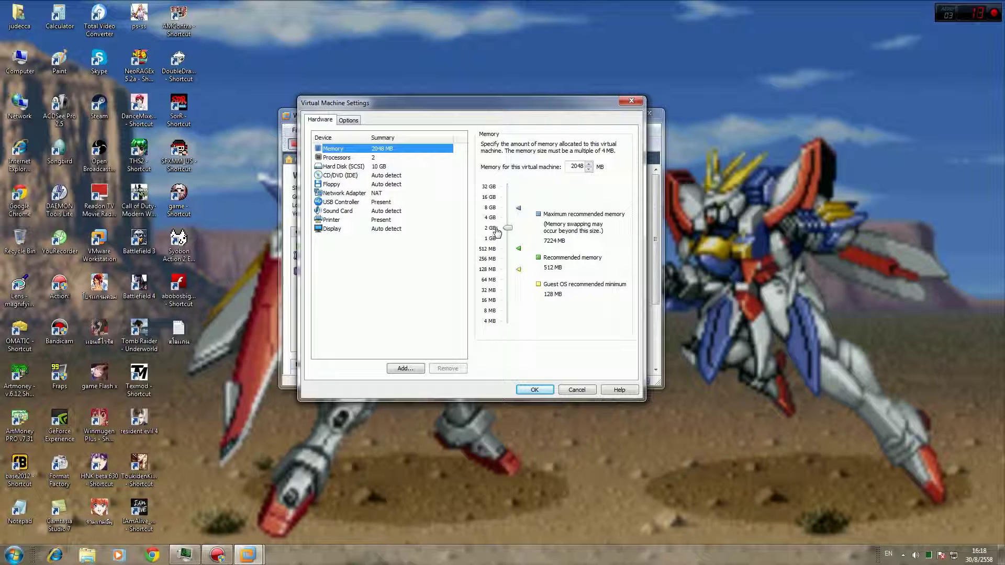
{"action": "left_click", "coordinate": [371, 158]}
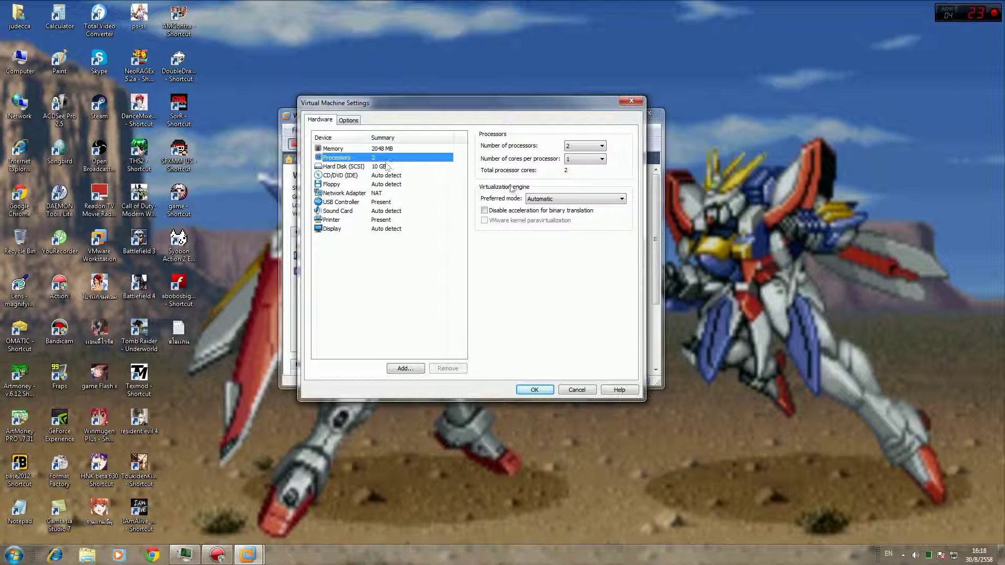
{"action": "left_click", "coordinate": [596, 147]}
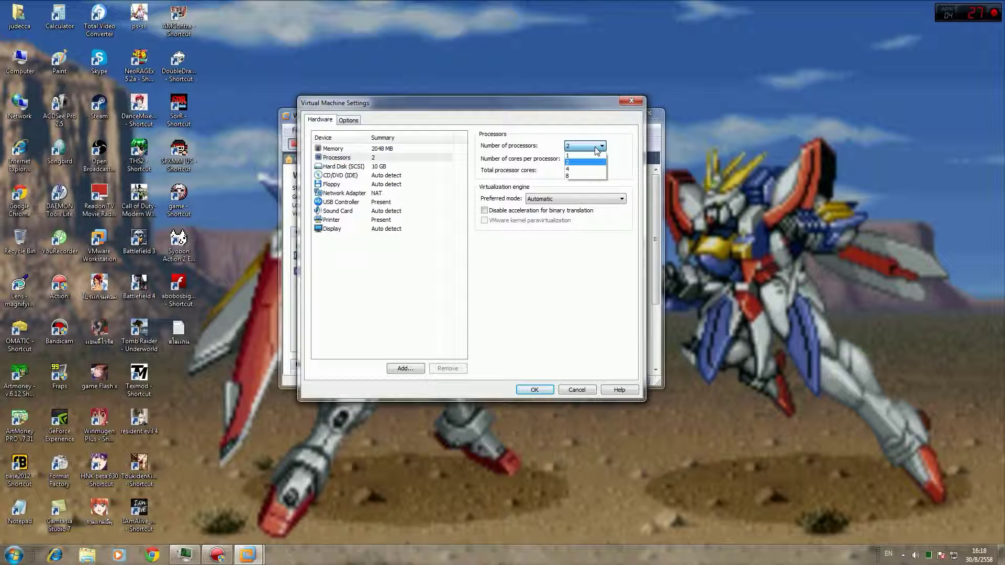
{"action": "left_click", "coordinate": [596, 151]}
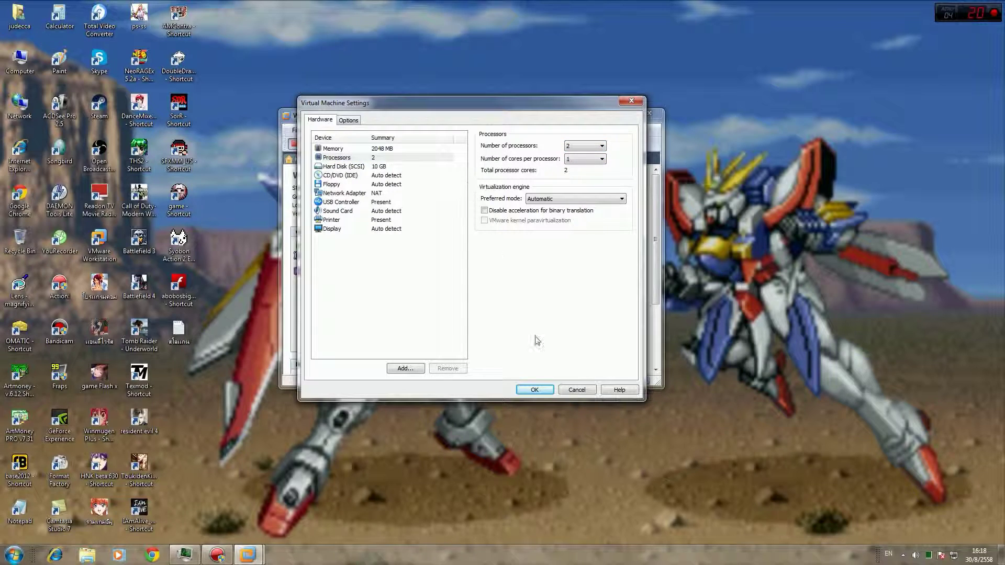
{"action": "left_click", "coordinate": [366, 167]}
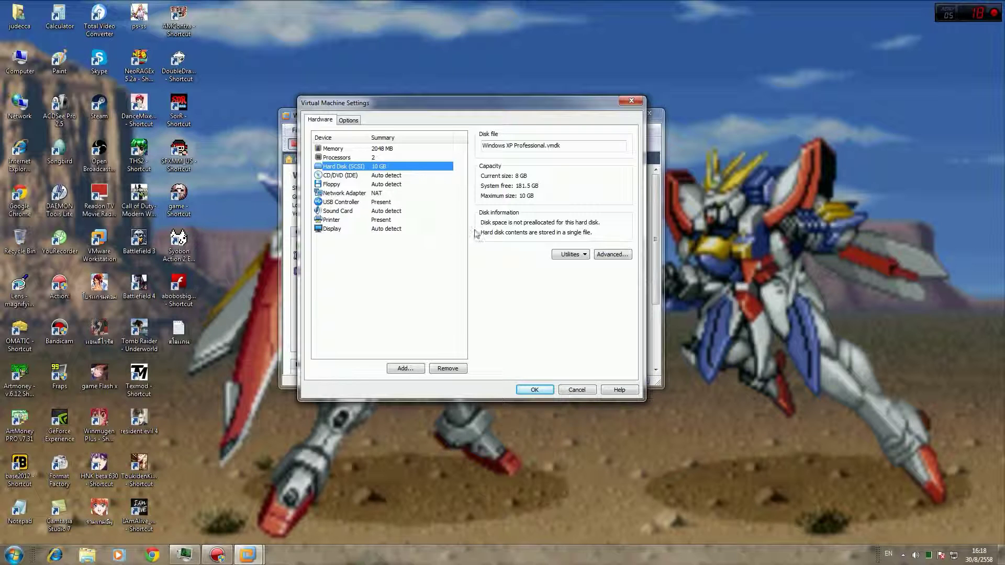
{"action": "left_click", "coordinate": [631, 100]}
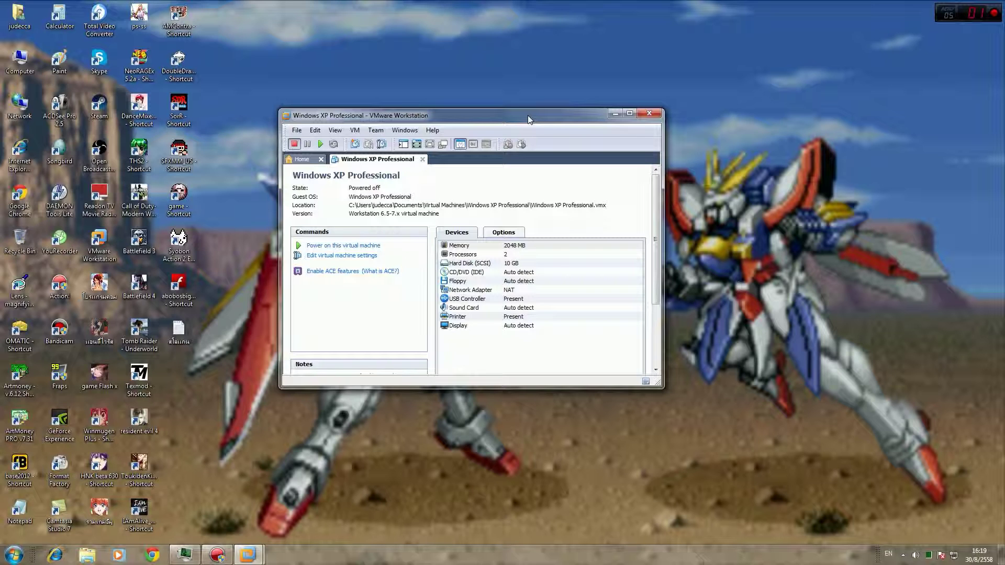
- Maximize the window and power on the Windows XP Professional virtual machine, allowing the USB device to connect to it
{"action": "left_click", "coordinate": [629, 114]}
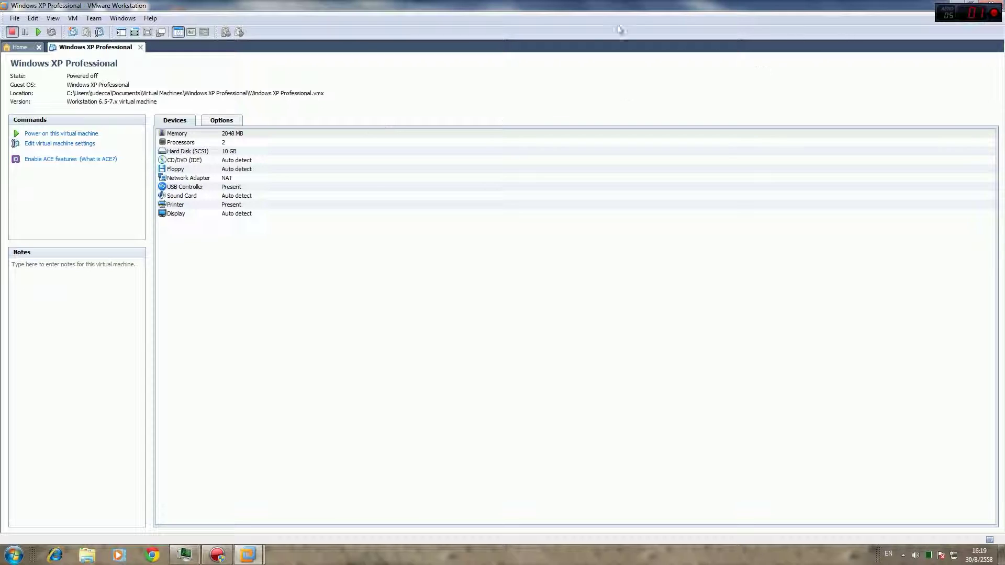
{"action": "left_click", "coordinate": [61, 134]}
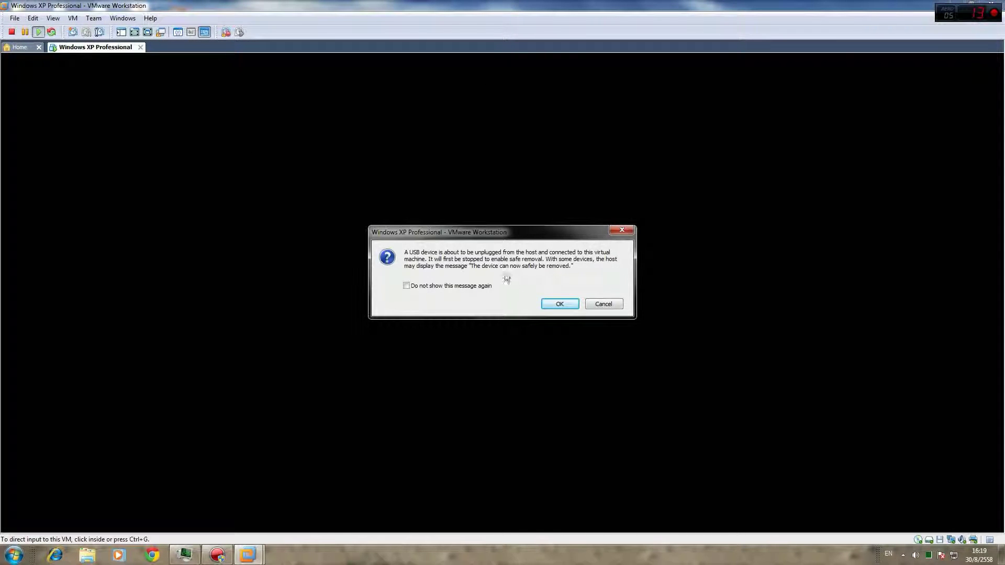
{"action": "left_click", "coordinate": [558, 304]}
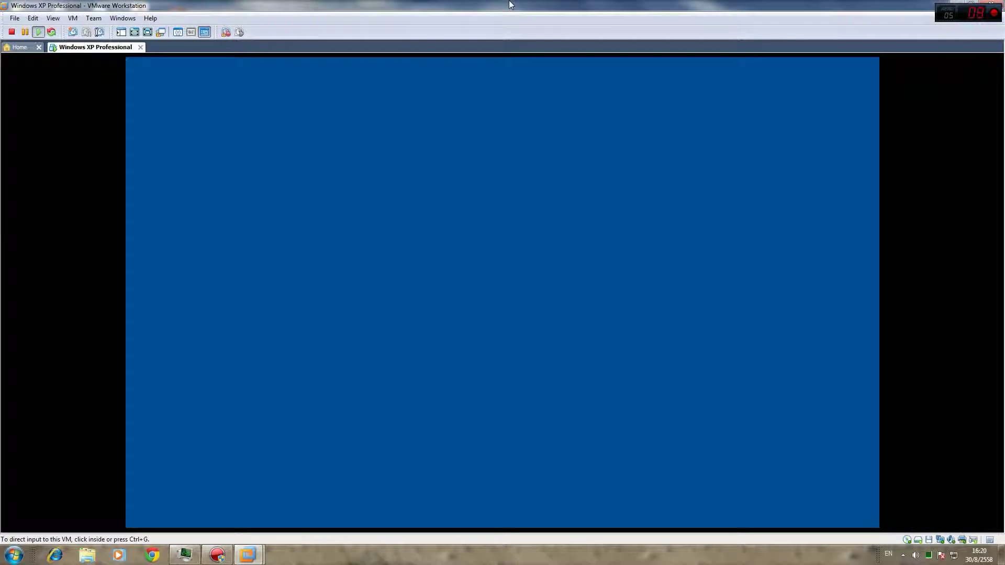
- Log on to the guest Windows XP with the Administrator account
{"action": "left_click", "coordinate": [503, 297]}
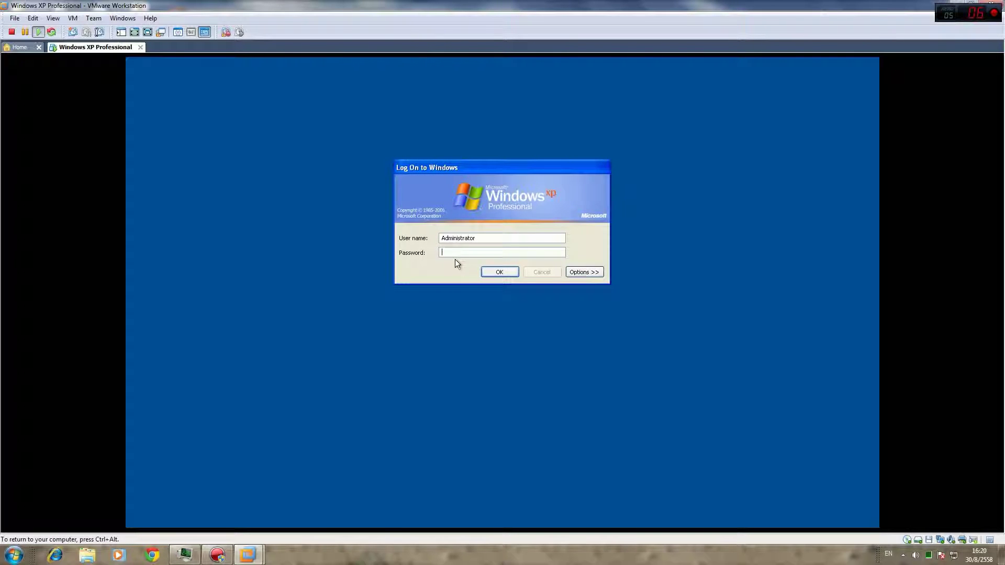
{"action": "left_click", "coordinate": [490, 274]}
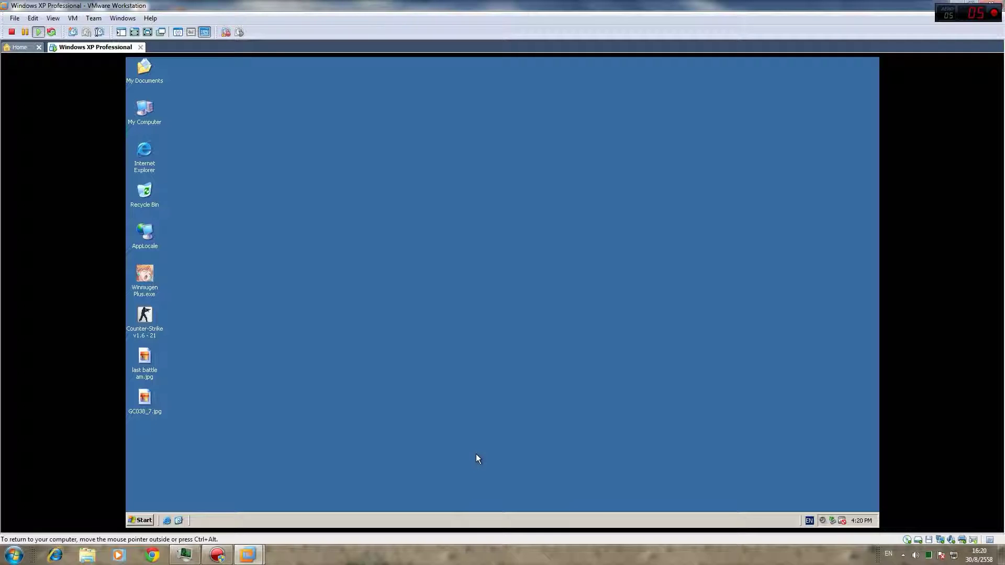
- Check CPU and memory performance in the guest's Task Manager, then minimize it
{"action": "right_click", "coordinate": [425, 522]}
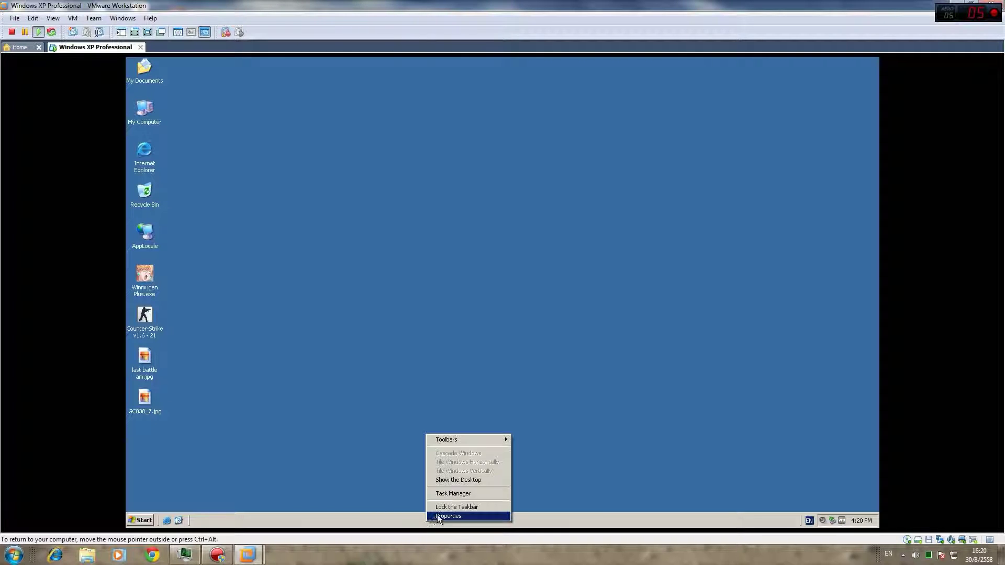
{"action": "left_click", "coordinate": [451, 494]}
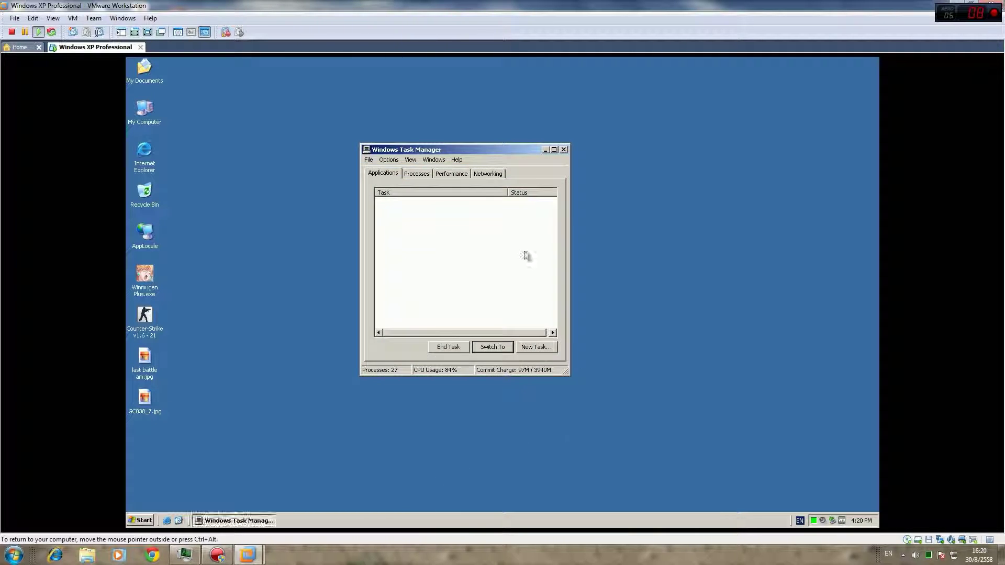
{"action": "left_click", "coordinate": [451, 173]}
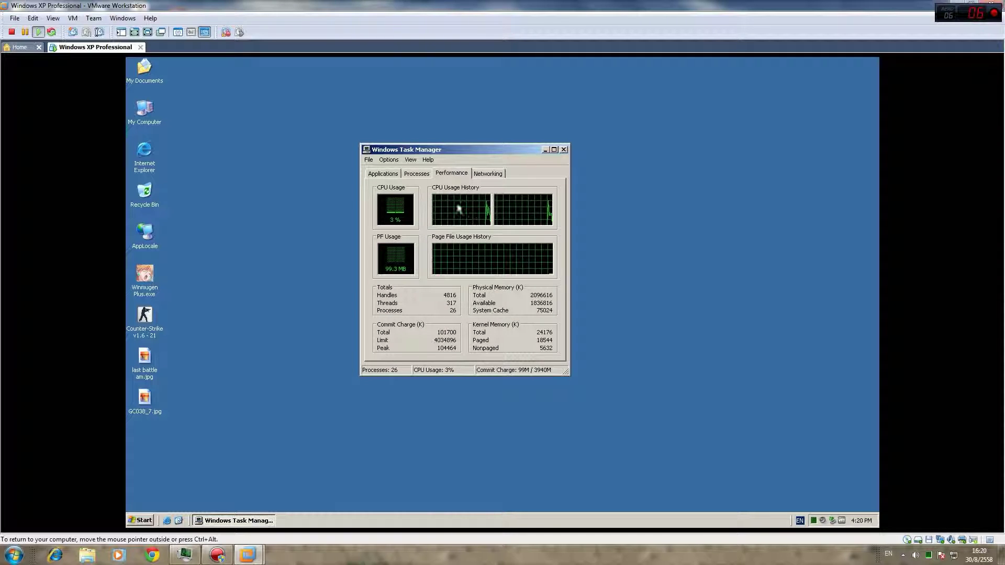
{"action": "left_click", "coordinate": [382, 174]}
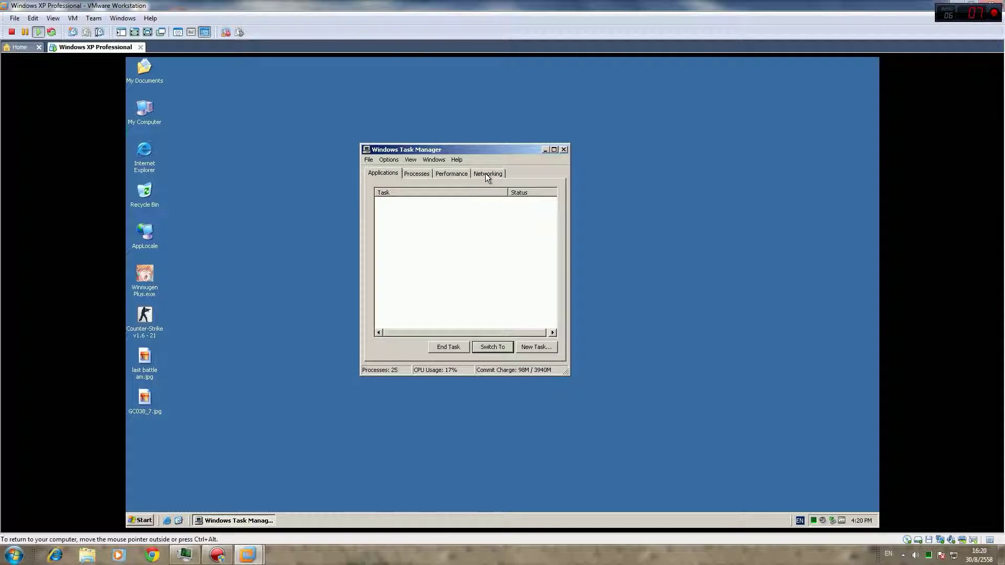
{"action": "left_click", "coordinate": [545, 150]}
- Open the guest's Game Controllers settings and check the connection options of the USB device attached to the virtual machine
{"action": "left_click", "coordinate": [145, 520]}
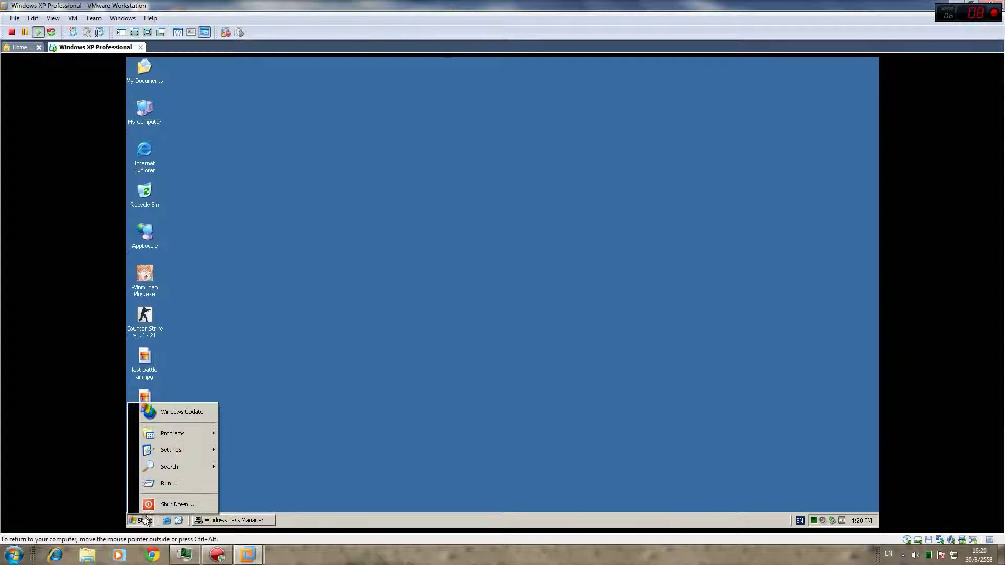
{"action": "mouse_move", "coordinate": [181, 450]}
{"action": "mouse_move", "coordinate": [256, 447]}
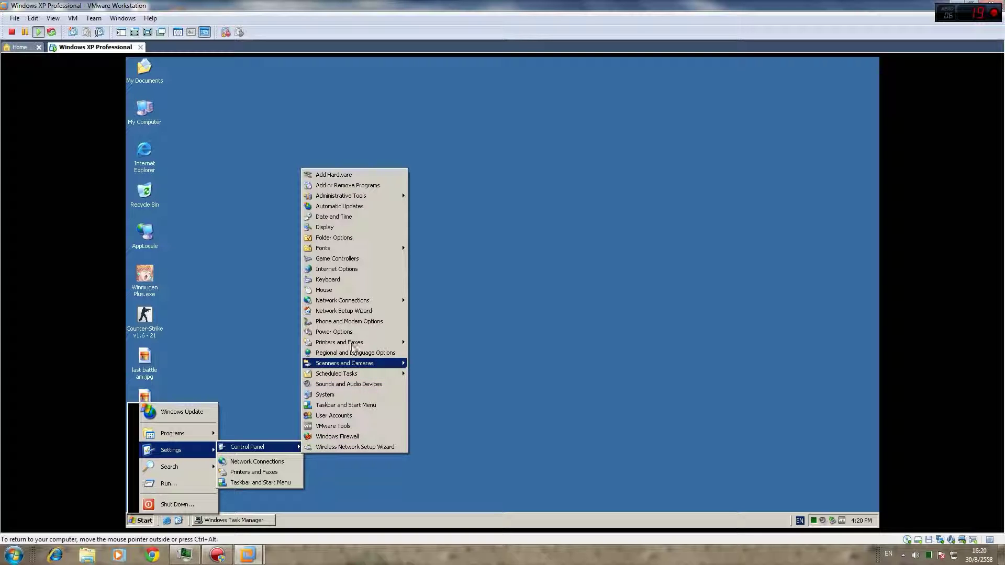
{"action": "mouse_move", "coordinate": [350, 303]}
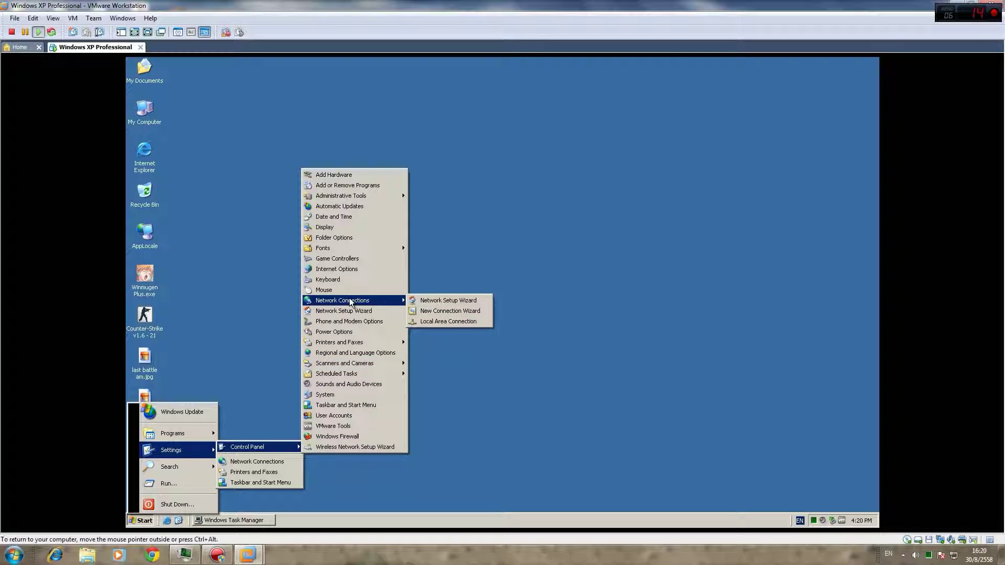
{"action": "left_click", "coordinate": [343, 263]}
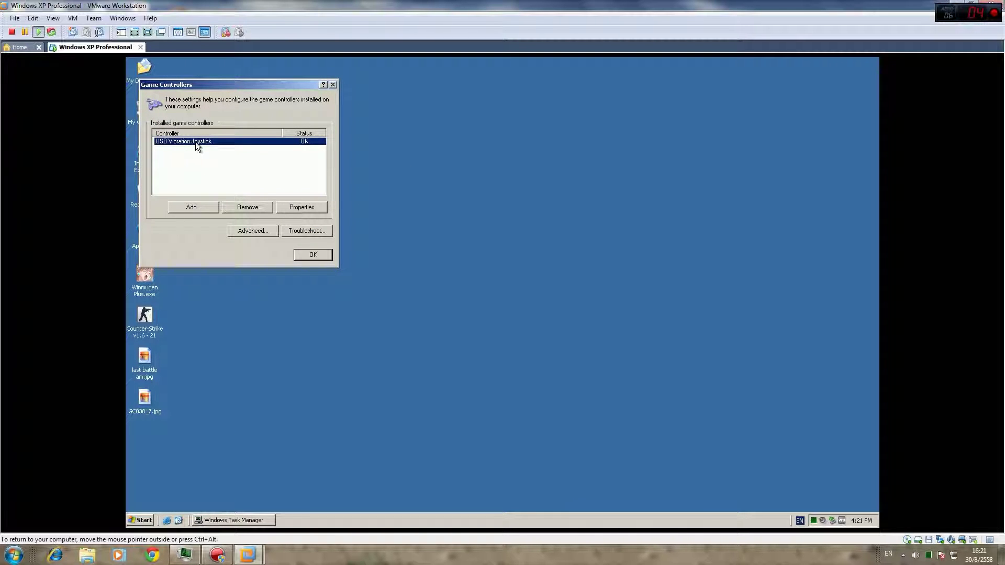
{"action": "left_click_drag", "start_coordinate": [268, 88], "coordinate": [425, 120]}
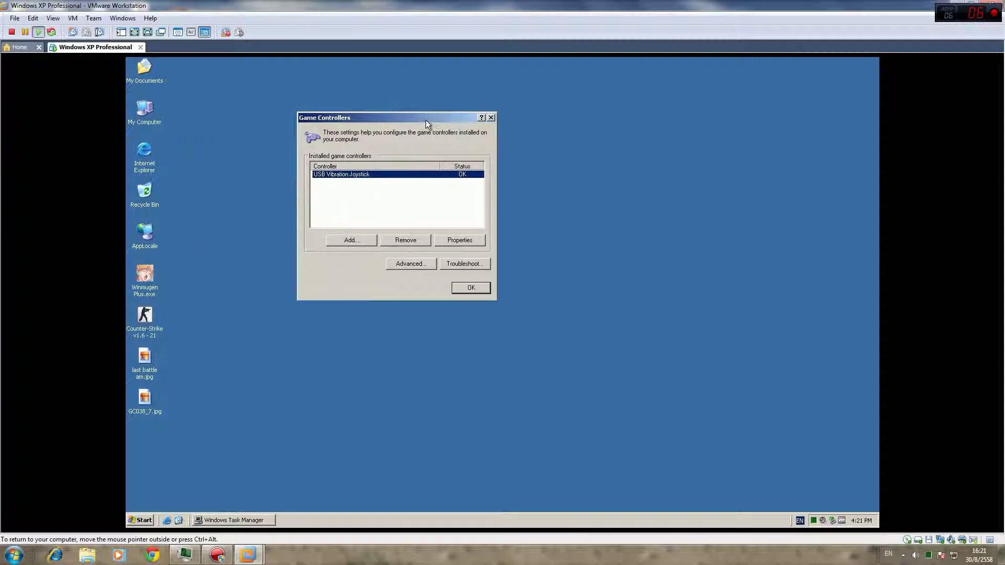
{"action": "right_click", "coordinate": [975, 543]}
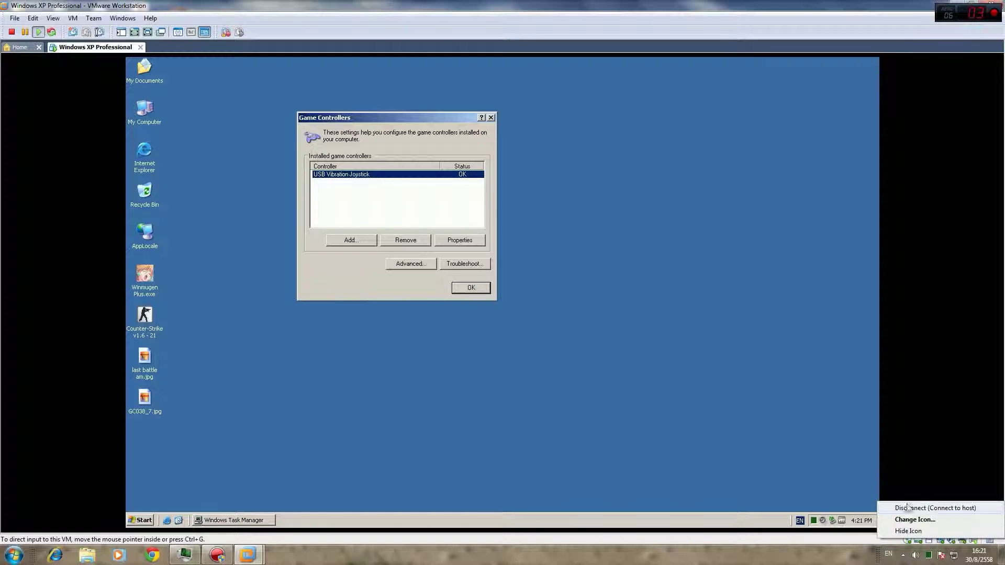
{"action": "left_click", "coordinate": [819, 423]}
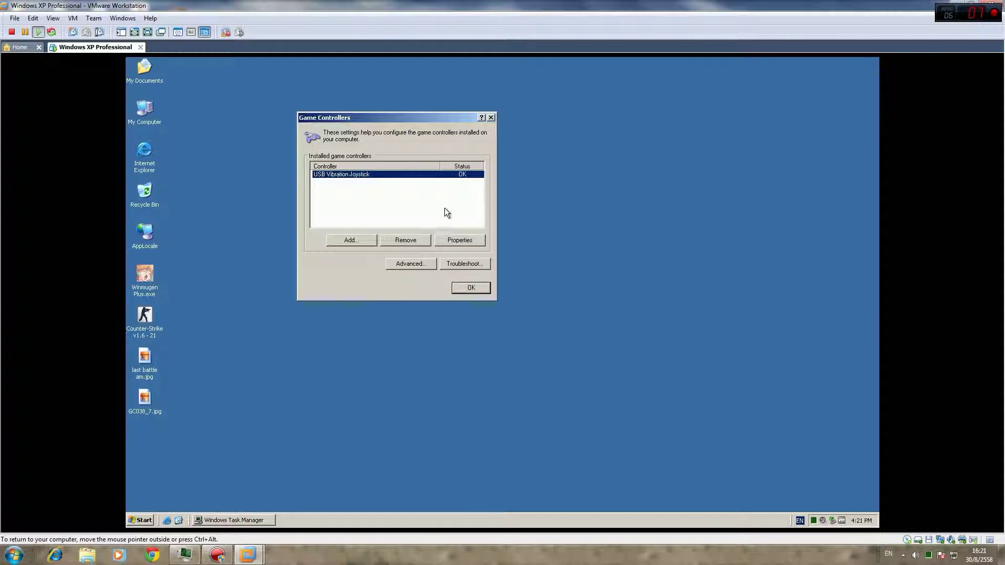
- Check the USB Vibration Joystick's calibration, function and vibration tests, varying the vibration strength and returning it to maximum, then close the controller dialogs
{"action": "left_click", "coordinate": [466, 240]}
{"action": "left_click", "coordinate": [375, 142]}
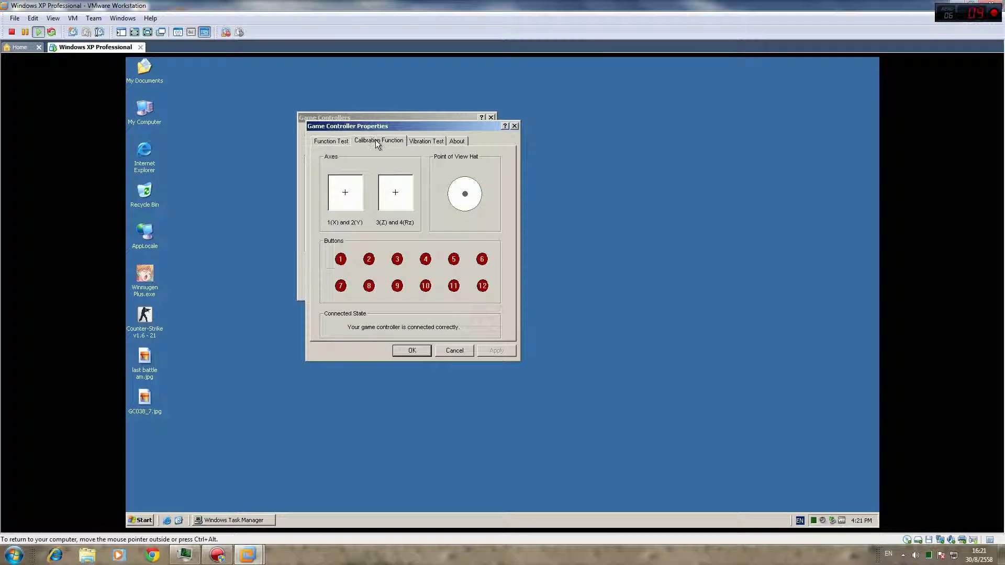
{"action": "left_click", "coordinate": [342, 138]}
{"action": "left_click", "coordinate": [429, 139]}
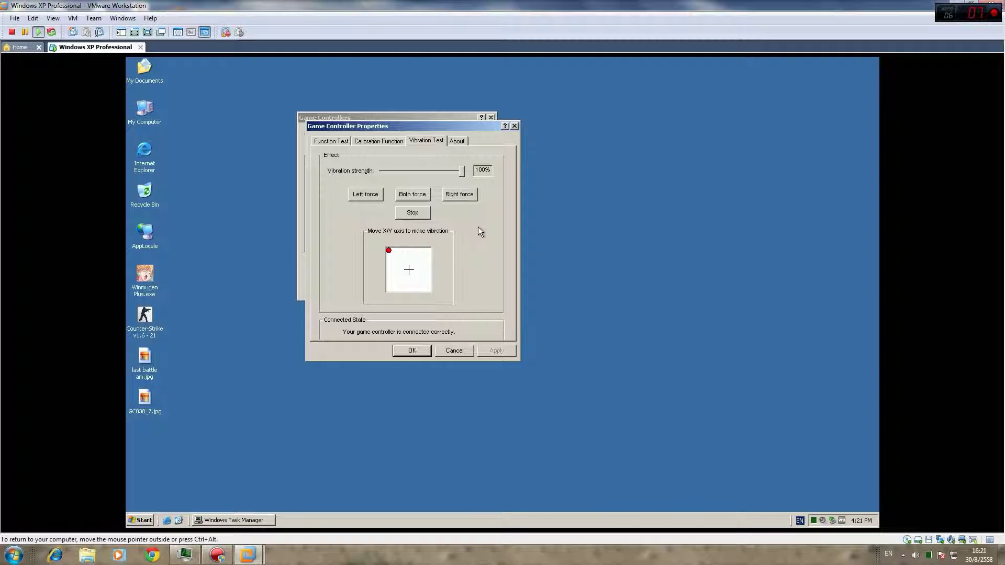
{"action": "left_click", "coordinate": [462, 172]}
{"action": "left_click_drag", "start_coordinate": [461, 172], "coordinate": [446, 175]}
{"action": "left_click_drag", "start_coordinate": [429, 172], "coordinate": [391, 174]}
{"action": "left_click_drag", "start_coordinate": [393, 171], "coordinate": [464, 177]}
{"action": "left_click", "coordinate": [412, 351]}
{"action": "left_click", "coordinate": [463, 288]}
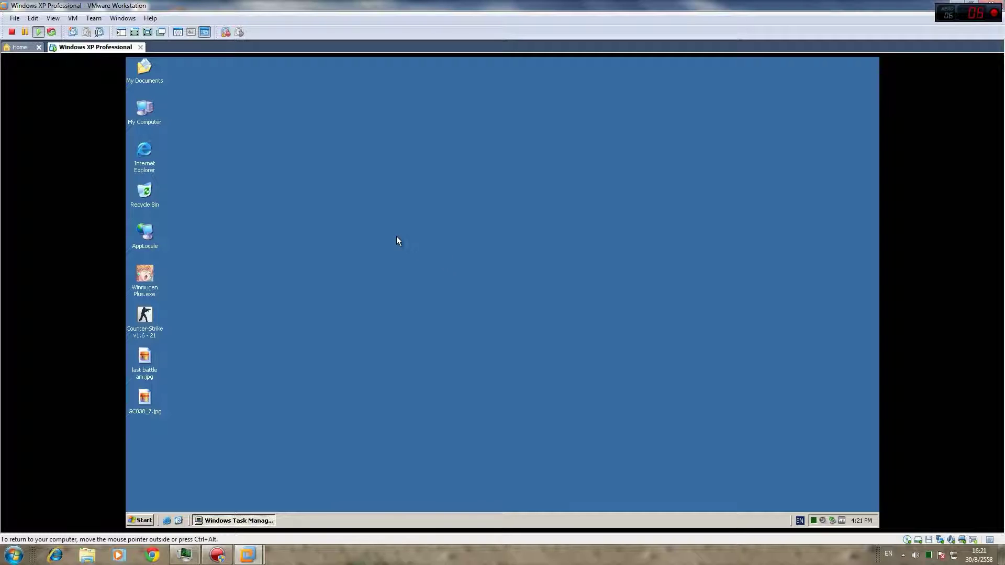
- Set the guest desktop's screen resolution to 800 by 600 pixels and keep the new display settings
{"action": "right_click", "coordinate": [413, 202]}
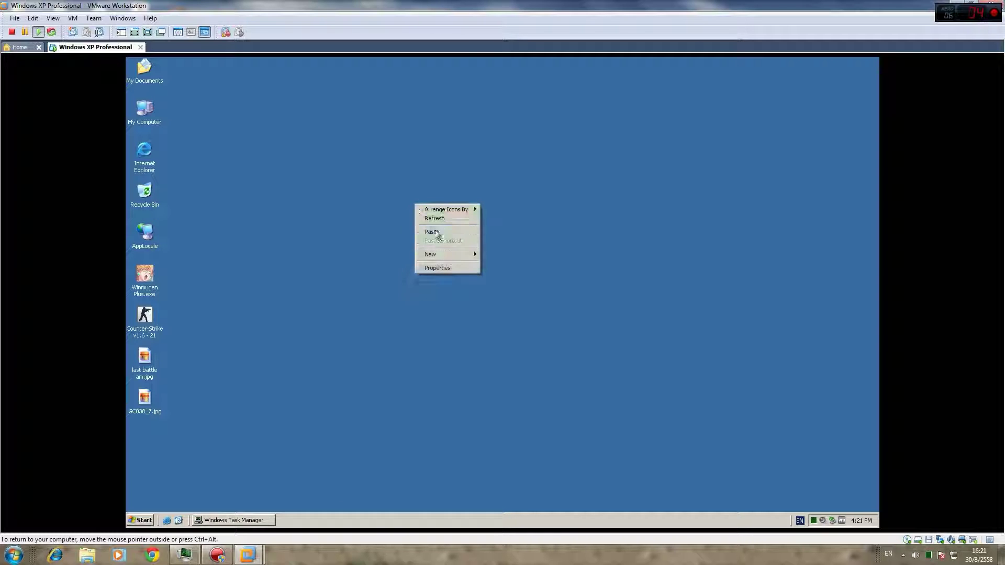
{"action": "left_click", "coordinate": [437, 267]}
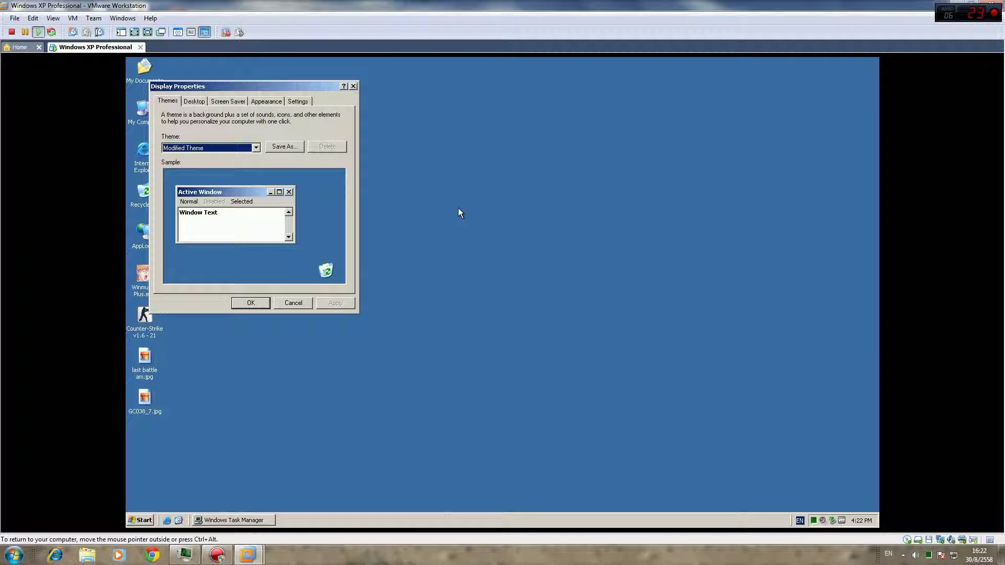
{"action": "left_click_drag", "start_coordinate": [288, 87], "coordinate": [444, 120]}
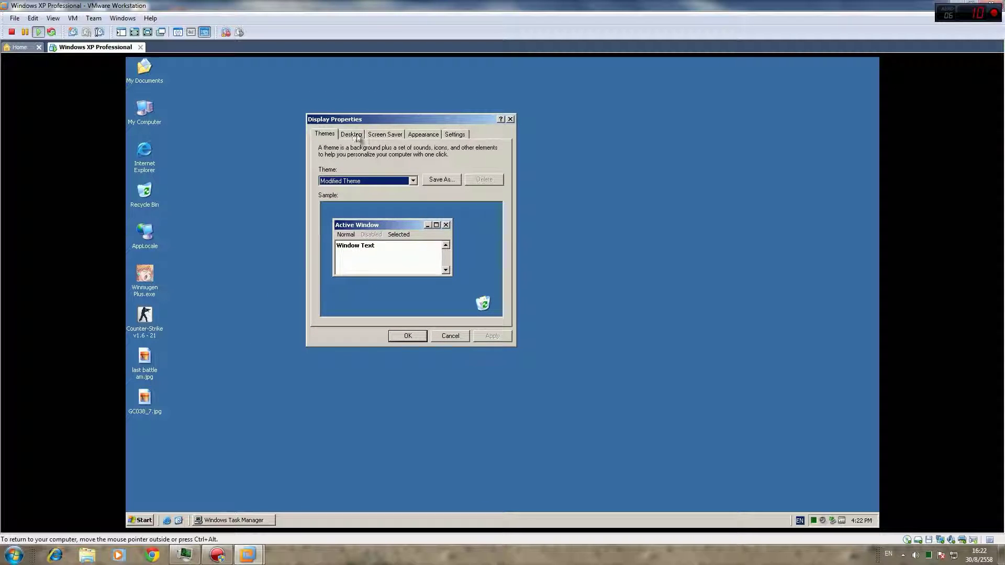
{"action": "left_click", "coordinate": [456, 135]}
{"action": "left_click_drag", "start_coordinate": [362, 281], "coordinate": [337, 287]}
{"action": "left_click", "coordinate": [481, 335]}
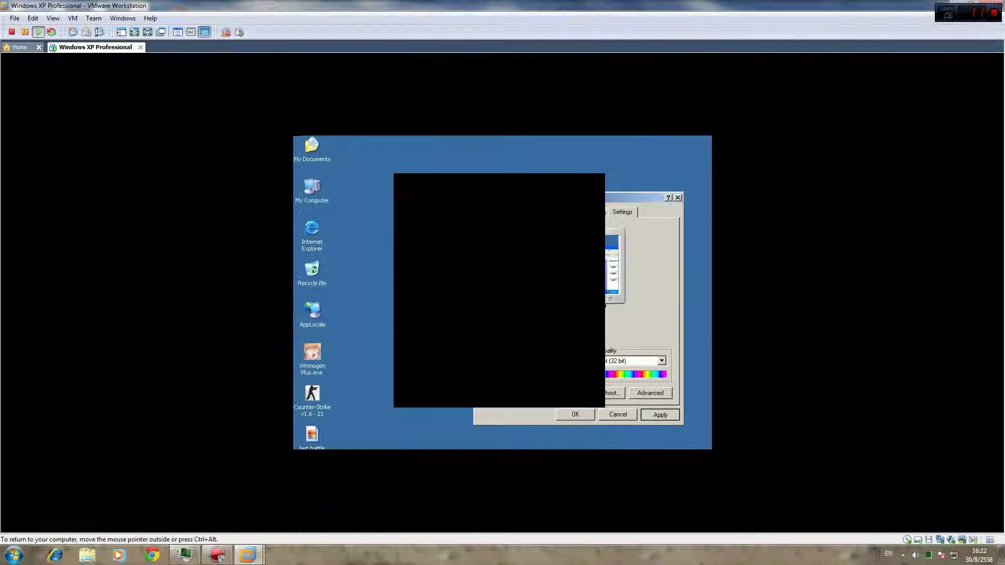
{"action": "left_click", "coordinate": [527, 262]}
{"action": "left_click", "coordinate": [494, 395]}
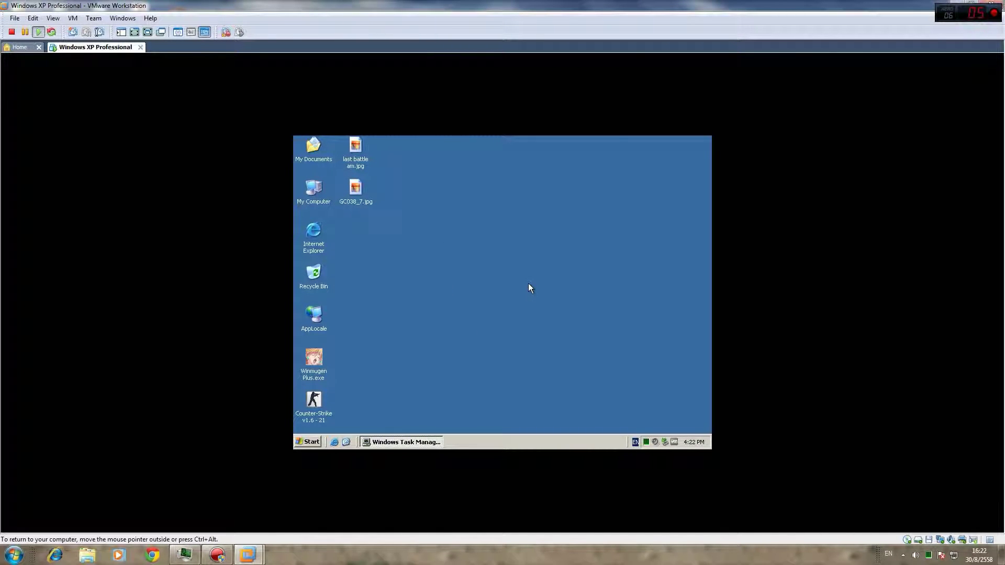
- Set the guest desktop's screen resolution to 1920 by 1080 pixels, keep the new settings and close the display properties
{"action": "right_click", "coordinate": [496, 259]}
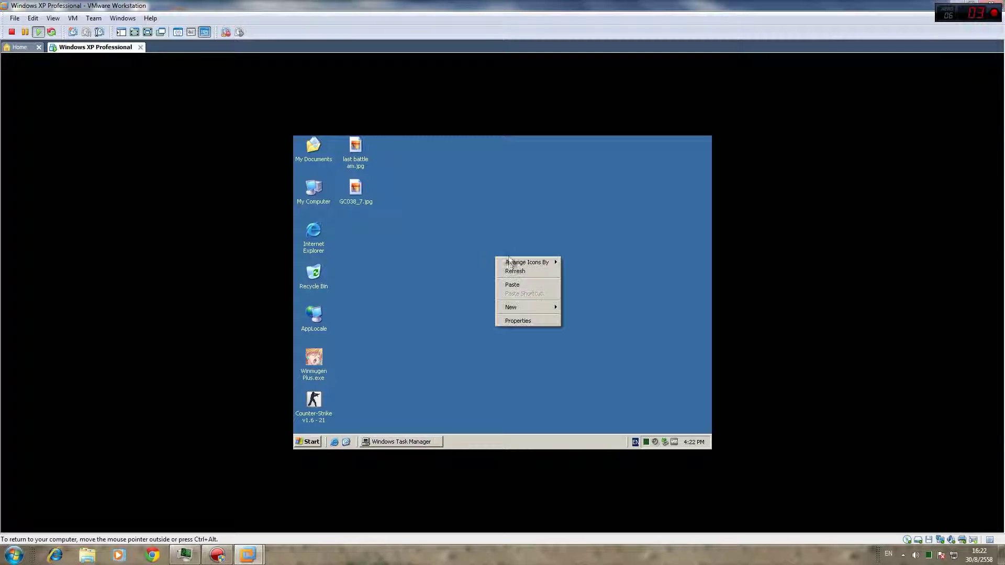
{"action": "left_click", "coordinate": [521, 319]}
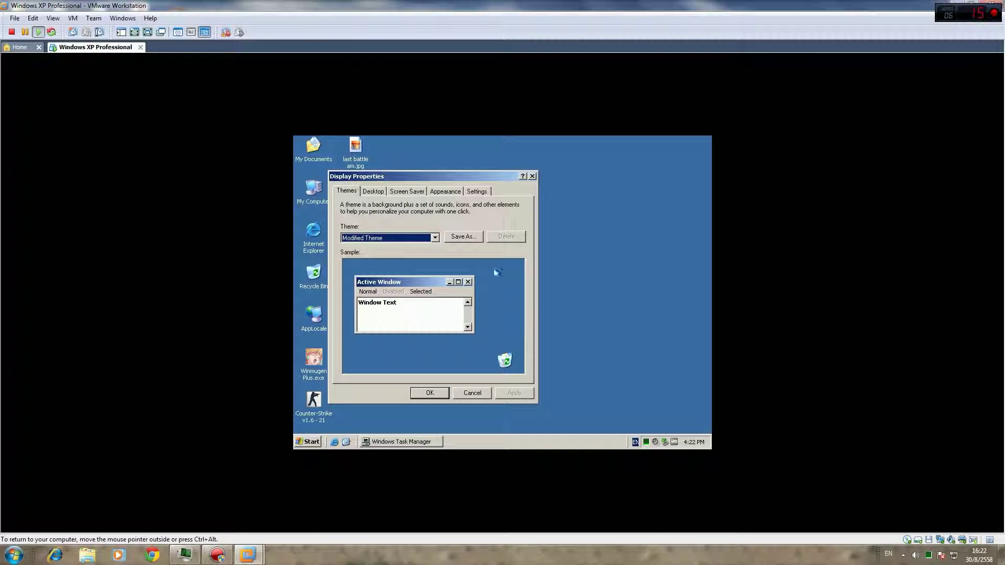
{"action": "left_click", "coordinate": [475, 190]}
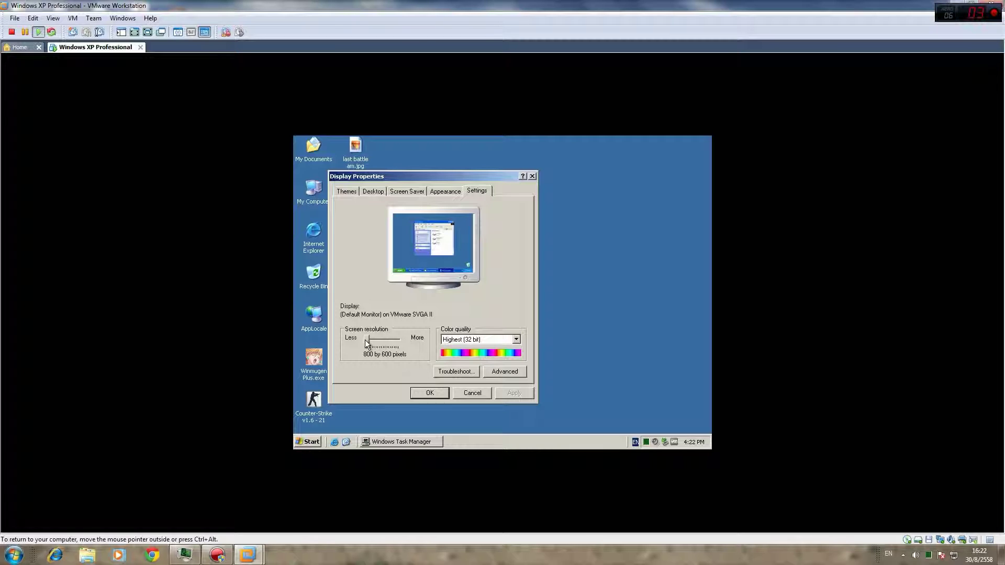
{"action": "left_click_drag", "start_coordinate": [365, 340], "coordinate": [393, 342]}
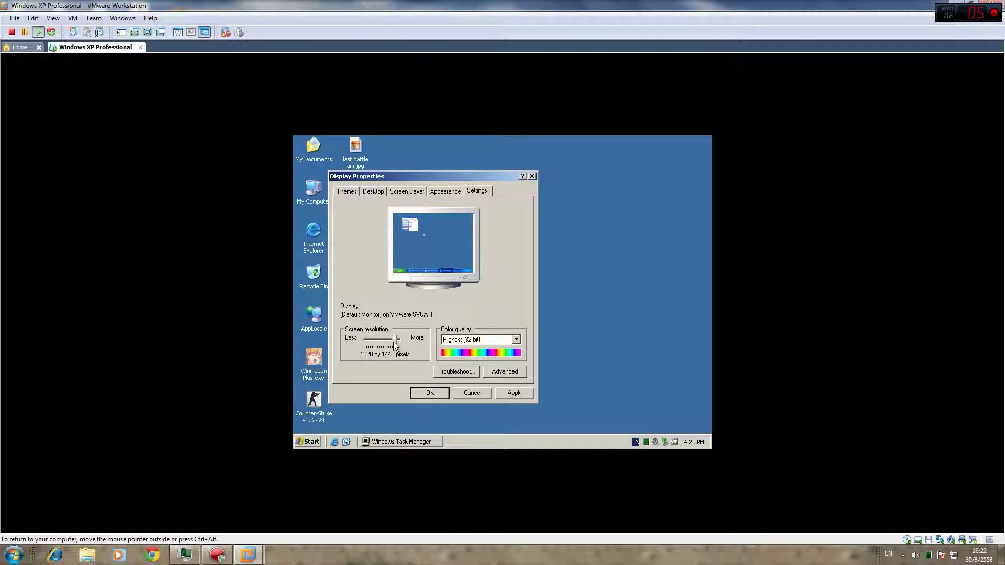
{"action": "left_click_drag", "start_coordinate": [394, 341], "coordinate": [391, 341]}
{"action": "left_click", "coordinate": [514, 394]}
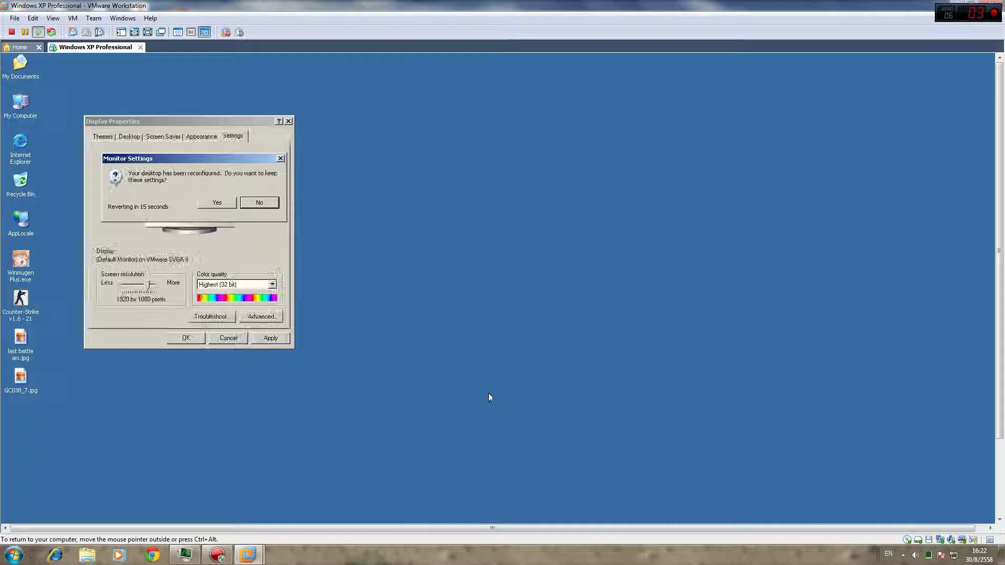
{"action": "left_click", "coordinate": [202, 202]}
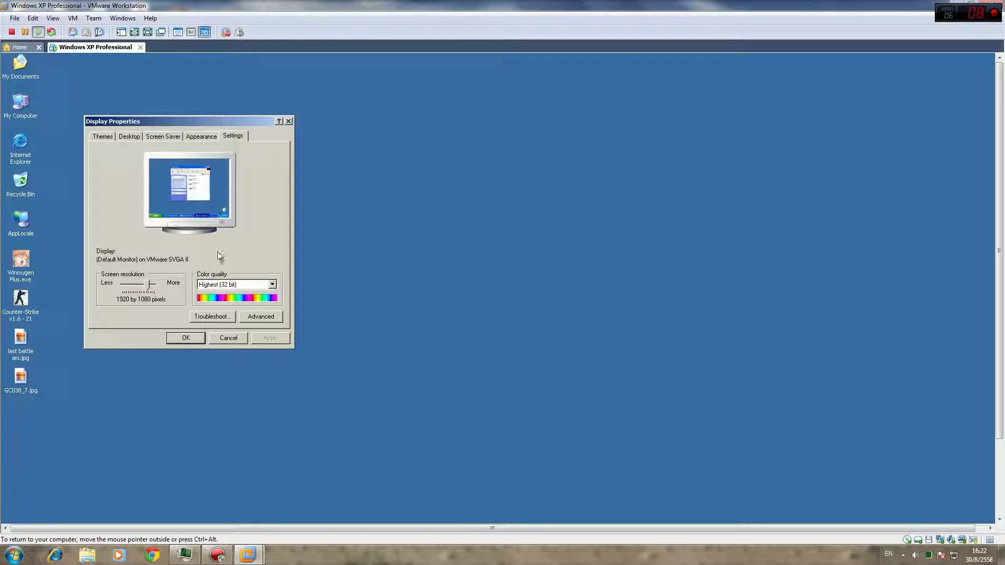
{"action": "left_click", "coordinate": [185, 339]}
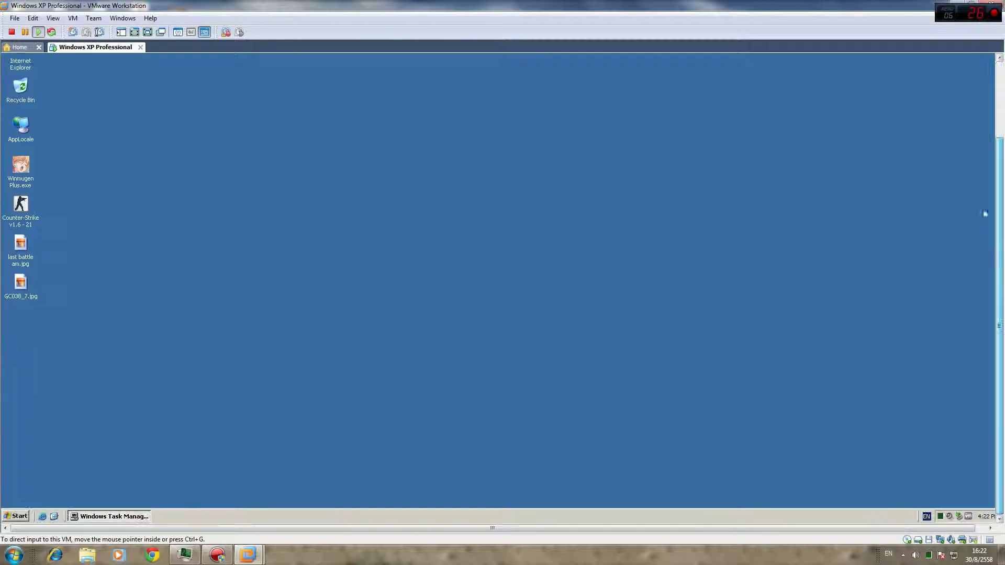
- Change the guest desktop's screen resolution to 1440 by 900 pixels, keep the new settings and close the display properties
{"action": "right_click", "coordinate": [515, 193]}
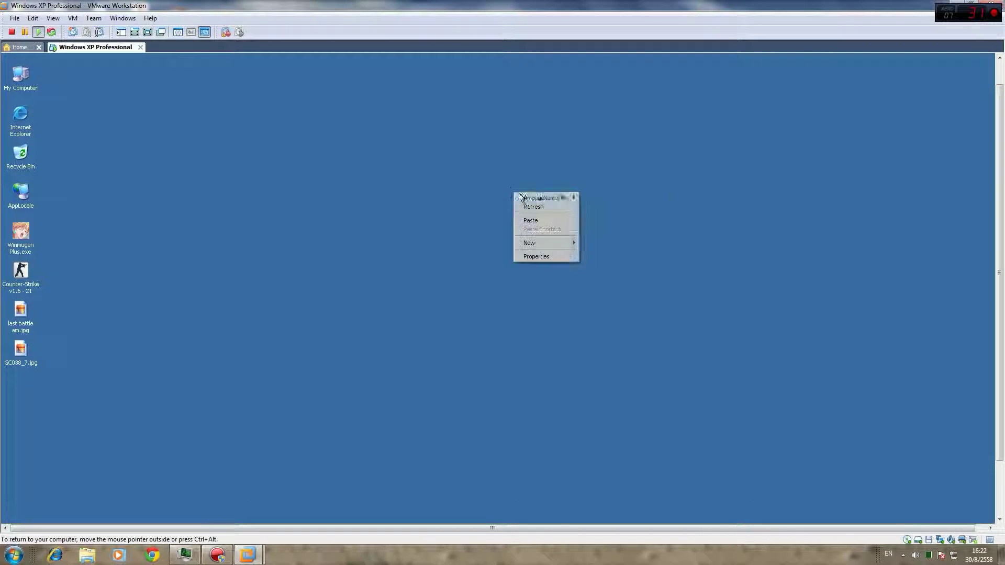
{"action": "left_click", "coordinate": [535, 256]}
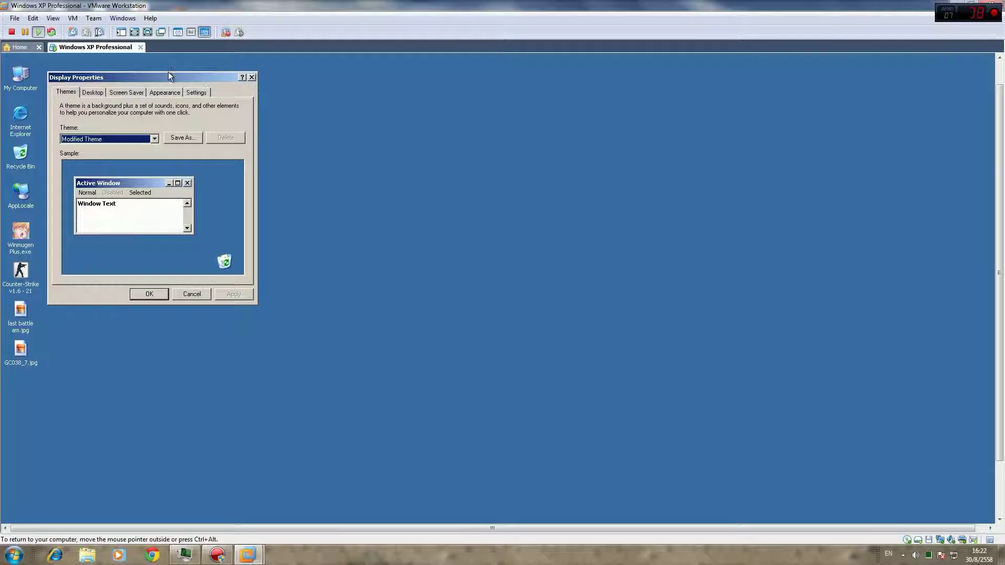
{"action": "left_click_drag", "start_coordinate": [168, 76], "coordinate": [311, 85]}
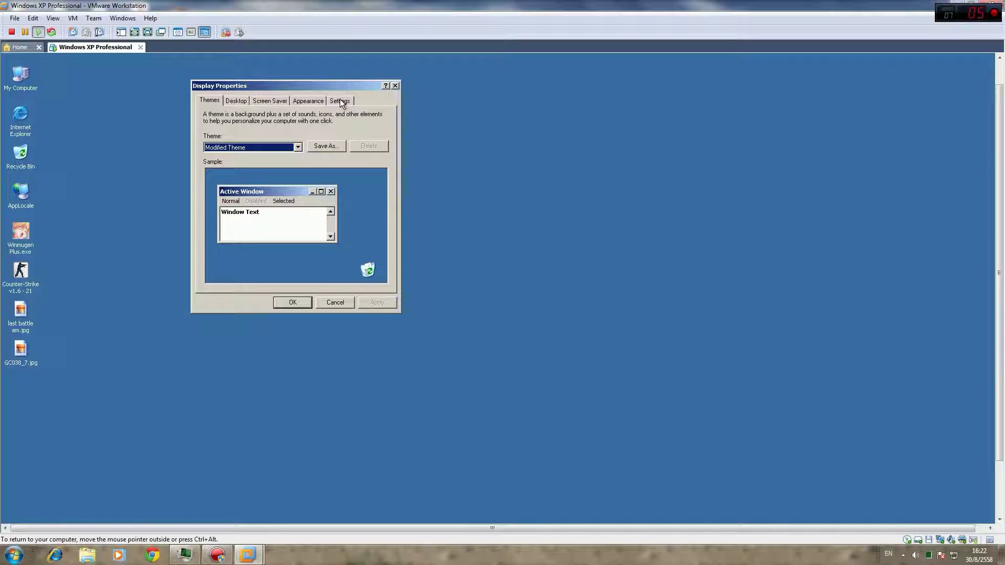
{"action": "left_click", "coordinate": [340, 99]}
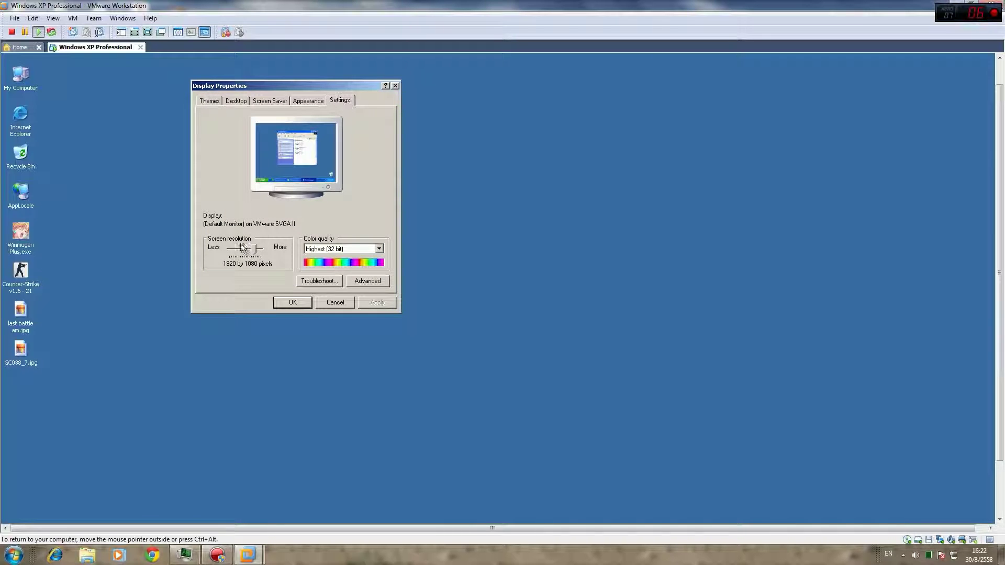
{"action": "left_click_drag", "start_coordinate": [252, 249], "coordinate": [250, 252]}
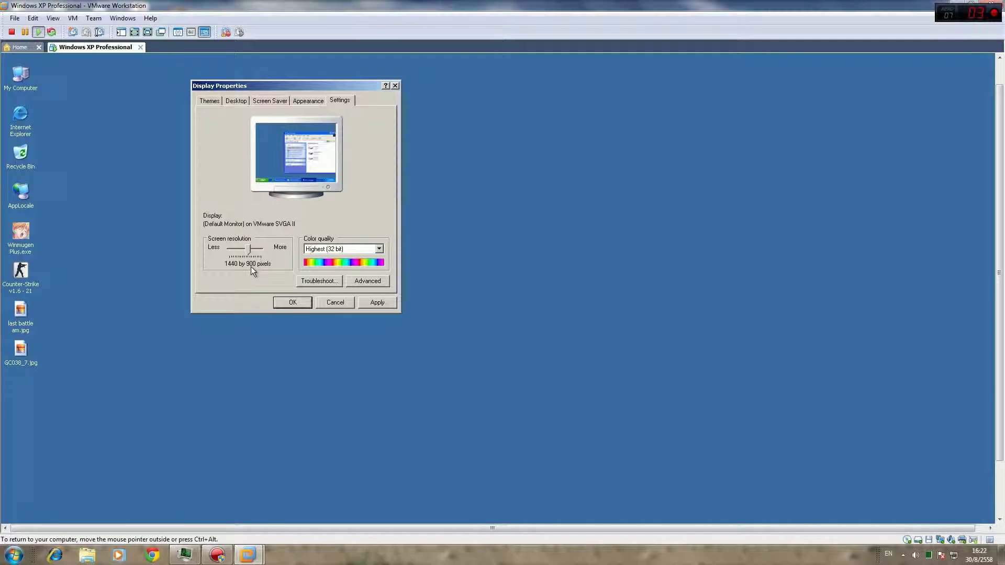
{"action": "left_click", "coordinate": [365, 302]}
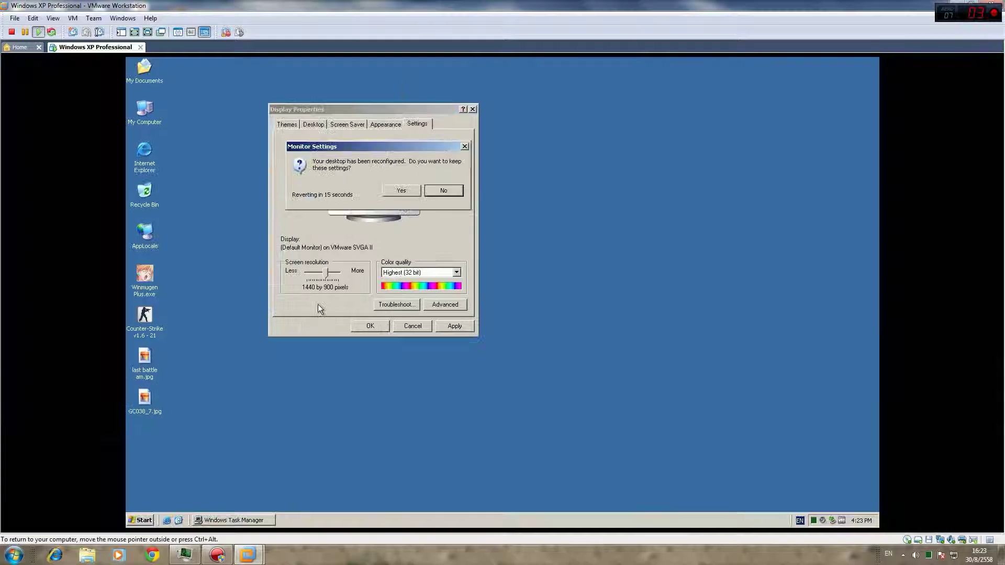
{"action": "left_click", "coordinate": [401, 191]}
{"action": "left_click", "coordinate": [369, 326]}
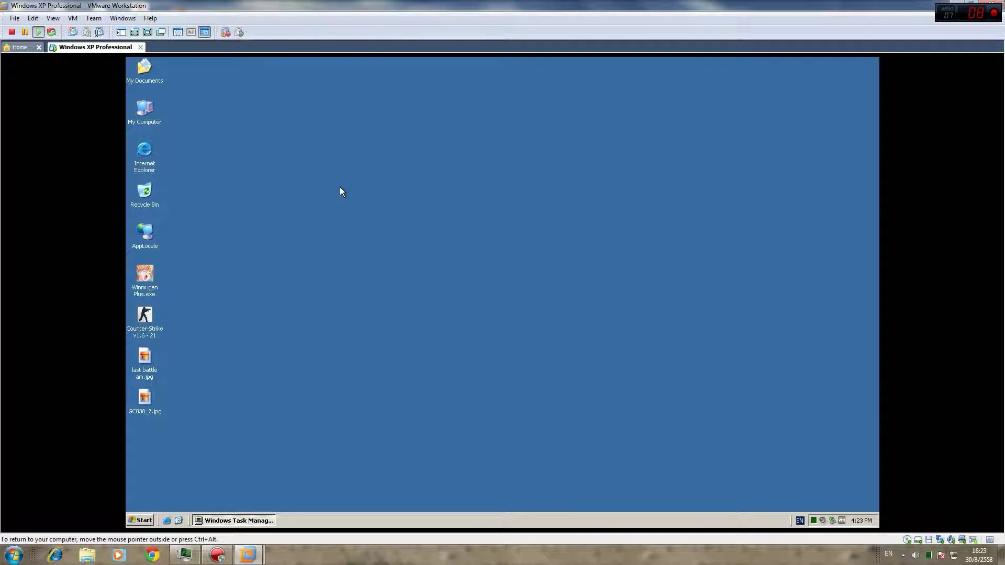
- Check the guest's Windows version, processor and memory in the System Properties, then close them
{"action": "left_click", "coordinate": [142, 109]}
{"action": "right_click", "coordinate": [143, 109]}
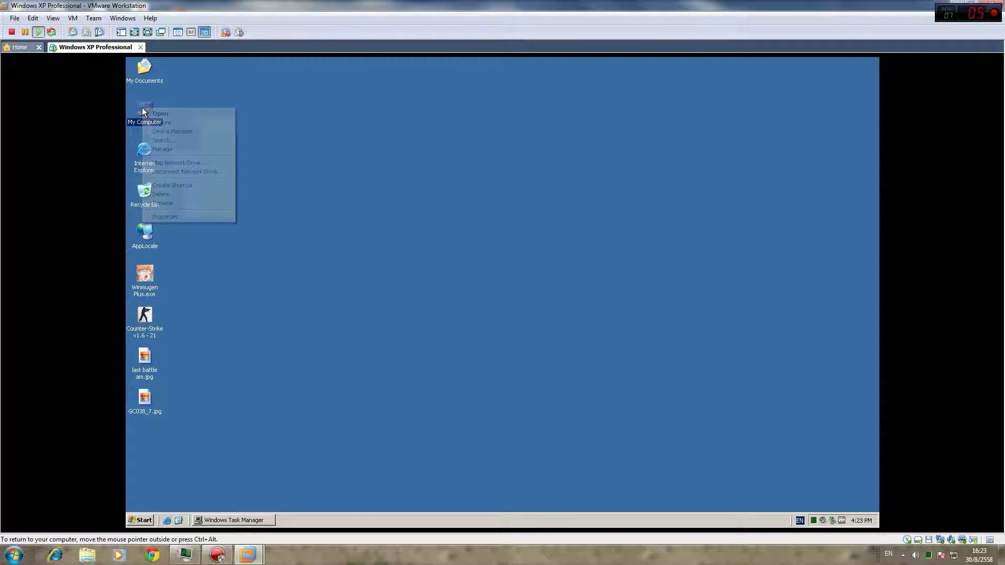
{"action": "left_click", "coordinate": [185, 218]}
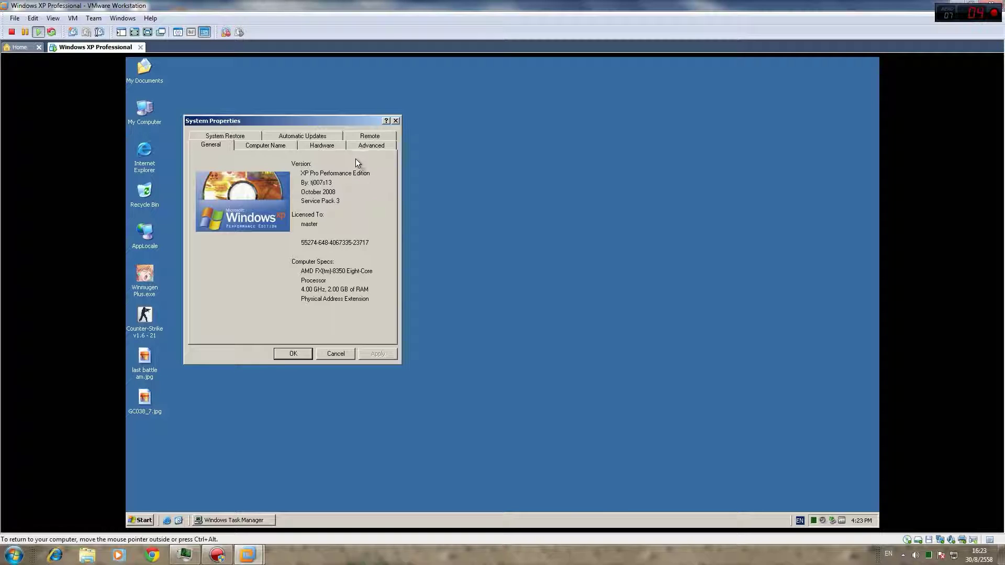
{"action": "left_click", "coordinate": [396, 121]}
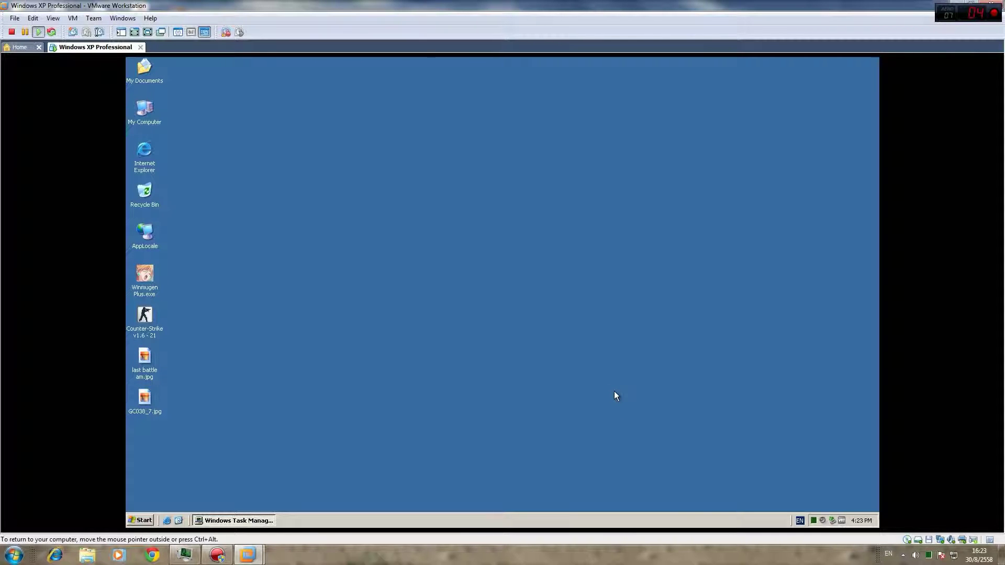
- Check the guest's supplemental language support and installed input languages in Regional and Language Options, then close the dialogs
{"action": "left_click", "coordinate": [802, 520]}
{"action": "left_click", "coordinate": [735, 479]}
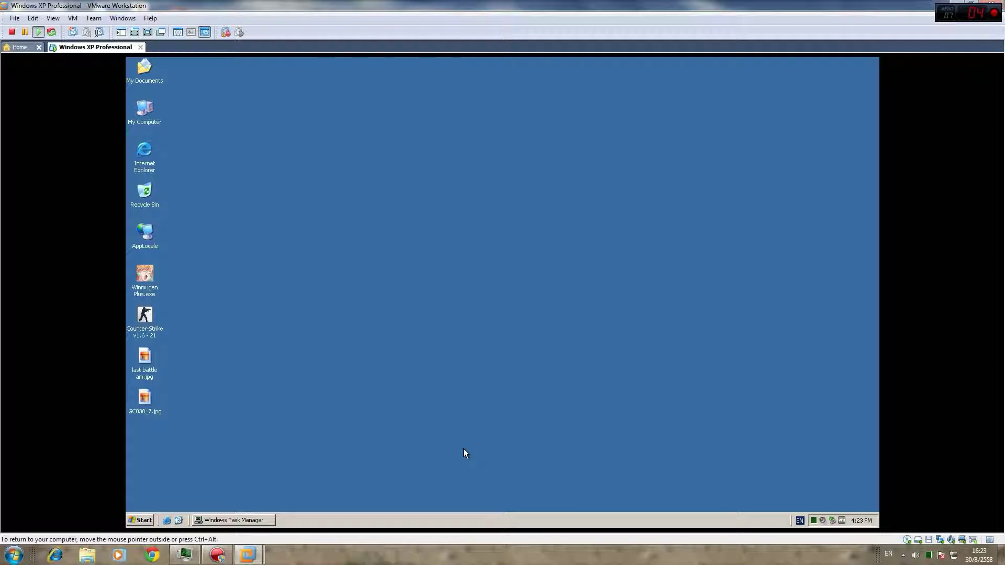
{"action": "left_click", "coordinate": [140, 520]}
{"action": "mouse_move", "coordinate": [175, 448]}
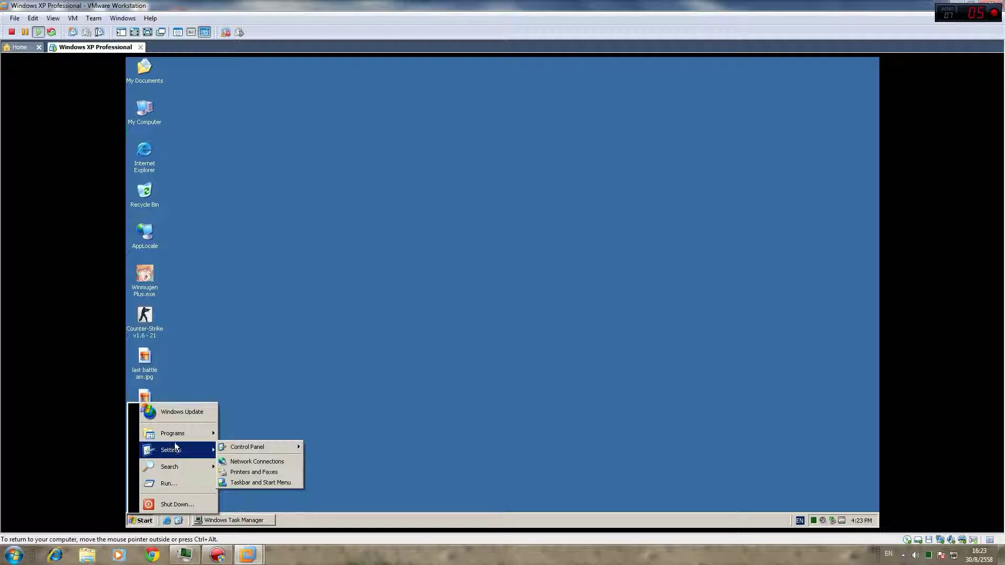
{"action": "mouse_move", "coordinate": [254, 449]}
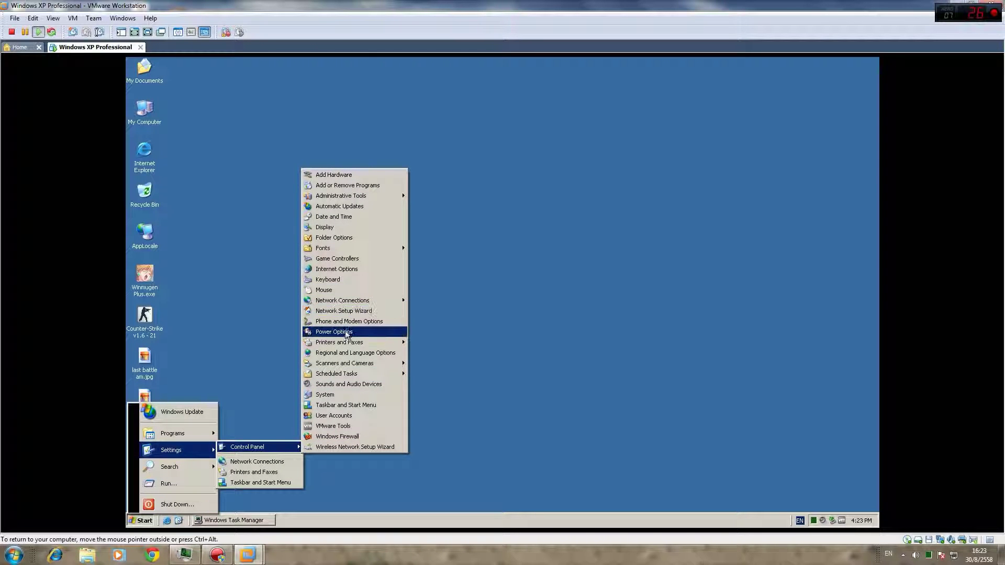
{"action": "left_click", "coordinate": [345, 353]}
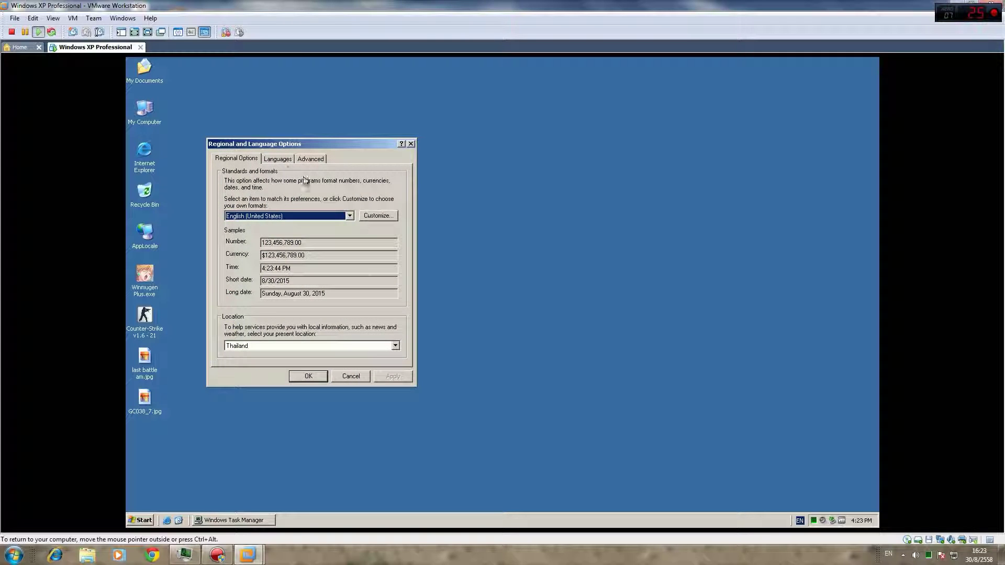
{"action": "left_click", "coordinate": [277, 159]}
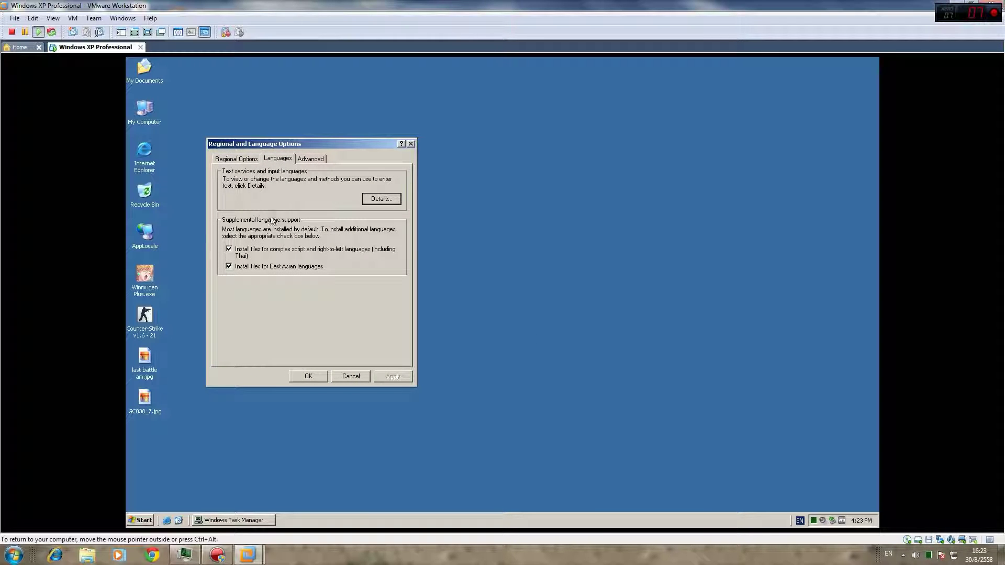
{"action": "left_click", "coordinate": [367, 199]}
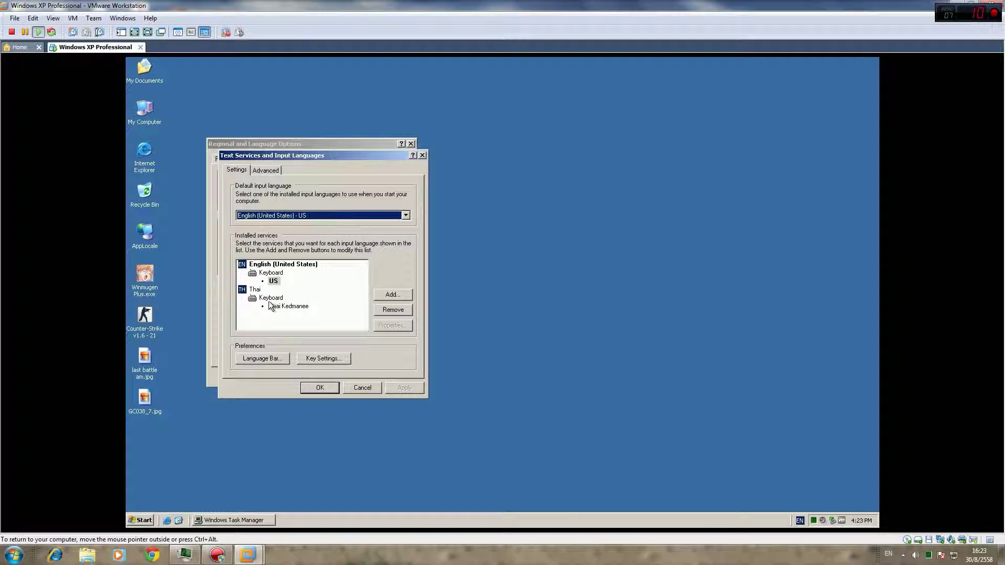
{"action": "left_click", "coordinate": [425, 155]}
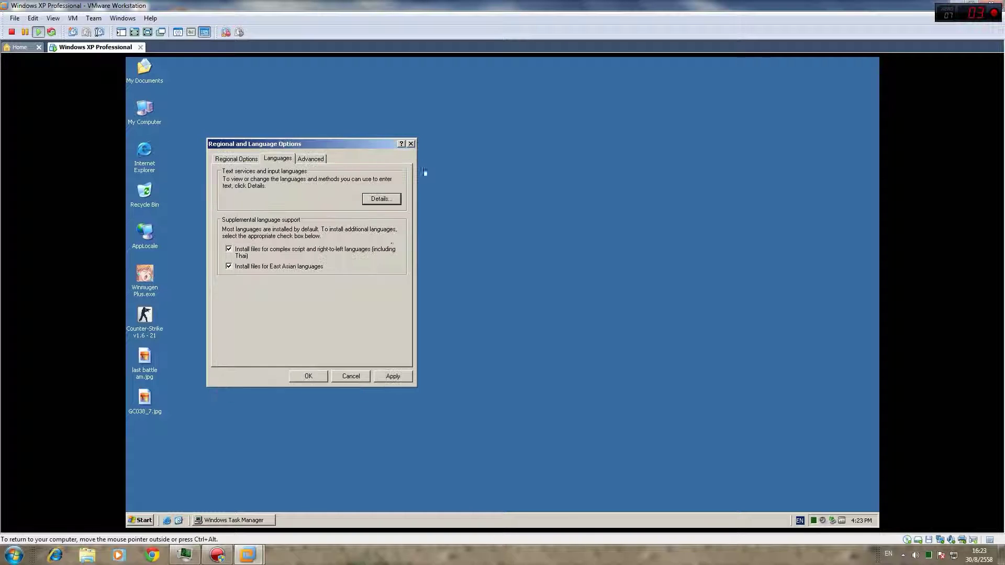
{"action": "left_click", "coordinate": [411, 144]}
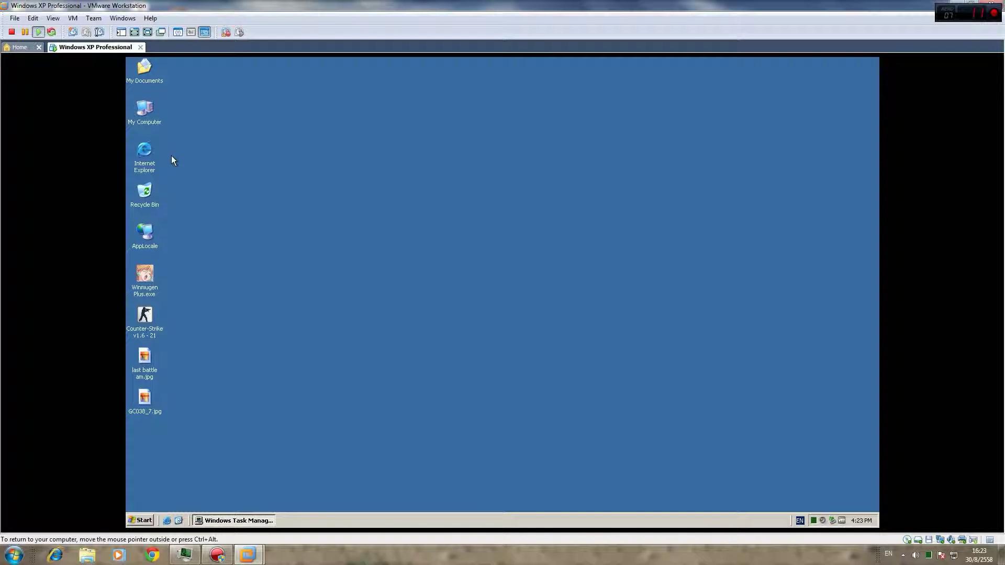
- View the properties of the guest's C: drive and run Disk Cleanup on it for Downloaded Program Files and Temporary Internet Files
{"action": "double_click", "coordinate": [148, 112]}
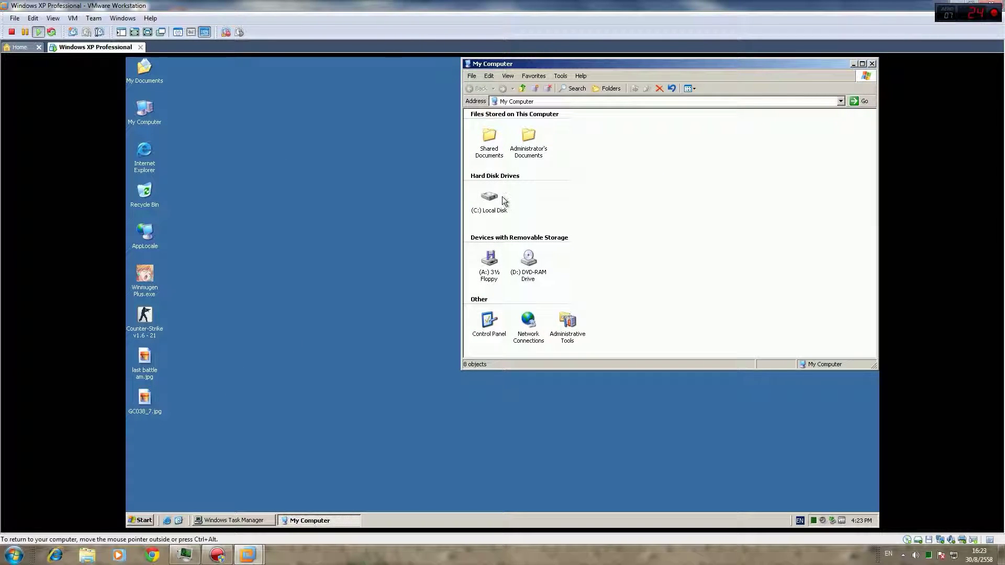
{"action": "left_click", "coordinate": [486, 197]}
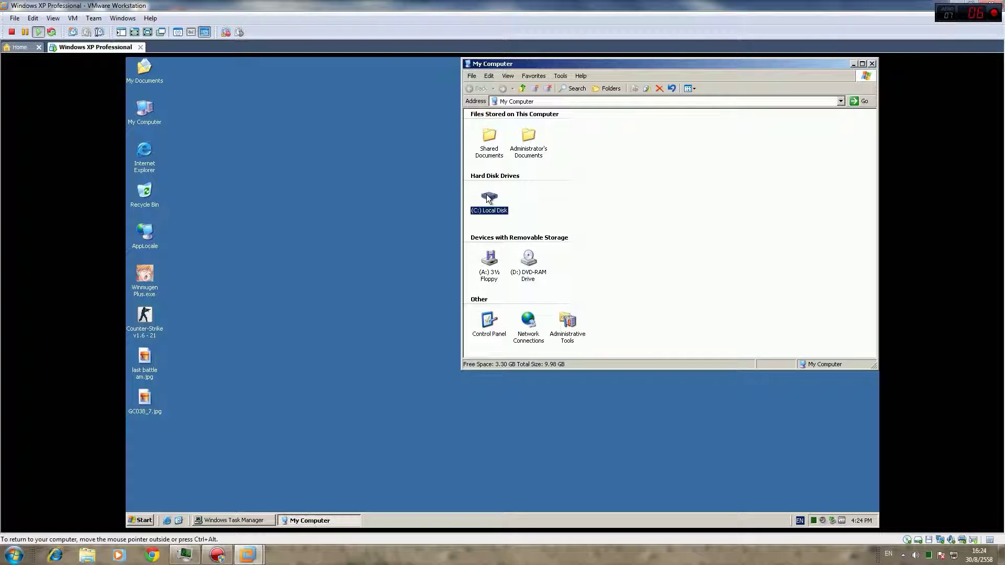
{"action": "right_click", "coordinate": [487, 197]}
{"action": "left_click", "coordinate": [523, 349]}
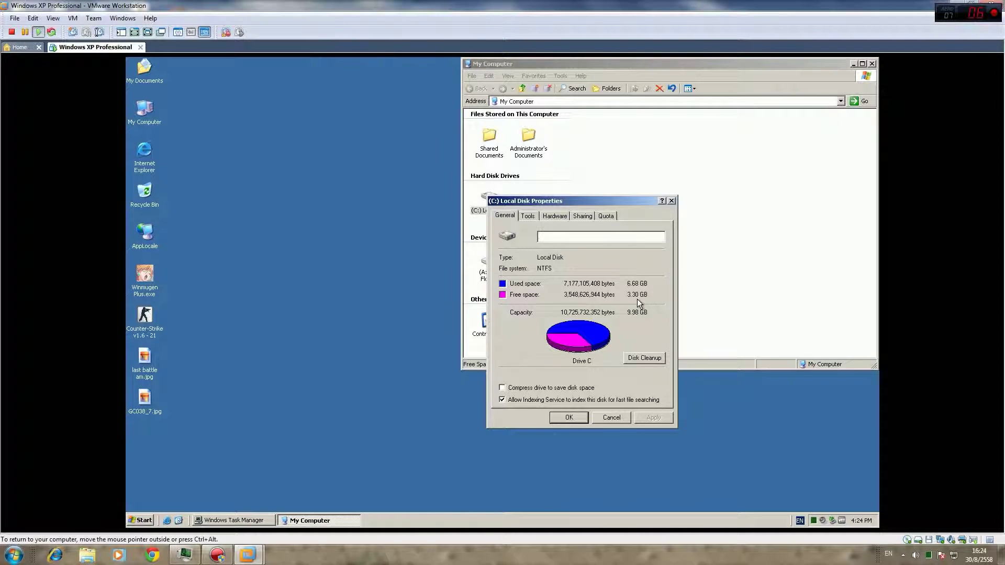
{"action": "left_click", "coordinate": [639, 358]}
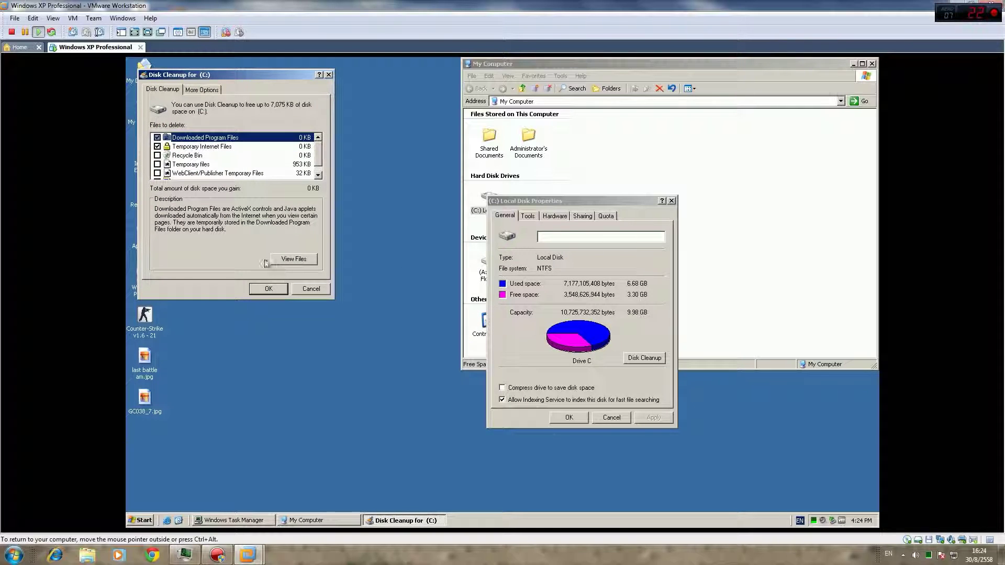
{"action": "left_click", "coordinate": [268, 288]}
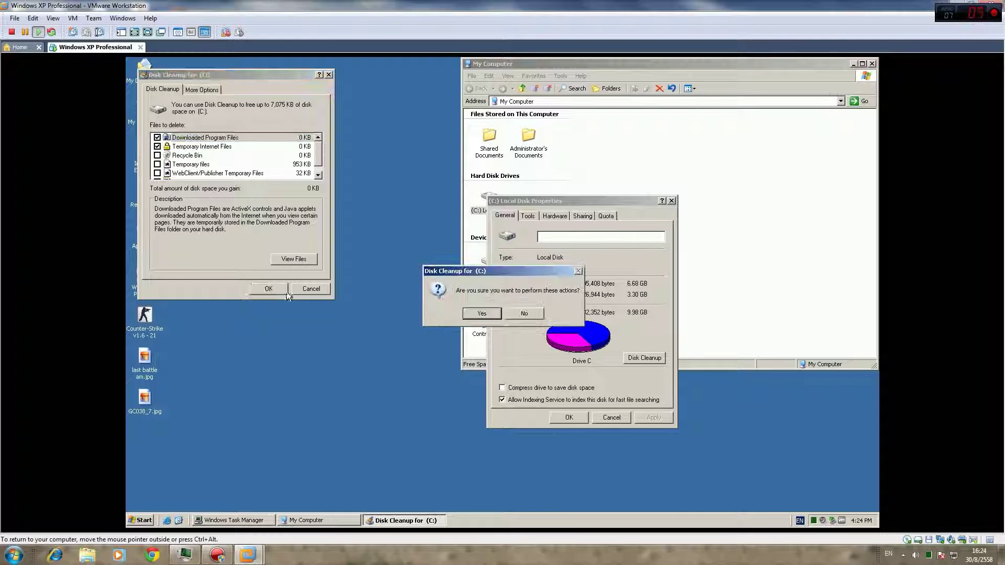
{"action": "left_click", "coordinate": [482, 313]}
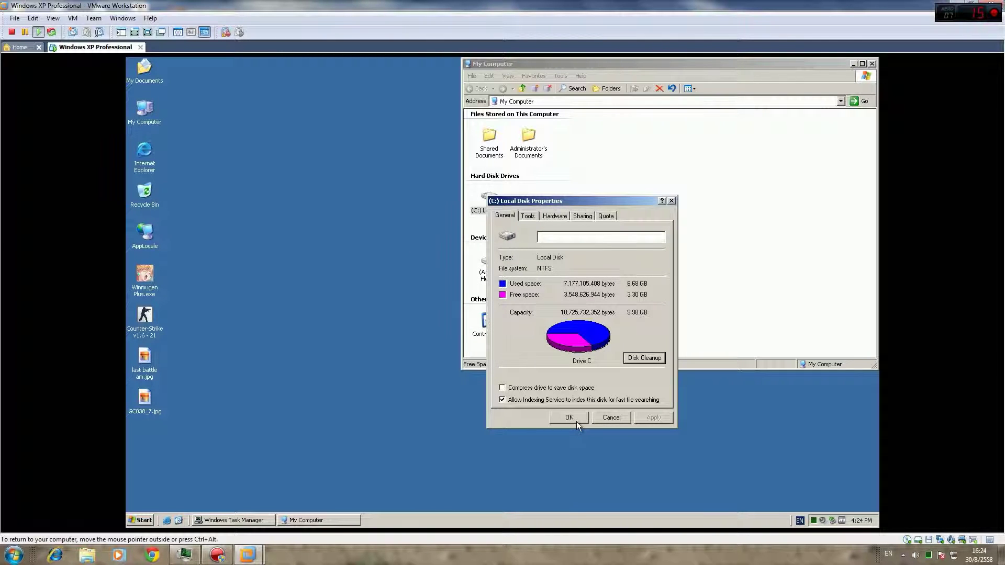
- Open Disk Defragmenter from the C: drive's properties and start defragmenting the C: volume
{"action": "left_click", "coordinate": [529, 216]}
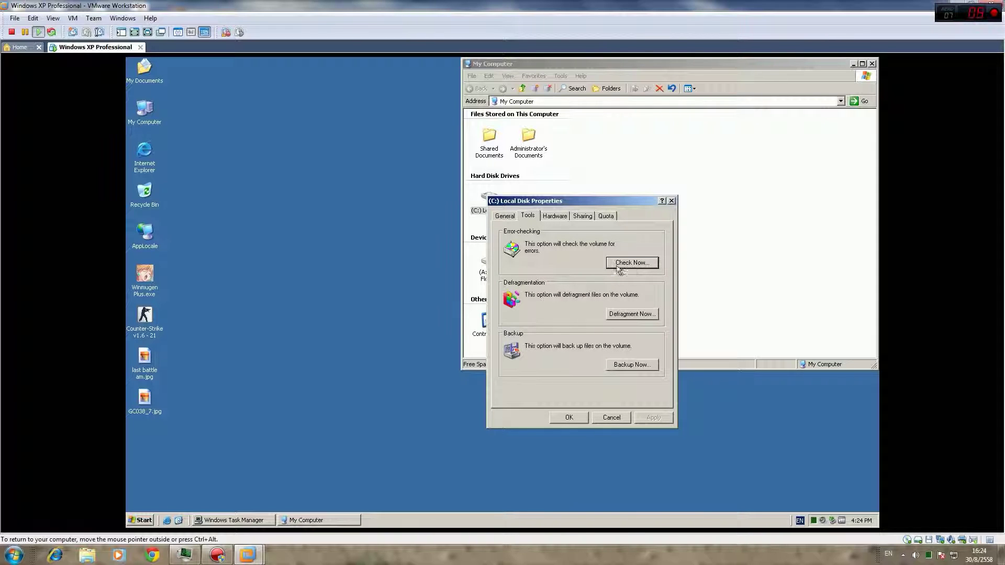
{"action": "left_click", "coordinate": [616, 317]}
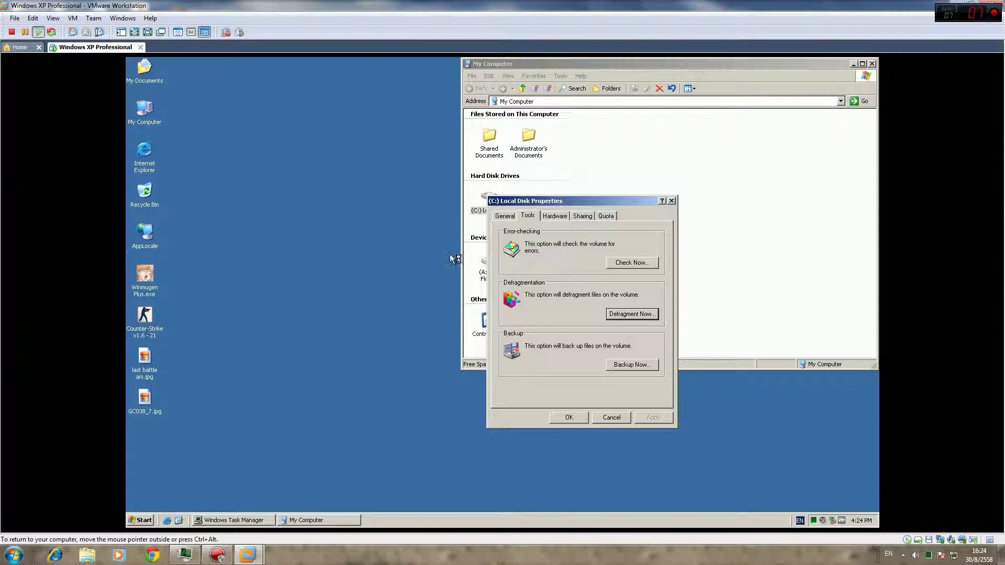
{"action": "left_click", "coordinate": [284, 113]}
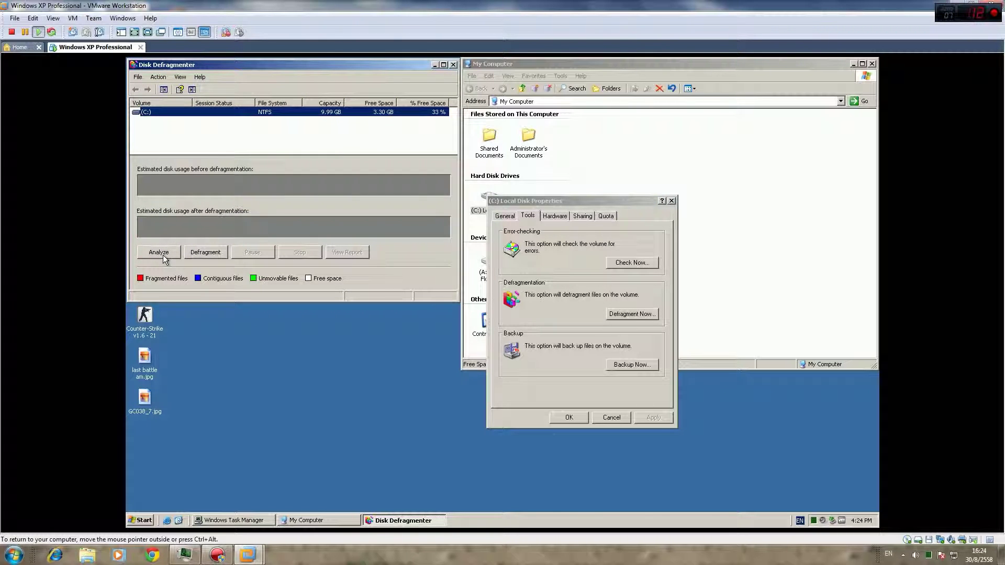
{"action": "left_click", "coordinate": [204, 254]}
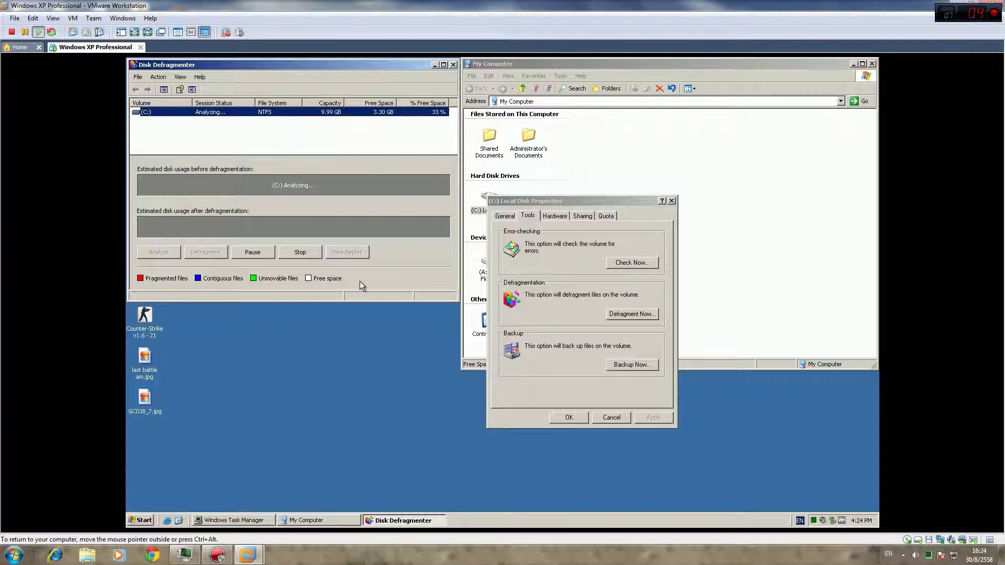
- Dismiss the C: volume's analysis report without defragmenting, and close Disk Defragmenter, the drive's properties and My Computer
{"action": "left_click", "coordinate": [255, 204]}
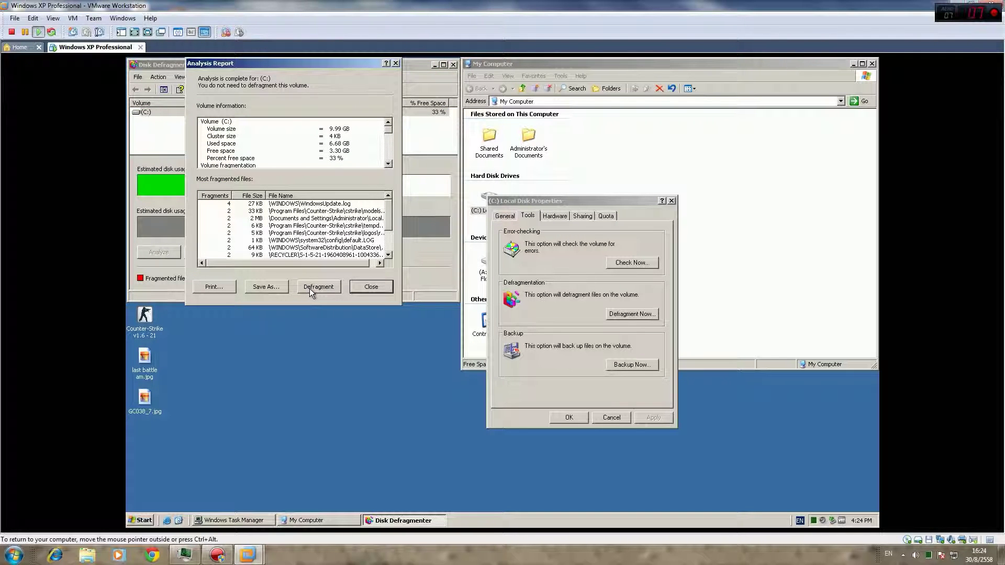
{"action": "left_click", "coordinate": [396, 63]}
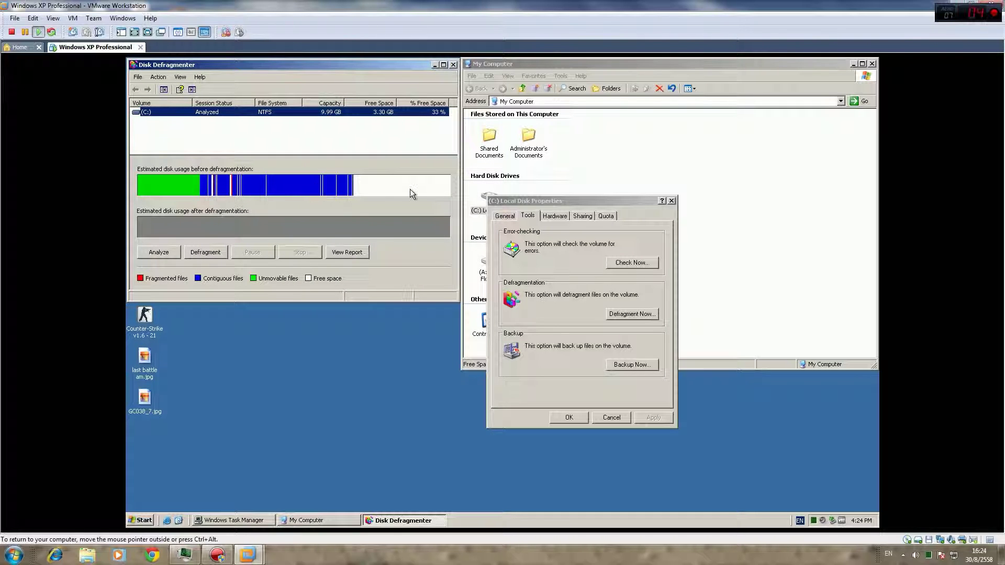
{"action": "left_click", "coordinate": [454, 64]}
{"action": "left_click", "coordinate": [553, 415]}
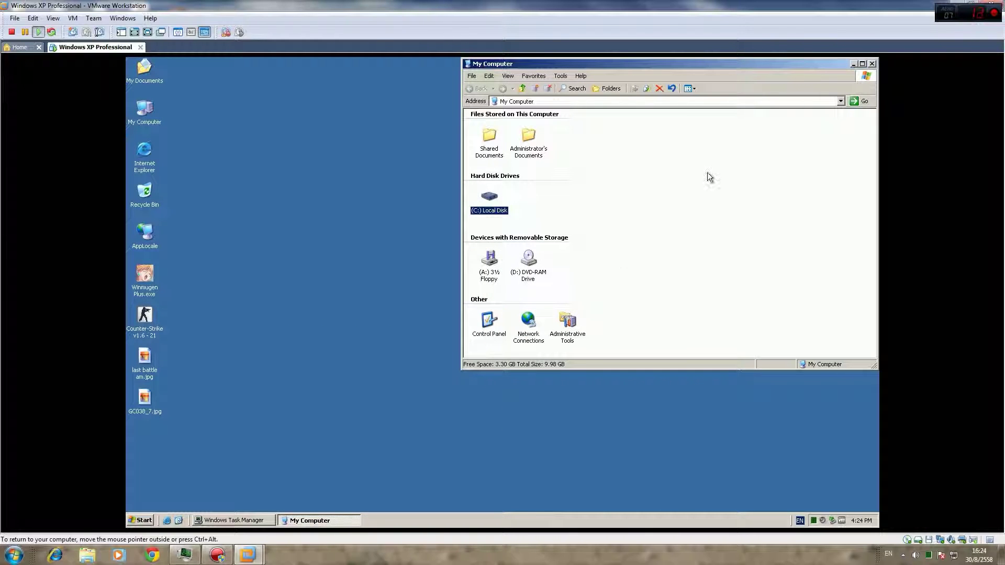
{"action": "left_click", "coordinate": [872, 64]}
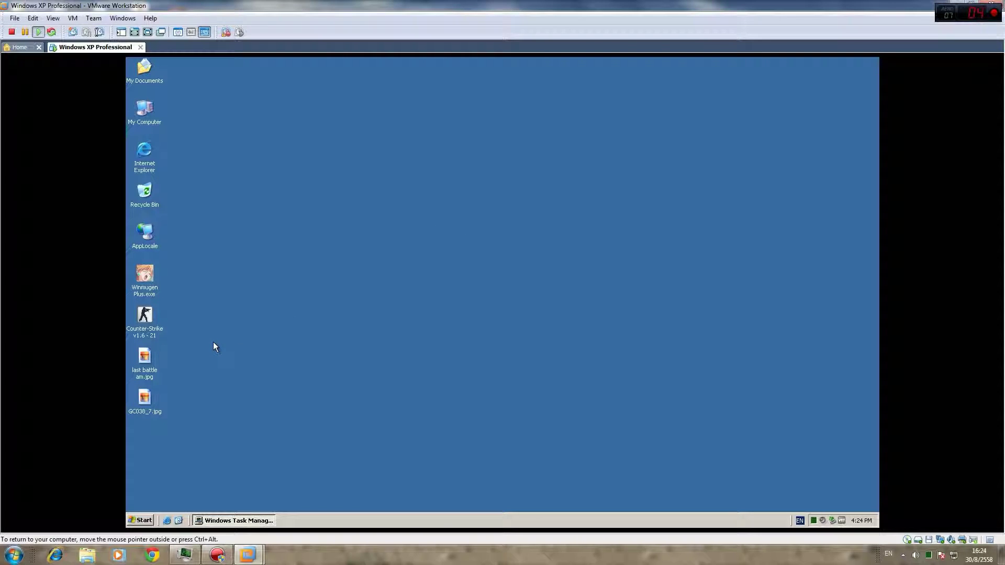
- Open last battle am.jpg from the guest's desktop, set it as the desktop background and close the picture viewer
{"action": "double_click", "coordinate": [143, 358]}
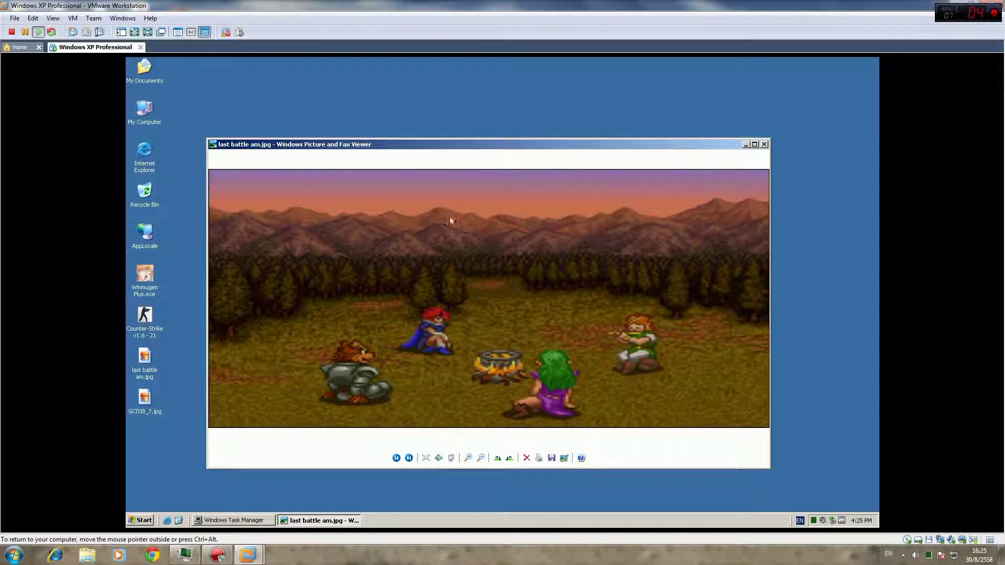
{"action": "right_click", "coordinate": [472, 250]}
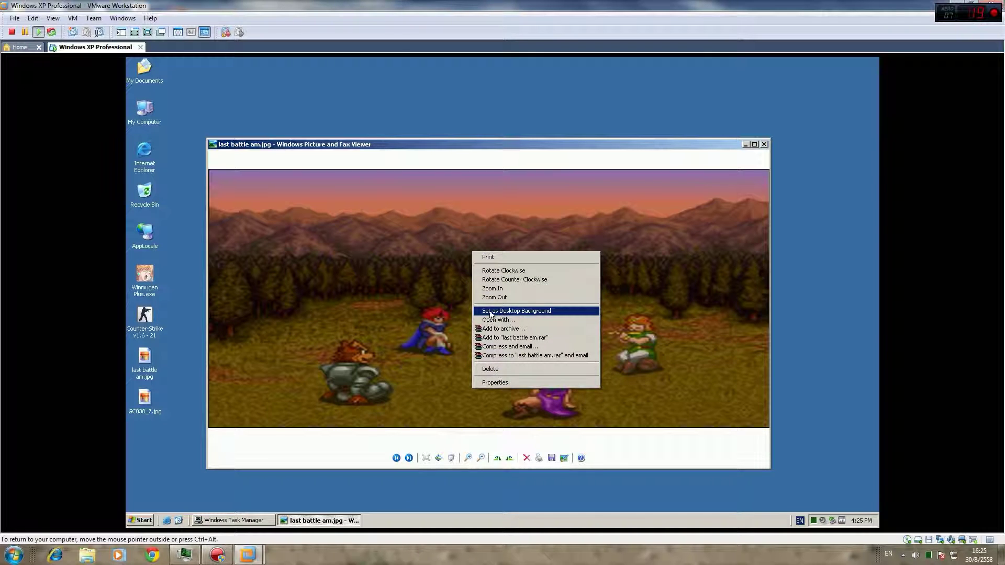
{"action": "left_click", "coordinate": [519, 312]}
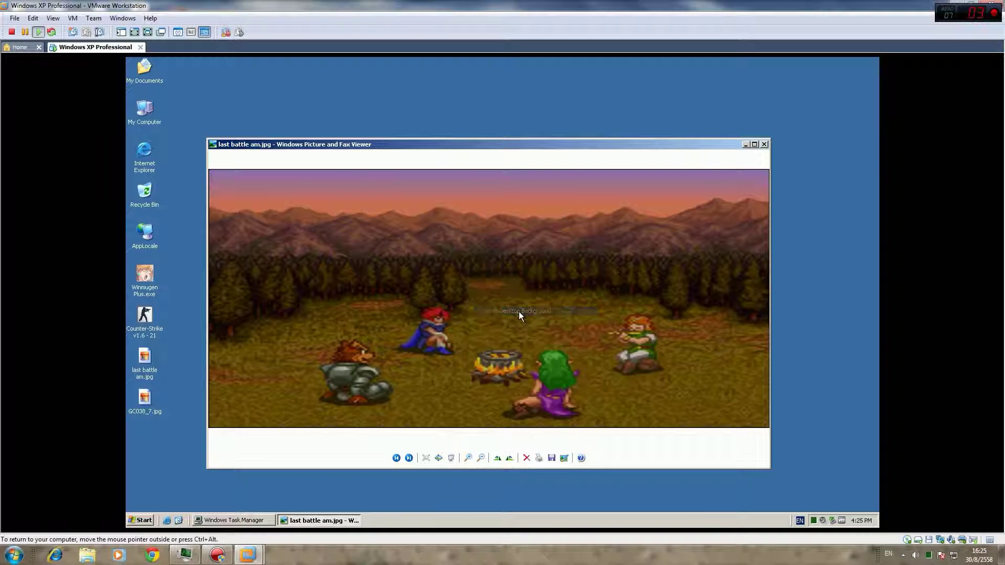
{"action": "left_click", "coordinate": [764, 144]}
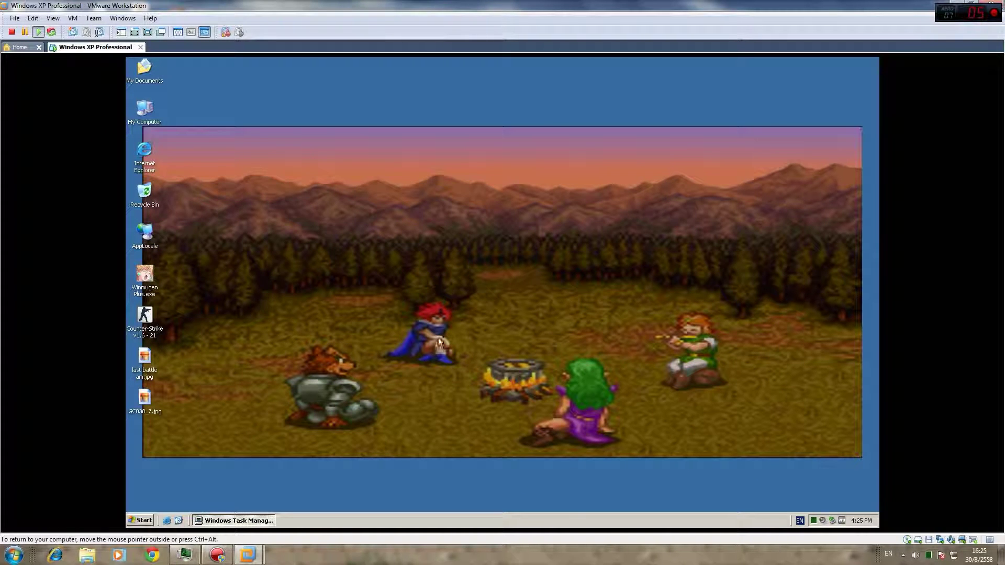
- Set the desktop background's position to Stretch in the guest's Display Properties and apply it
{"action": "right_click", "coordinate": [422, 262]}
{"action": "left_click", "coordinate": [436, 325]}
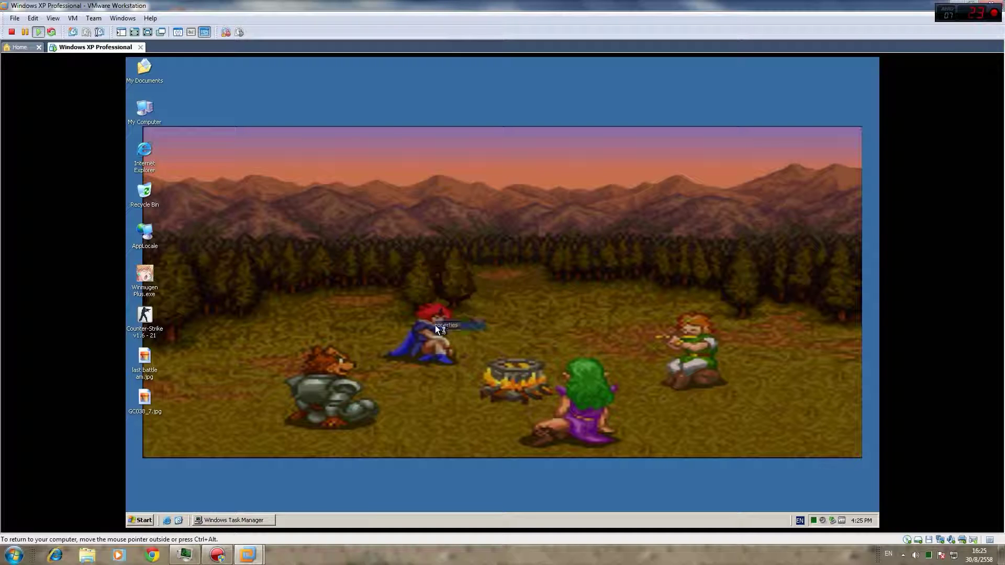
{"action": "left_click", "coordinate": [227, 136]}
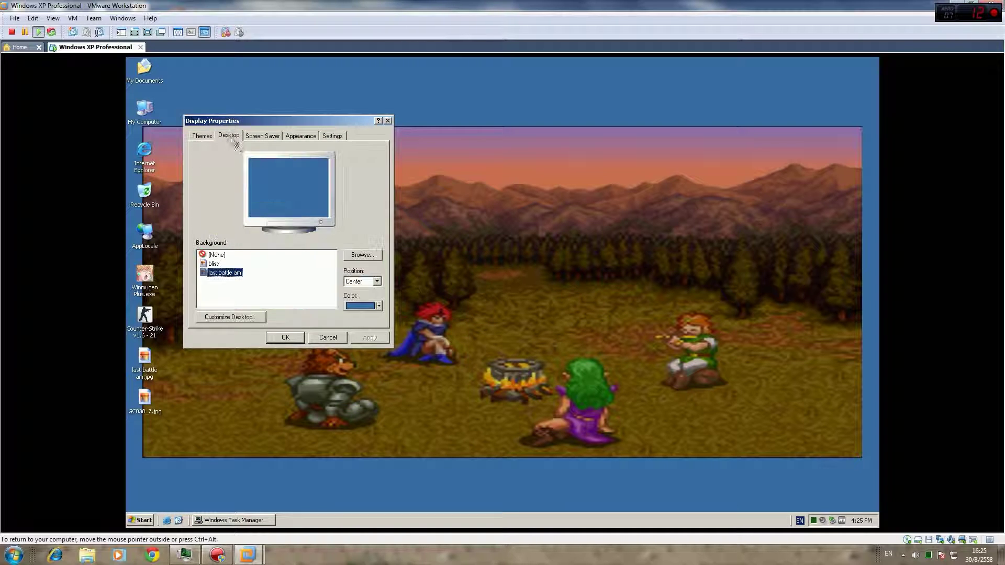
{"action": "left_click", "coordinate": [375, 282]}
{"action": "left_click", "coordinate": [364, 303]}
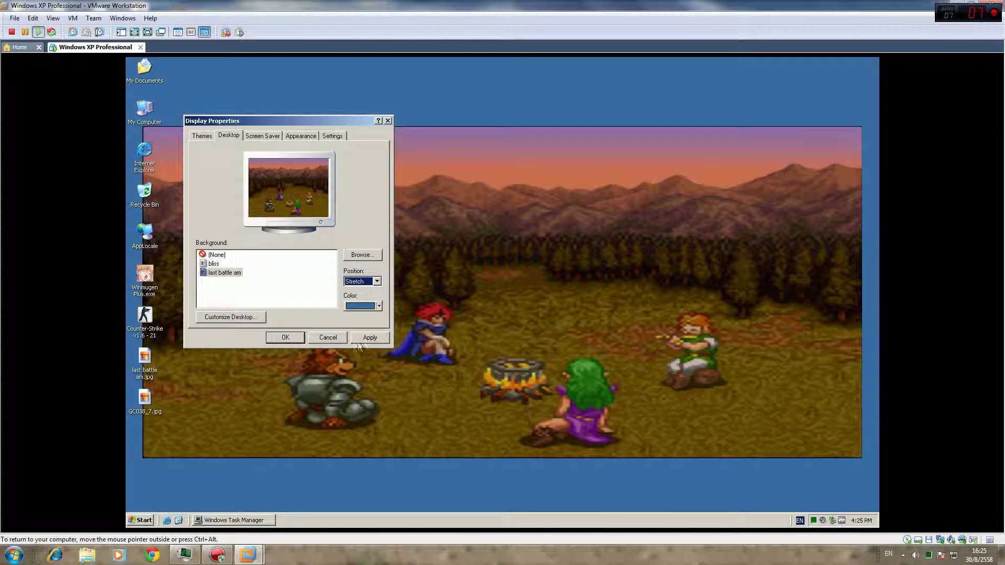
{"action": "left_click", "coordinate": [283, 338]}
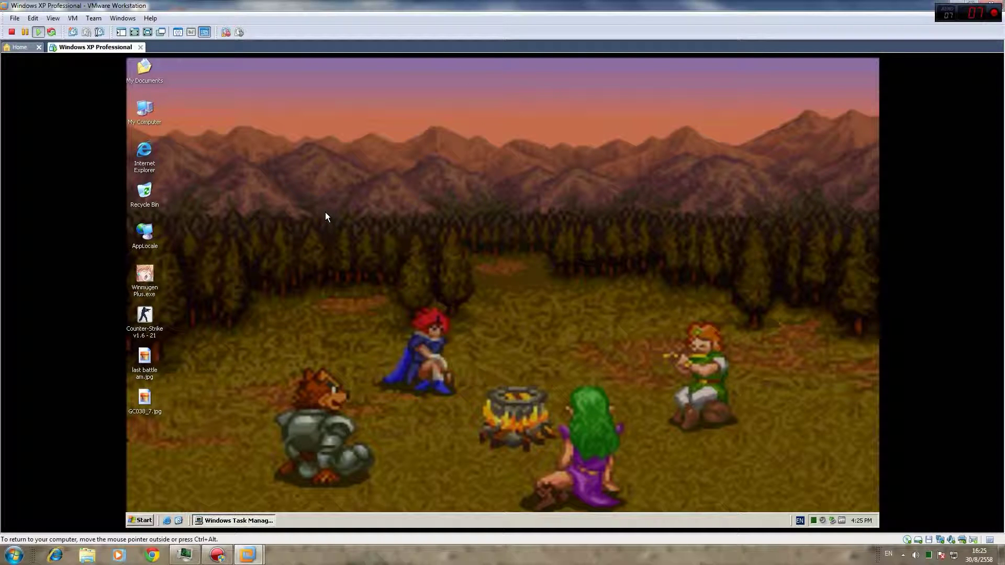
- Check that the Google home page loads in the guest's Internet Explorer, accepting the security alert, then close the browser
{"action": "double_click", "coordinate": [152, 152]}
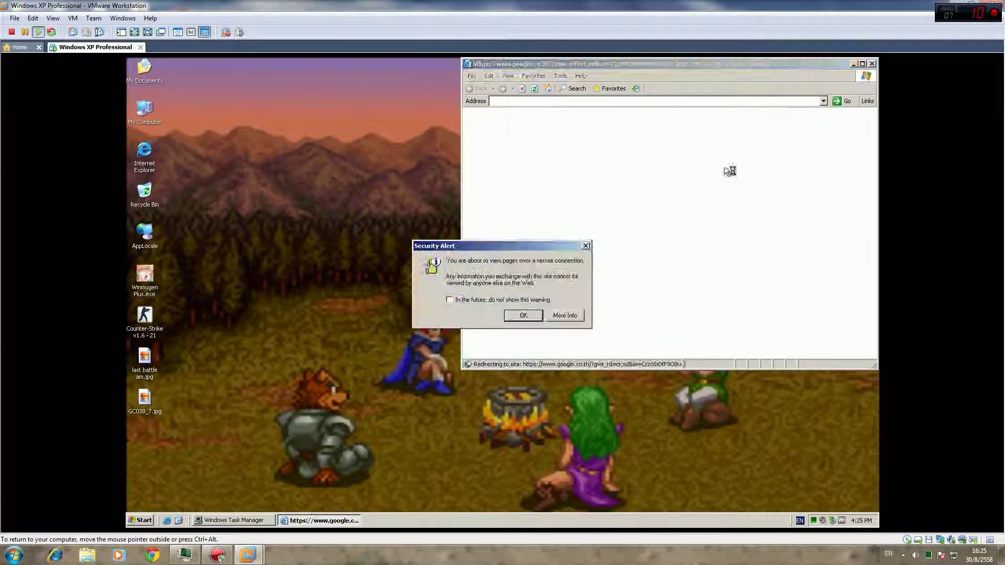
{"action": "left_click", "coordinate": [523, 316]}
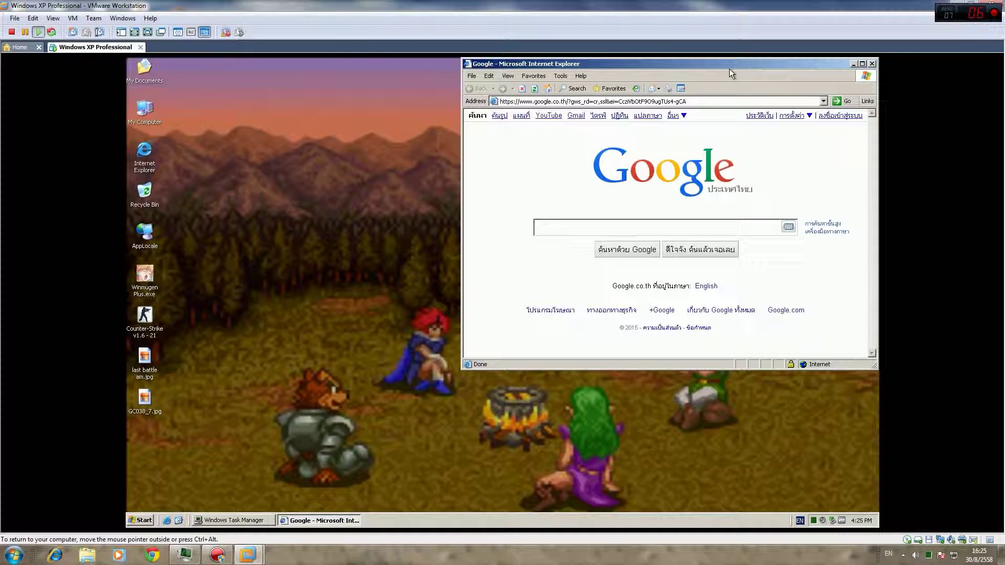
{"action": "left_click", "coordinate": [873, 64]}
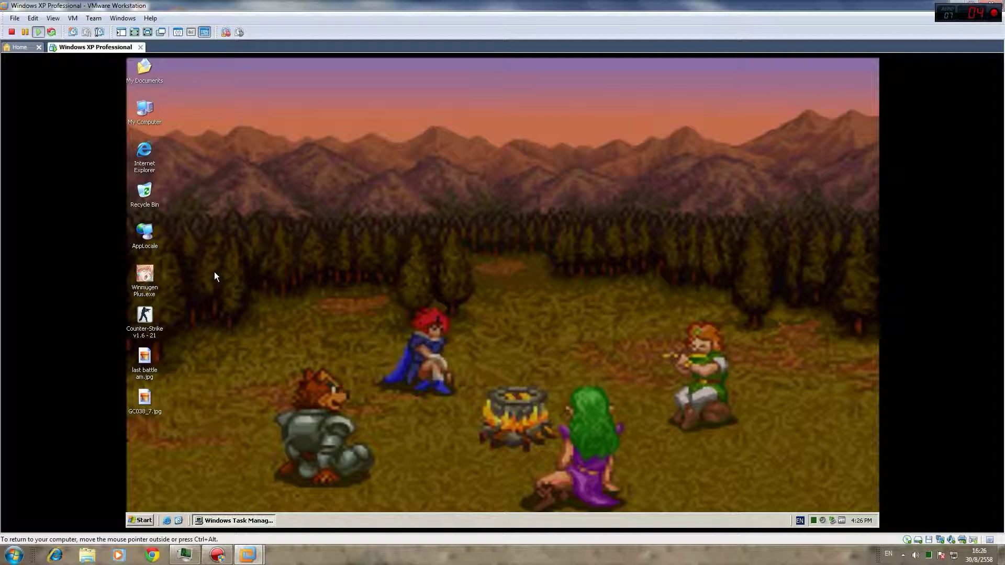
- Launch Counter-Strike v1.6 and start a new game on the de_westwood map with 20 CPU players at Normal difficulty
{"action": "left_click", "coordinate": [150, 313]}
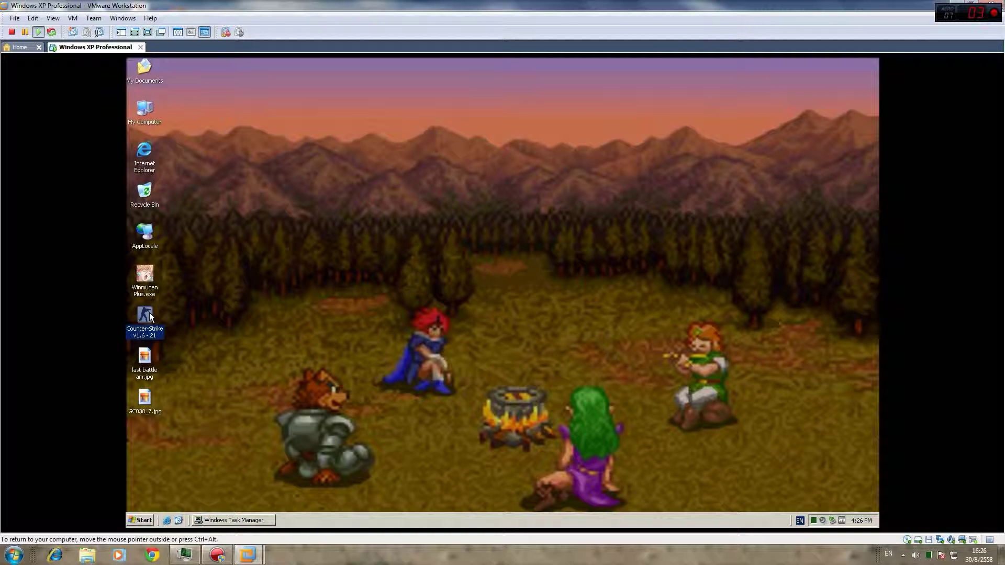
{"action": "double_click", "coordinate": [150, 312]}
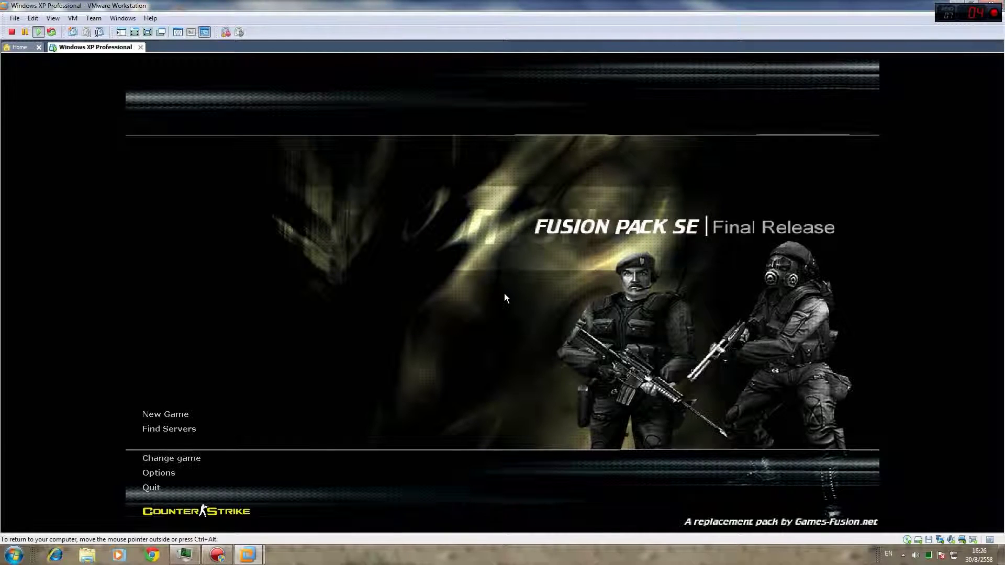
{"action": "left_click", "coordinate": [180, 416]}
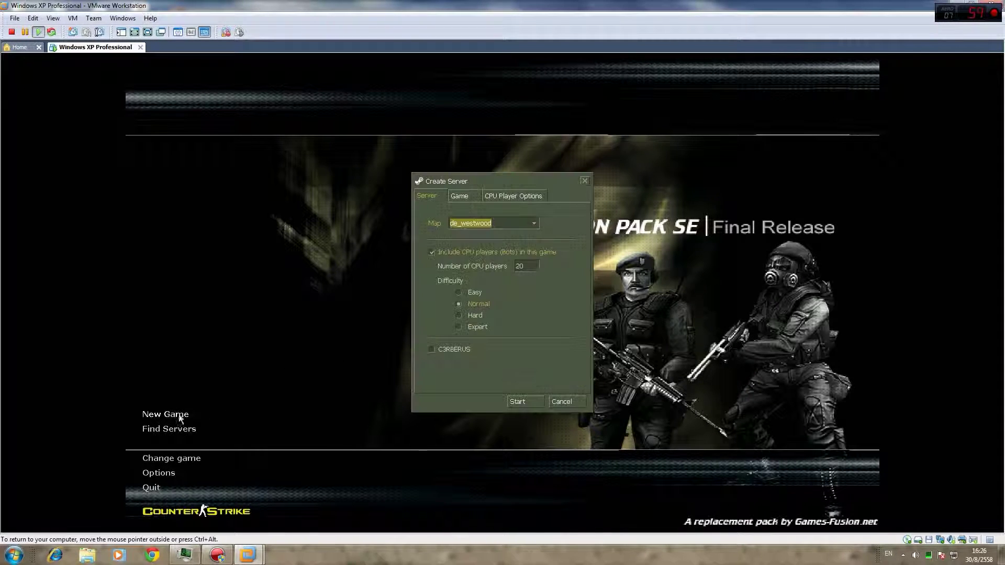
{"action": "left_click", "coordinate": [517, 402]}
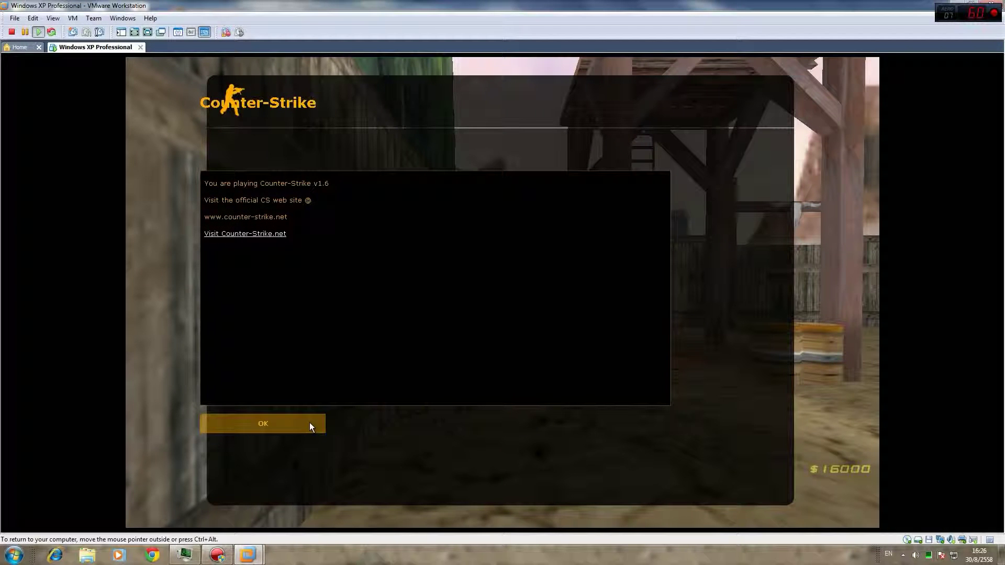
- Join the Terrorist Forces team with the Guerilla Warfare class
{"action": "left_click", "coordinate": [310, 424]}
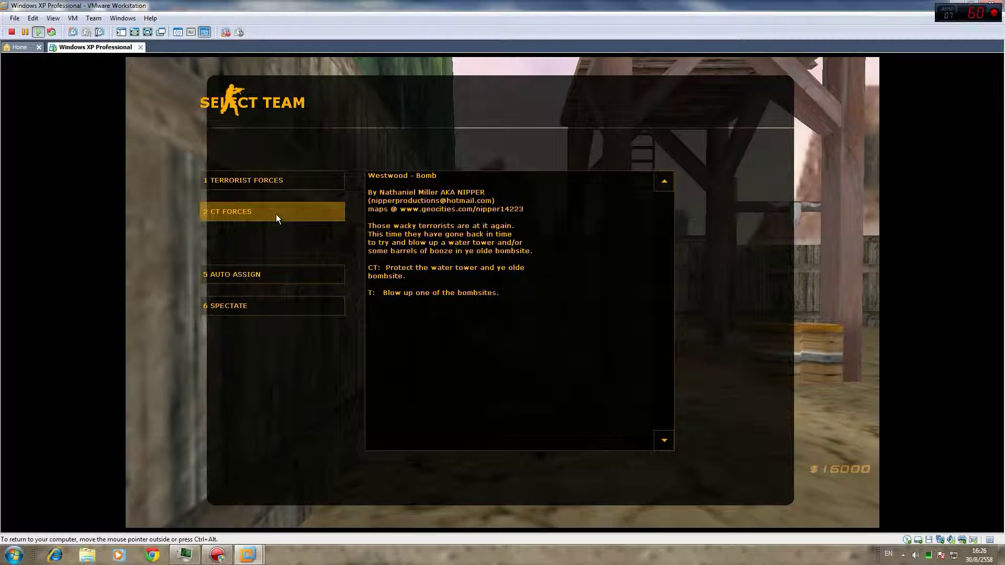
{"action": "left_click", "coordinate": [280, 184]}
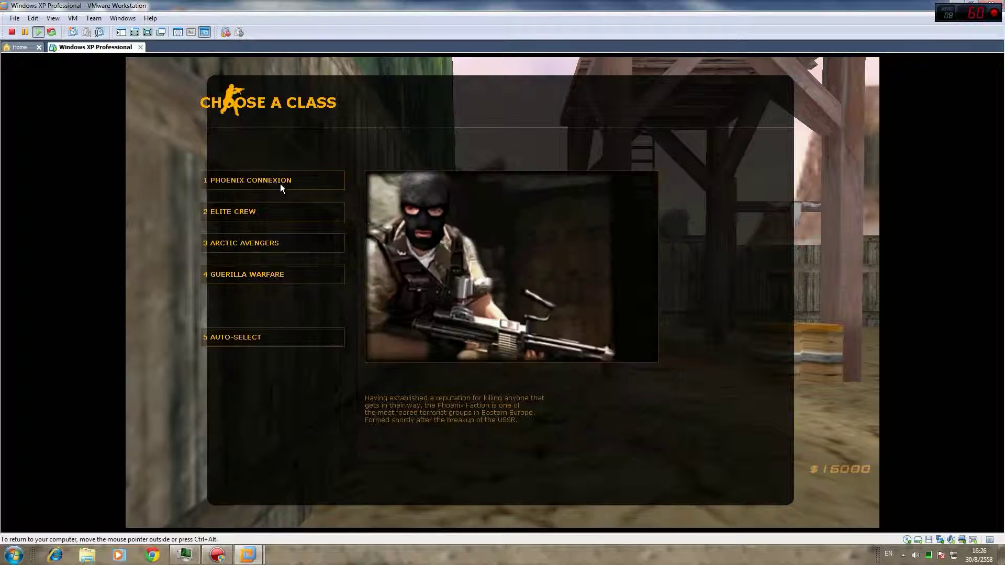
{"action": "left_click", "coordinate": [268, 278]}
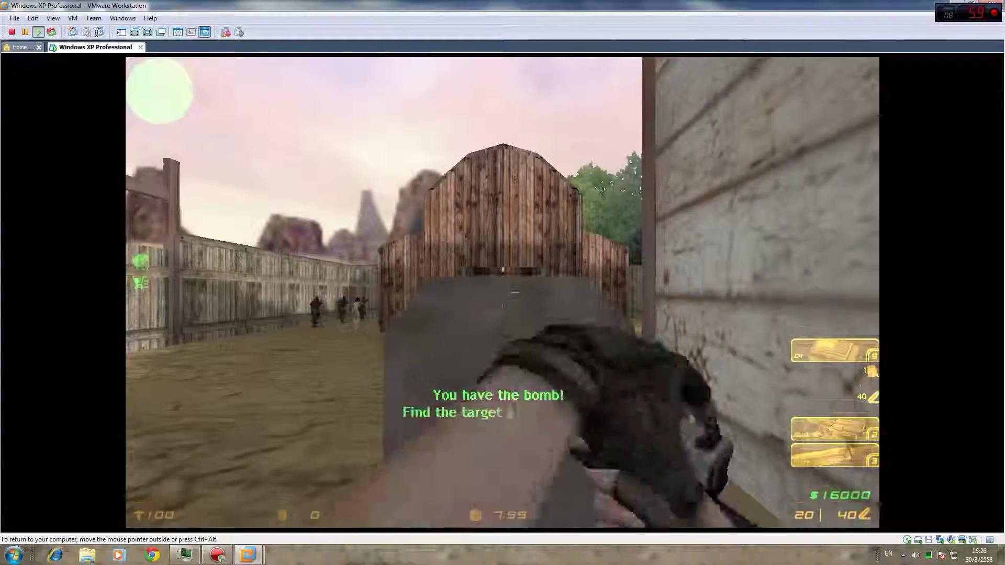
- Buy a scoped sniper rifle and the Kevlar+Helmet equipment for the round
{"action": "key", "text": "a"}
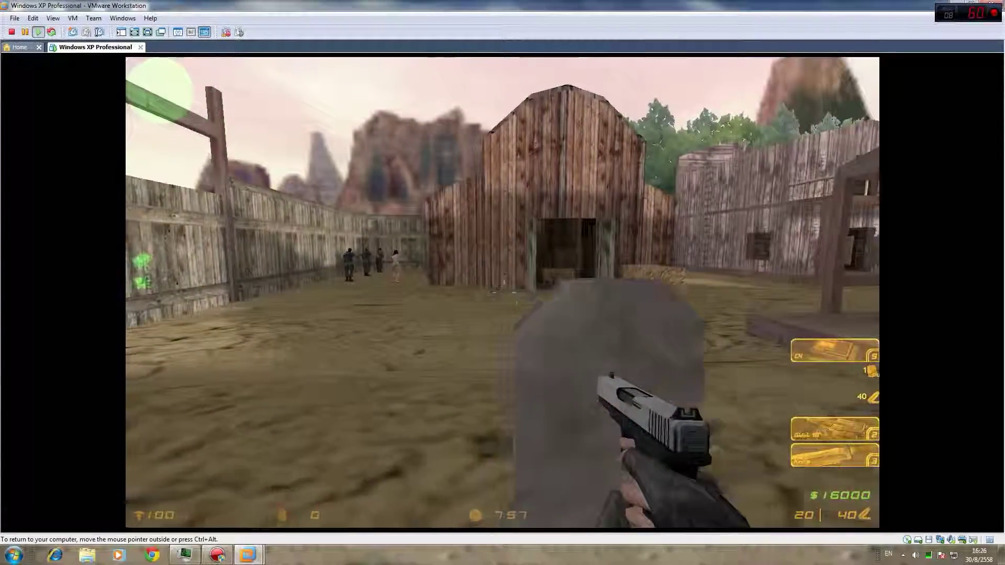
{"action": "key", "text": "a"}
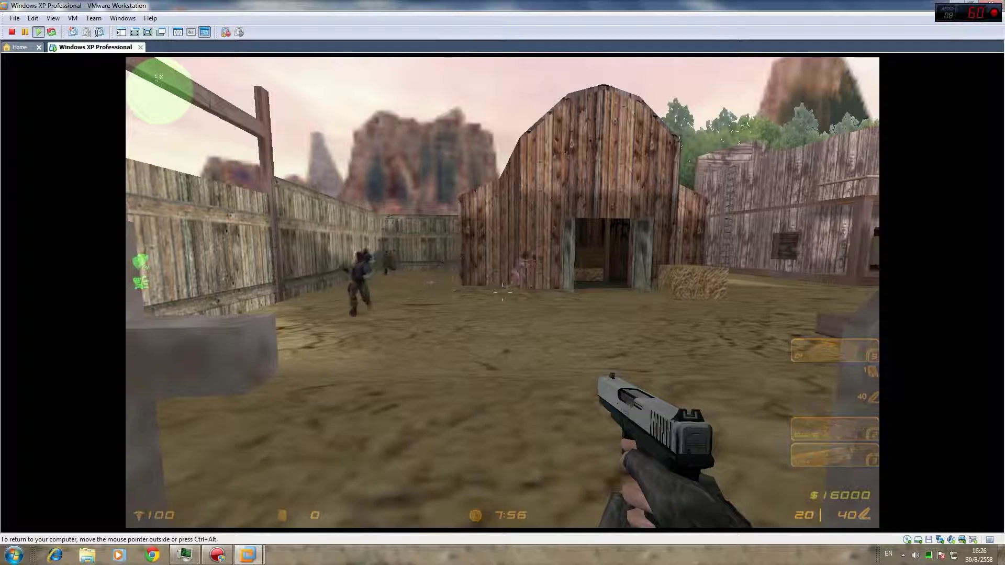
{"action": "key", "text": "b"}
{"action": "left_click", "coordinate": [335, 272]}
{"action": "left_click", "coordinate": [303, 304]}
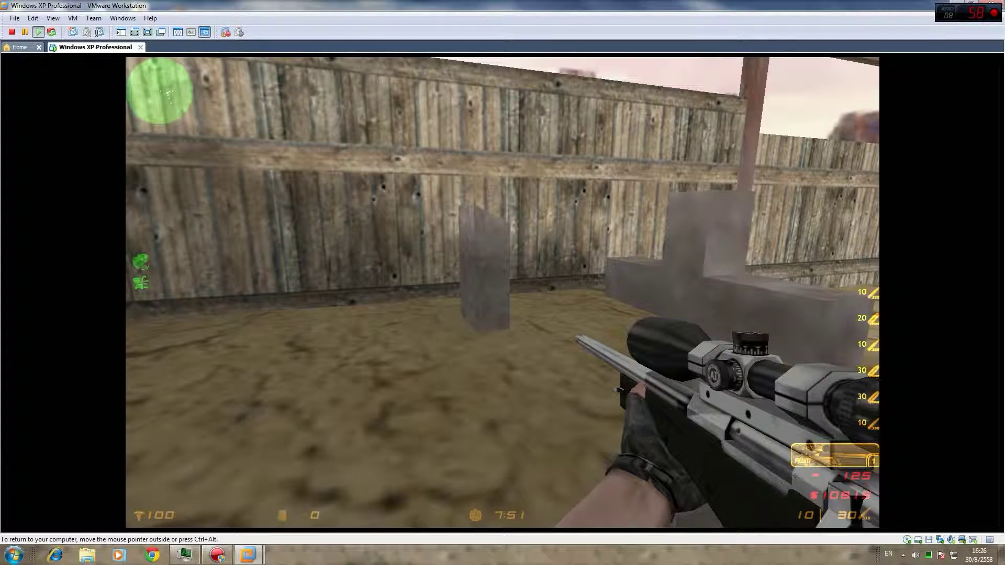
{"action": "key", "text": "b"}
{"action": "key", "text": "8"}
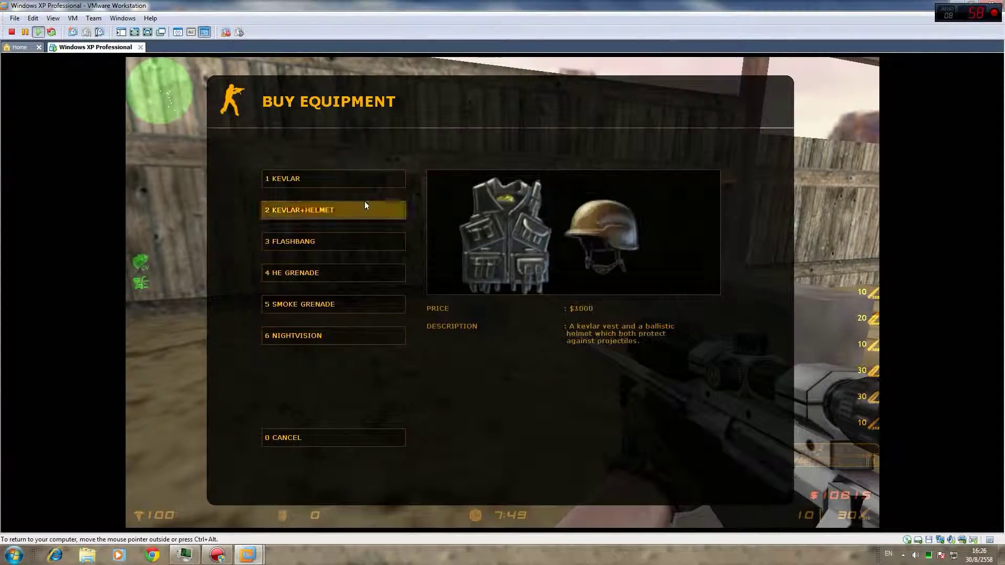
{"action": "left_click", "coordinate": [369, 205]}
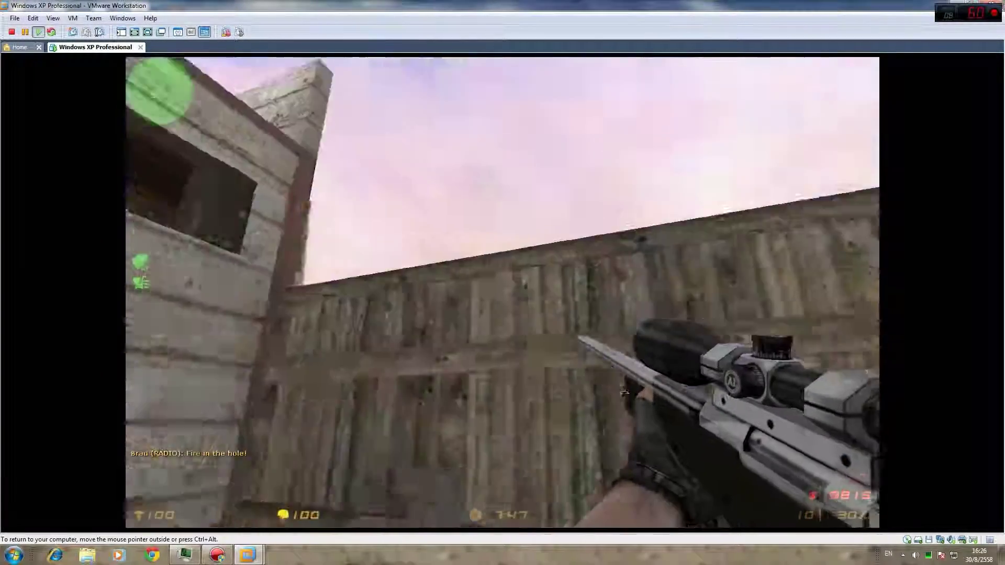
- Cross the yard, climb the ladder onto the rooftops and use the sniper rifle's scope from there
{"action": "key", "text": "w"}
{"action": "key", "text": "w"}
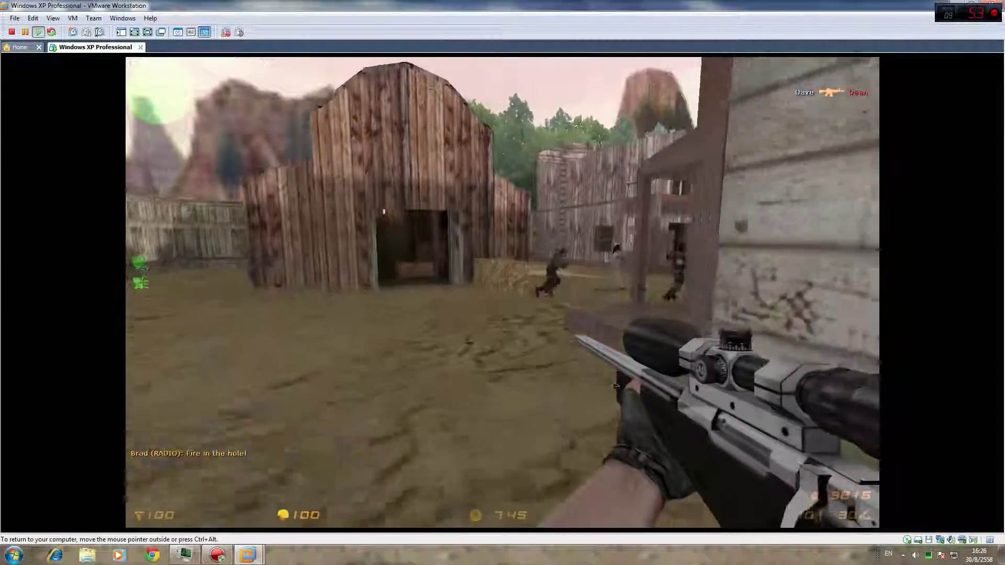
{"action": "key", "text": "w"}
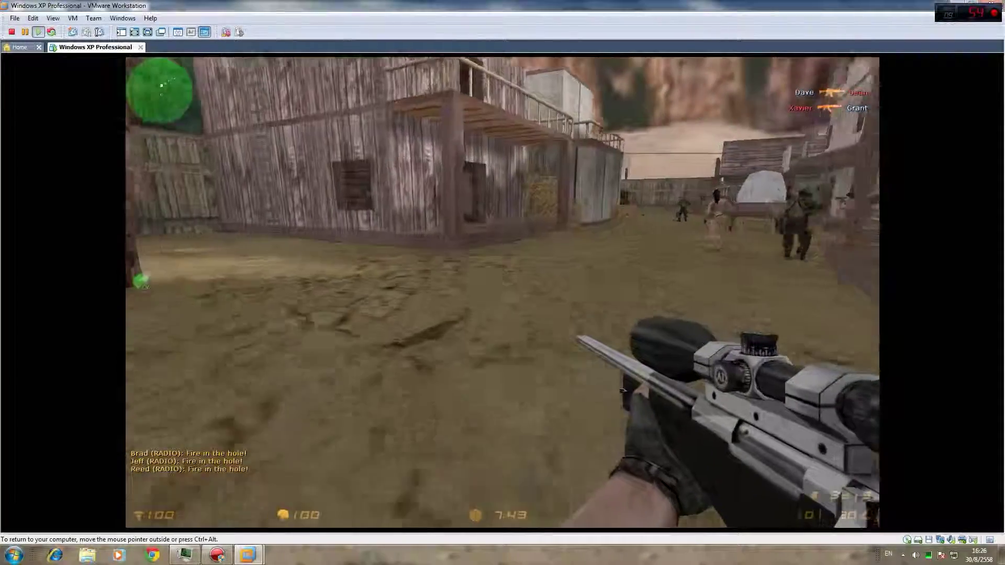
{"action": "key", "text": "w"}
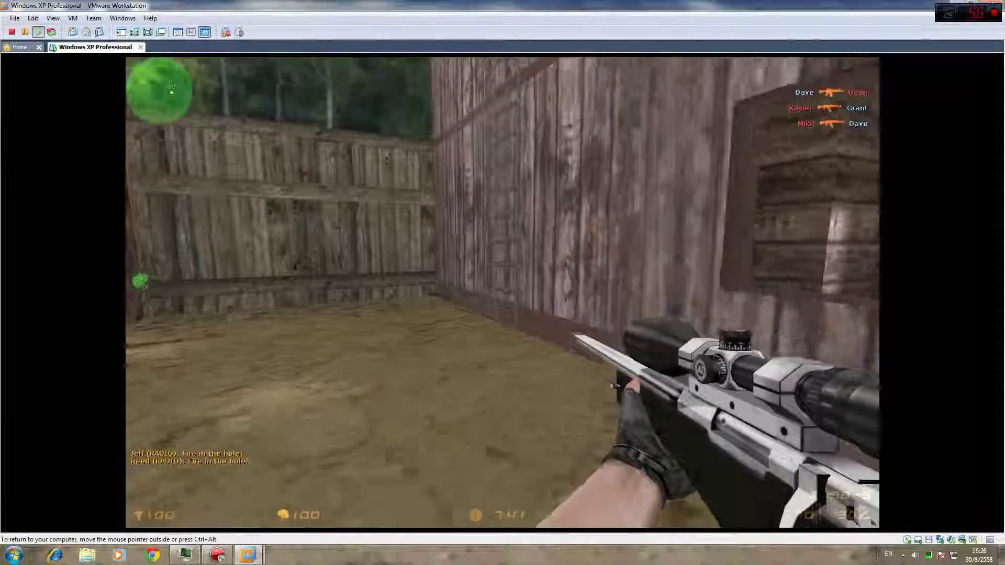
{"action": "key", "text": "w"}
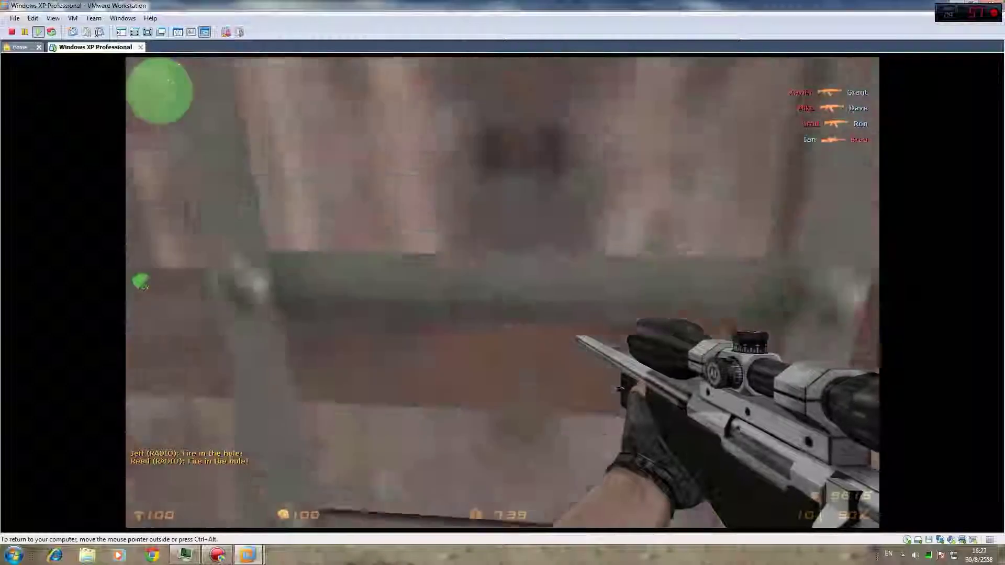
{"action": "key", "text": "w"}
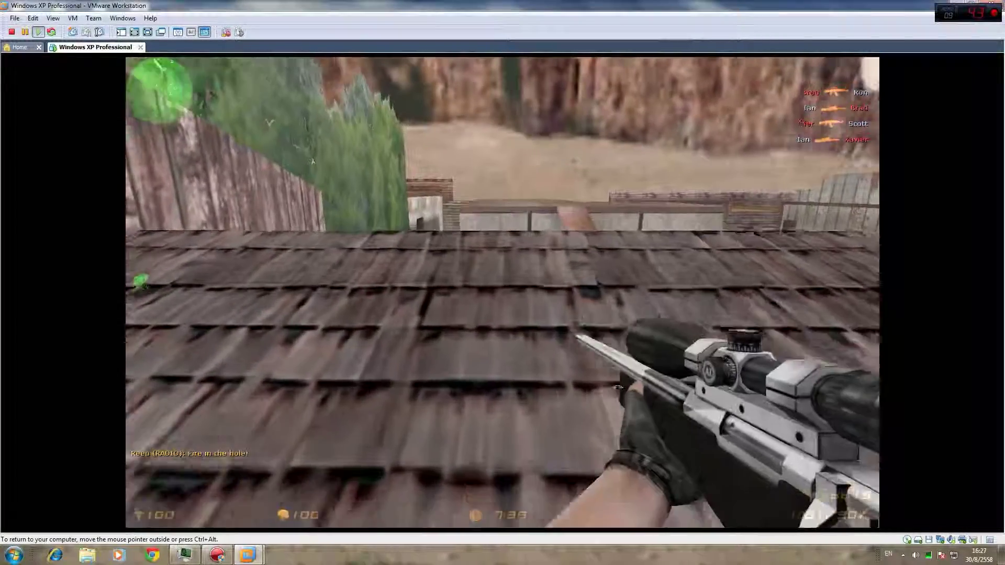
{"action": "key", "text": "w"}
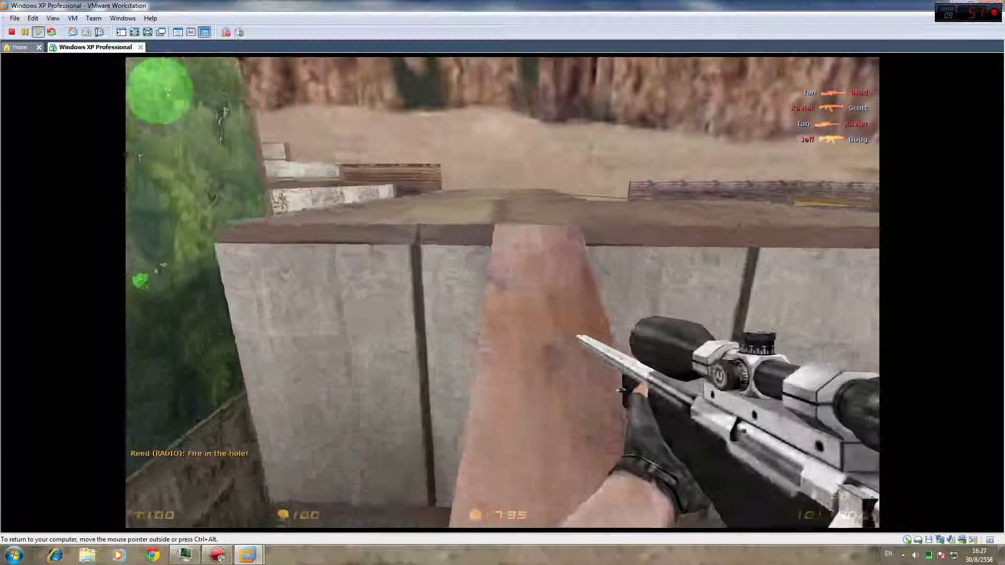
{"action": "key", "text": "w"}
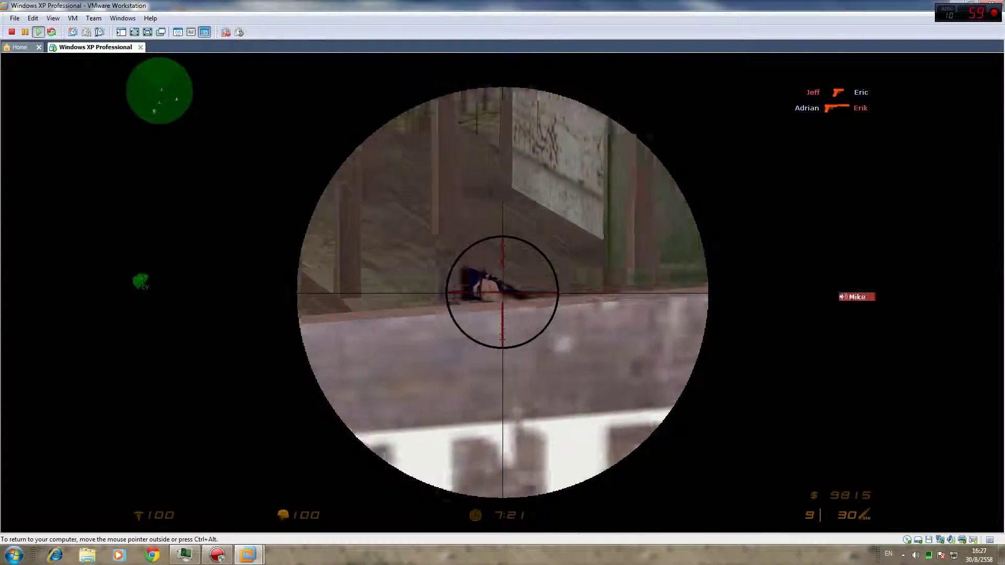
{"action": "right_click", "coordinate": [503, 293]}
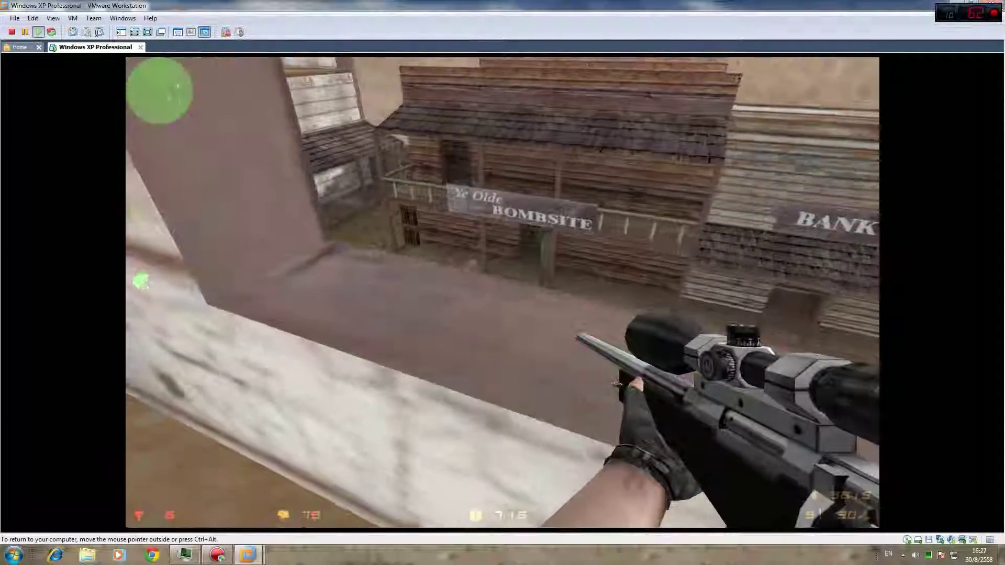
- Advance along the rooftop facing Ye Olde Bombsite and aim the sniper rifle's scope at the enemies in the street
{"action": "key", "text": "w"}
{"action": "key", "text": "w"}
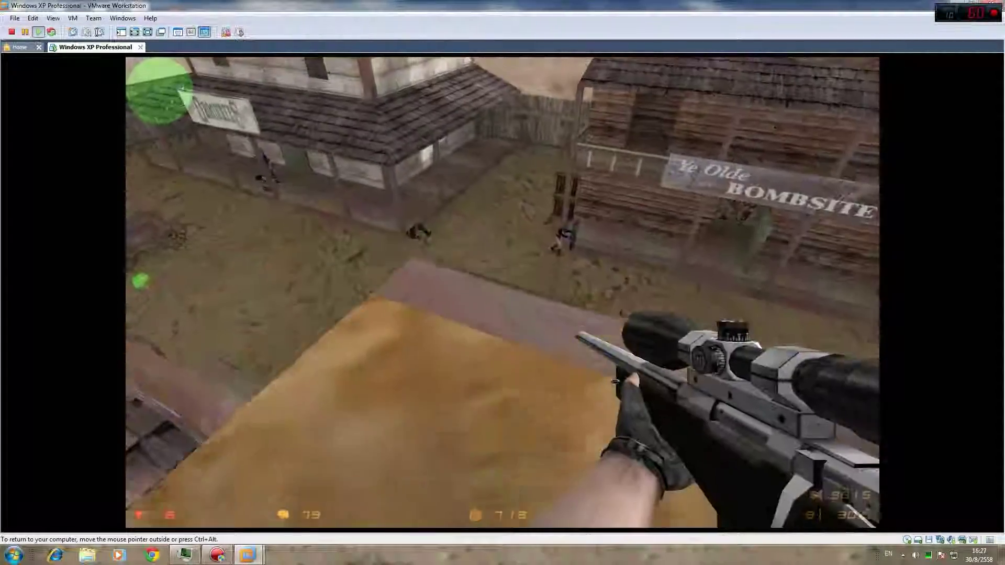
{"action": "right_click", "coordinate": [502, 292]}
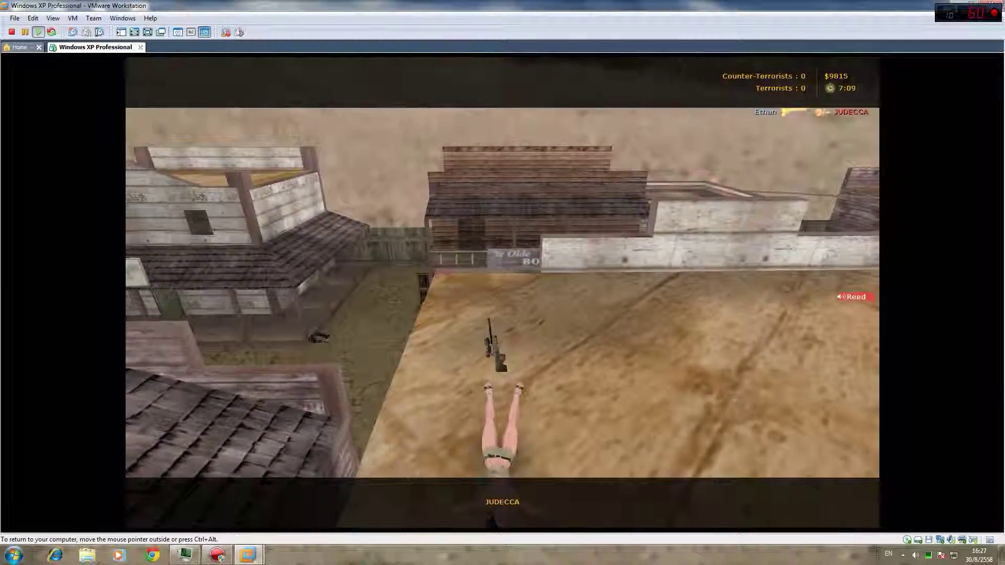
- Kill all bots through the local bot management commands to end the round
{"action": "key", "text": "h"}
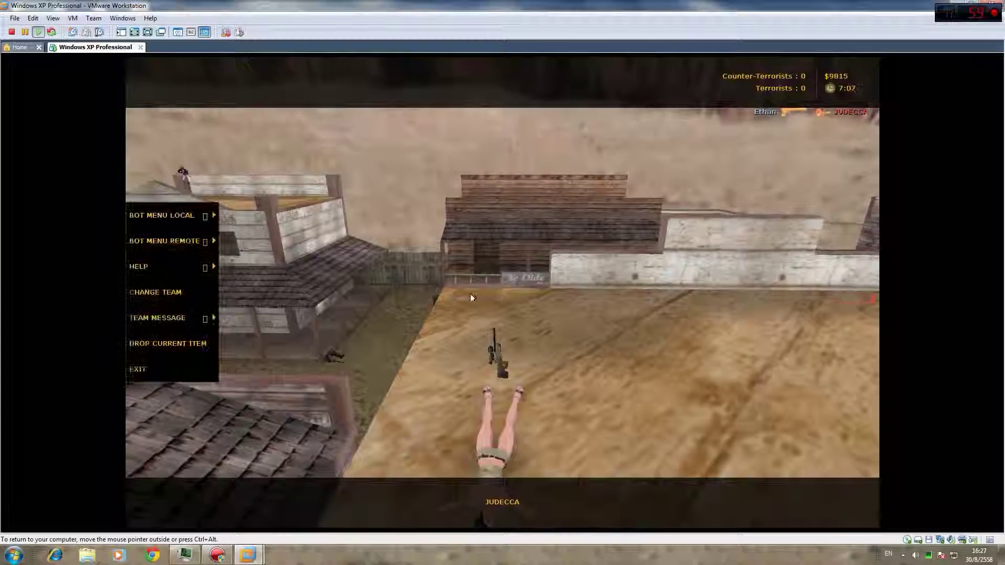
{"action": "mouse_move", "coordinate": [202, 215]}
{"action": "mouse_move", "coordinate": [234, 214]}
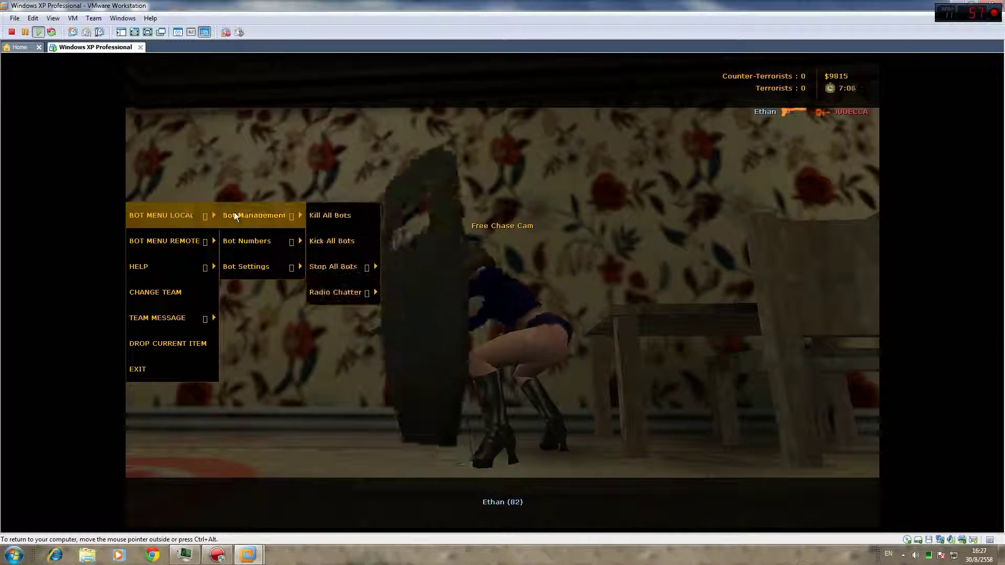
{"action": "left_click", "coordinate": [328, 215]}
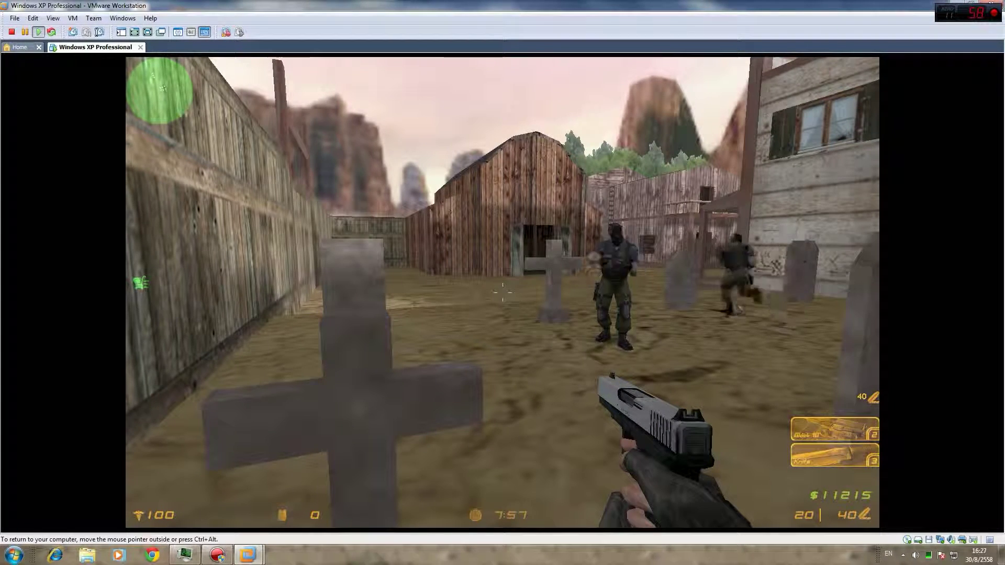
- Buy the Arctic Warfare Magnum sniper rifle for the new round
{"action": "key", "text": "b"}
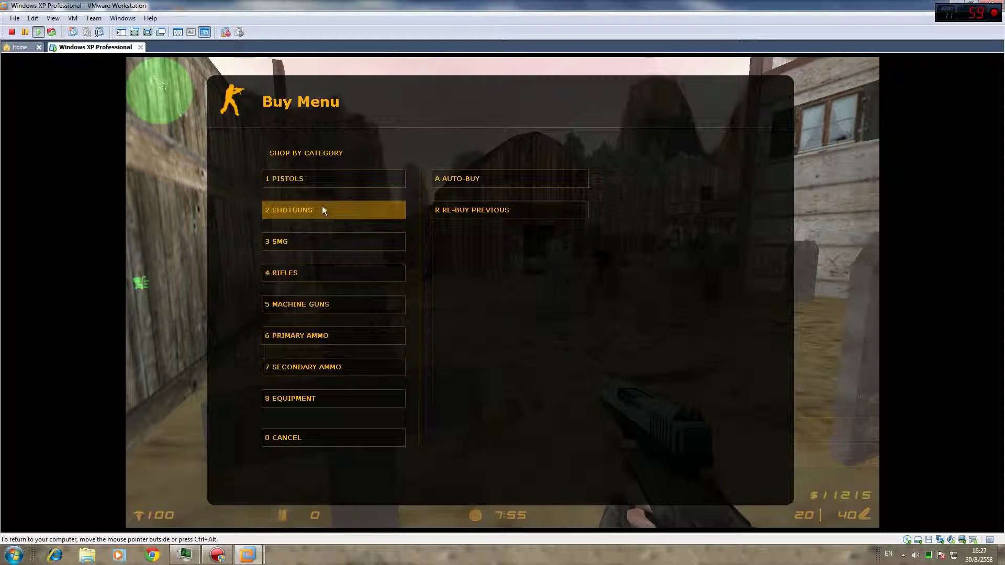
{"action": "left_click", "coordinate": [302, 273]}
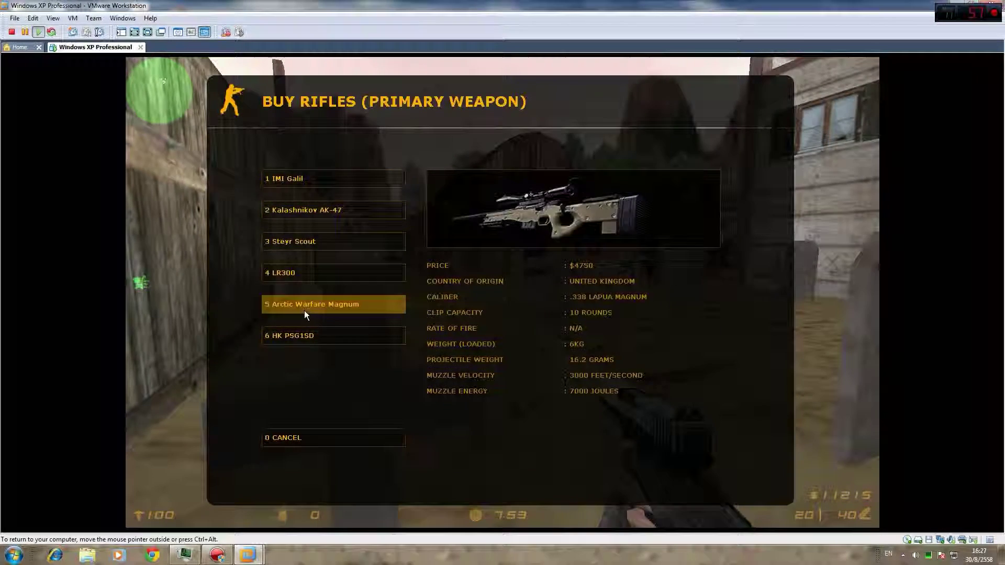
{"action": "left_click", "coordinate": [305, 309]}
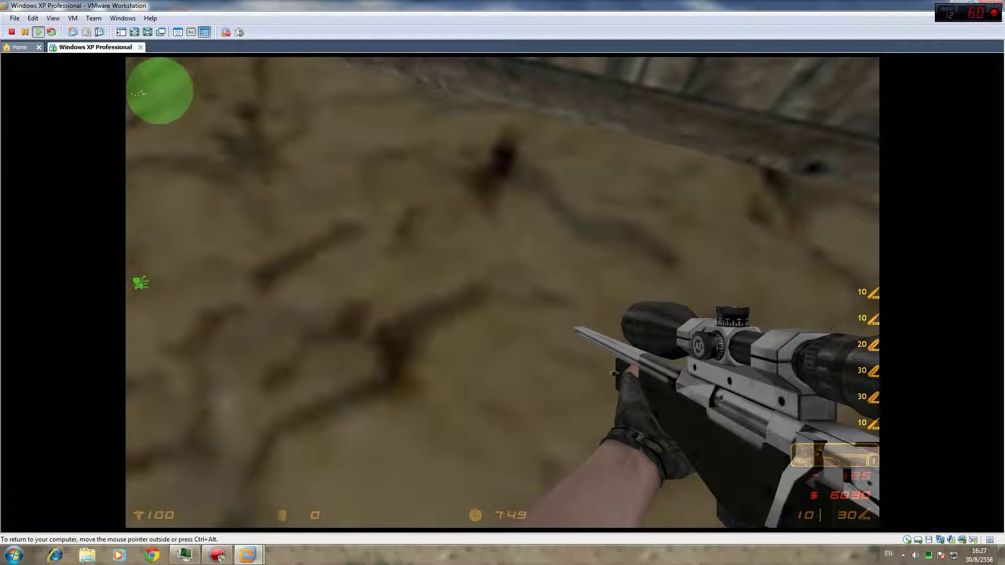
- Run past the barn to the wooden building, climb its ladder and aim over the rooftops through the rifle's scope
{"action": "key", "text": "w"}
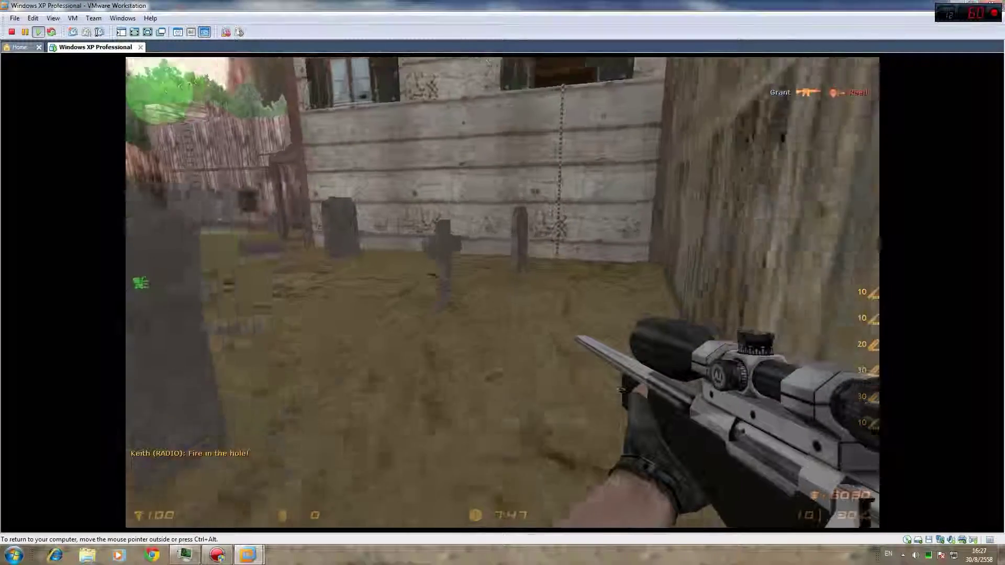
{"action": "key", "text": "w"}
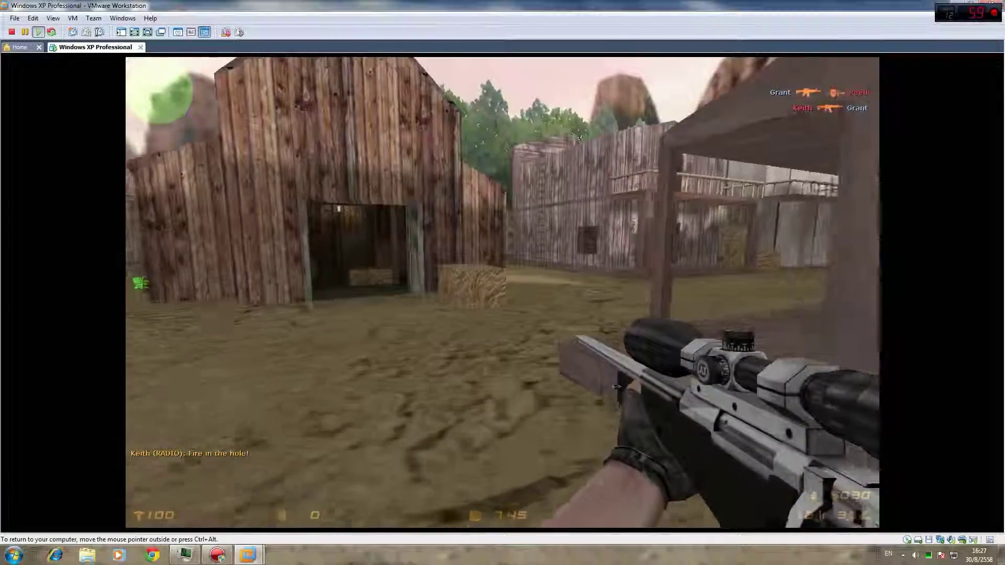
{"action": "key", "text": "w"}
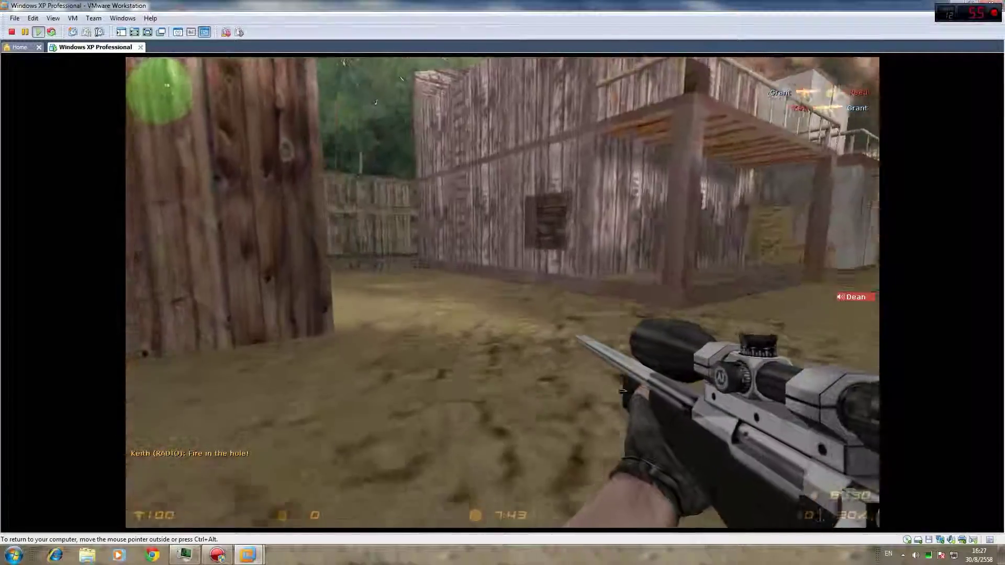
{"action": "key", "text": "w"}
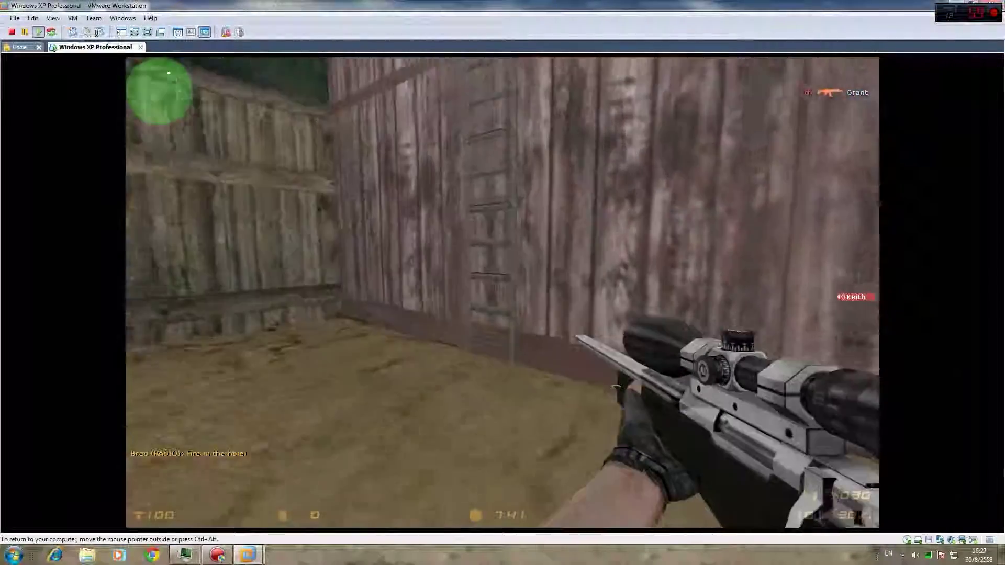
{"action": "key", "text": "w"}
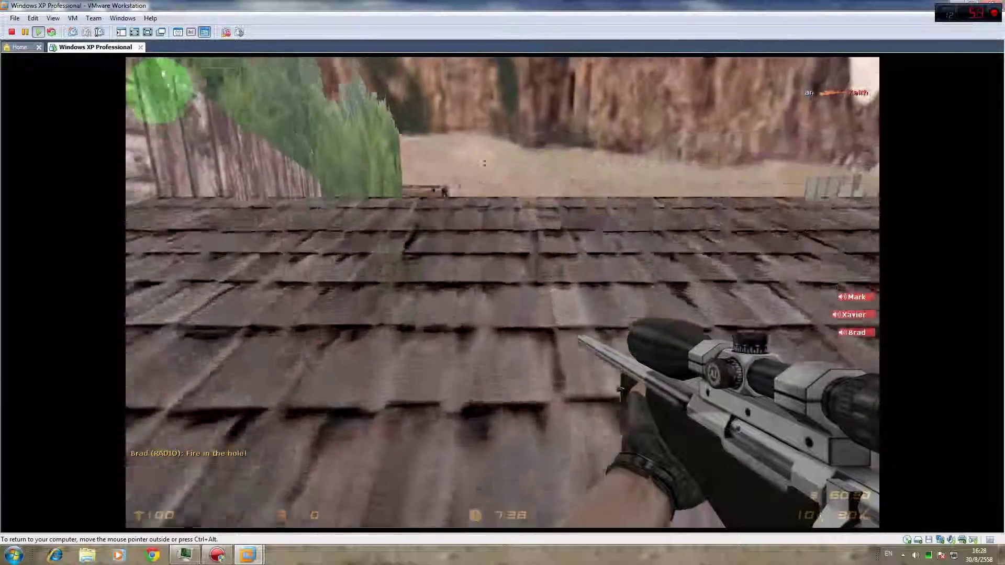
{"action": "key", "text": "w"}
{"action": "right_click", "coordinate": [503, 293]}
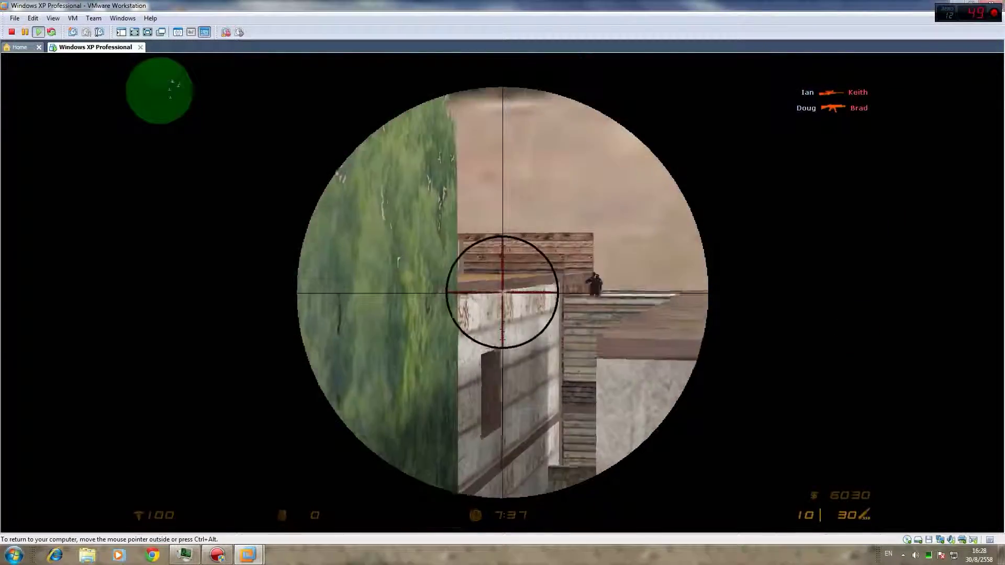
- Shoot at the enemies around Ye Olde Bombsite and the hotel from the rooftop, zooming the sniper scope between shots
{"action": "right_click", "coordinate": [502, 292]}
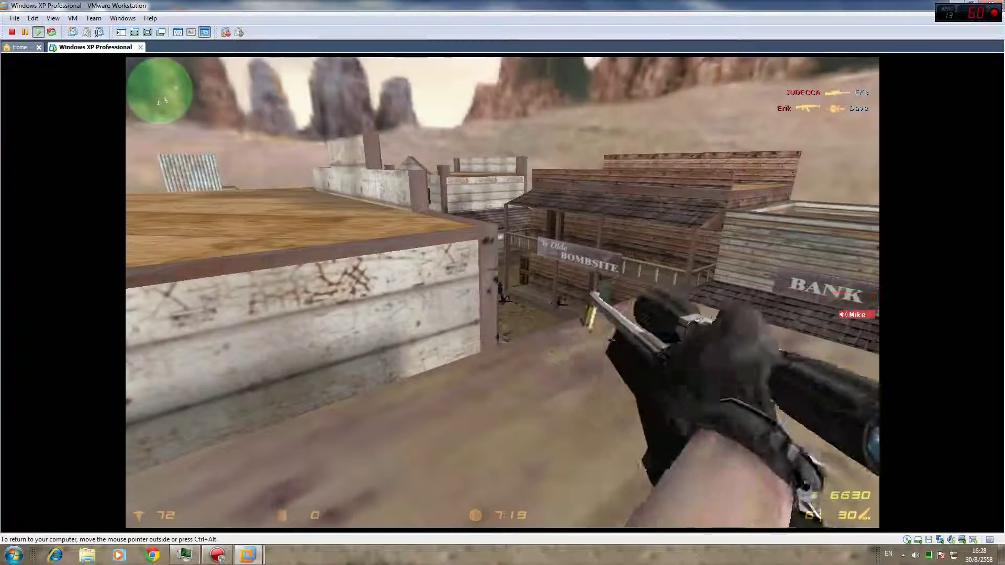
{"action": "right_click", "coordinate": [502, 292]}
{"action": "left_click", "coordinate": [502, 292]}
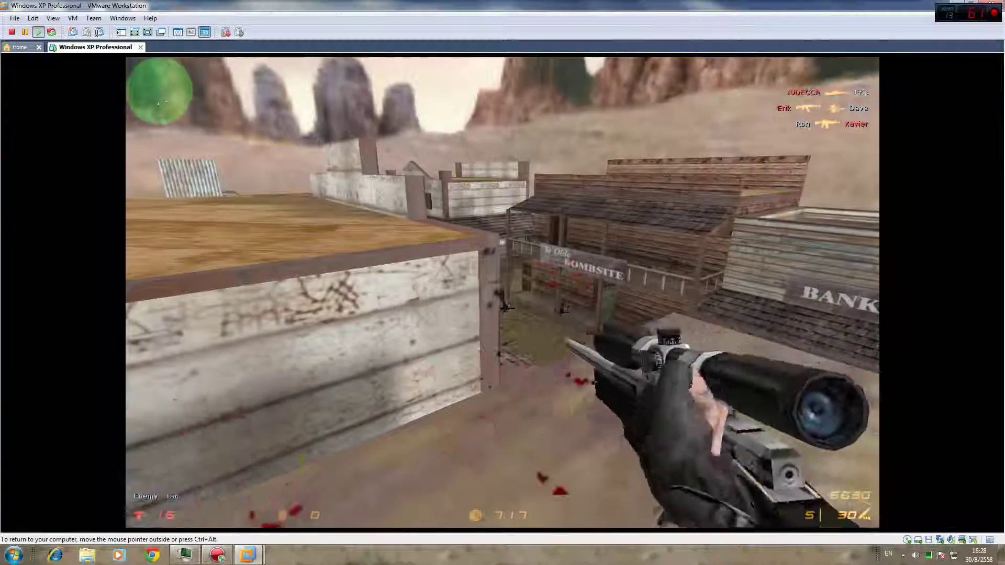
{"action": "right_click", "coordinate": [503, 292]}
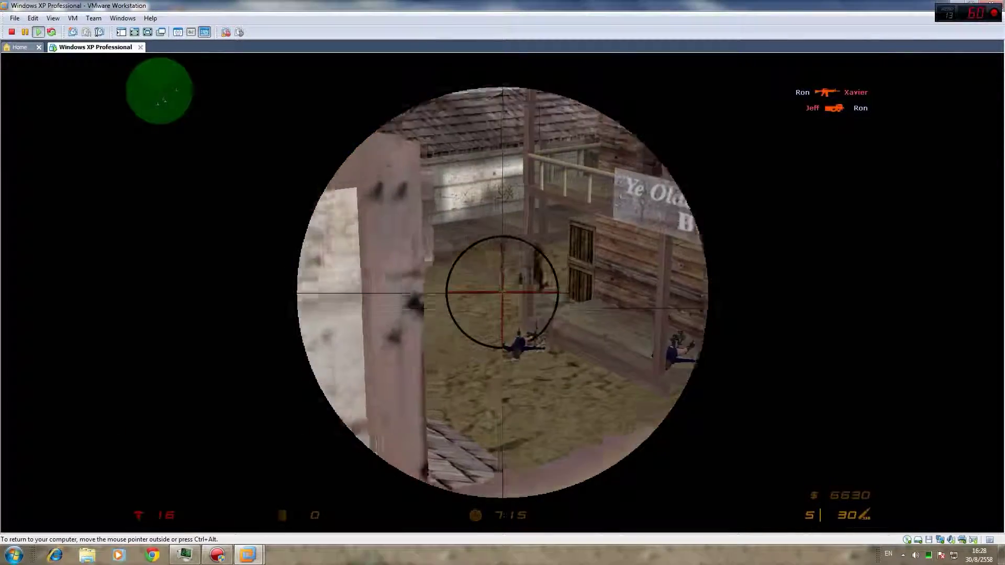
{"action": "left_click", "coordinate": [503, 292]}
{"action": "right_click", "coordinate": [502, 292]}
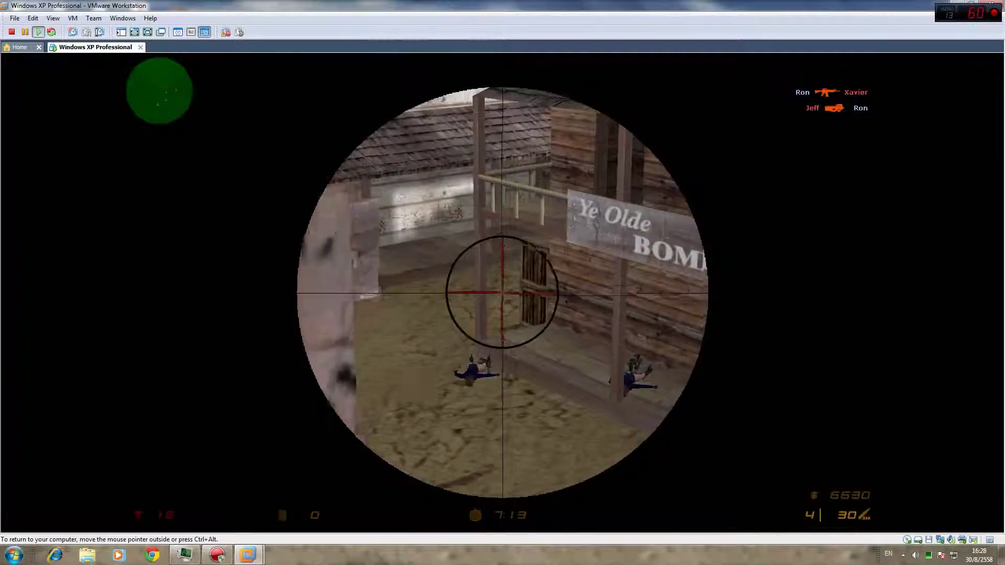
{"action": "right_click", "coordinate": [502, 292]}
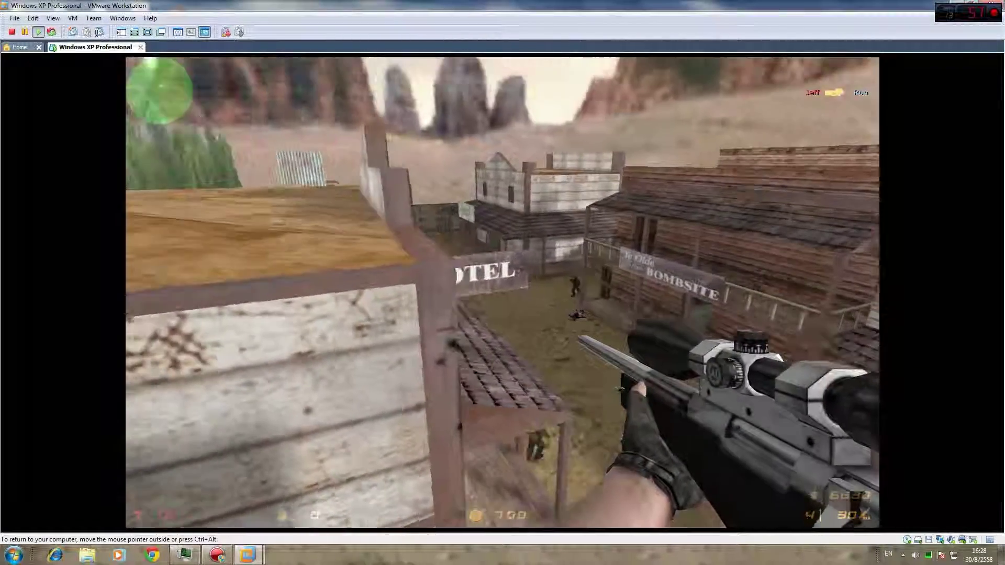
{"action": "right_click", "coordinate": [502, 292]}
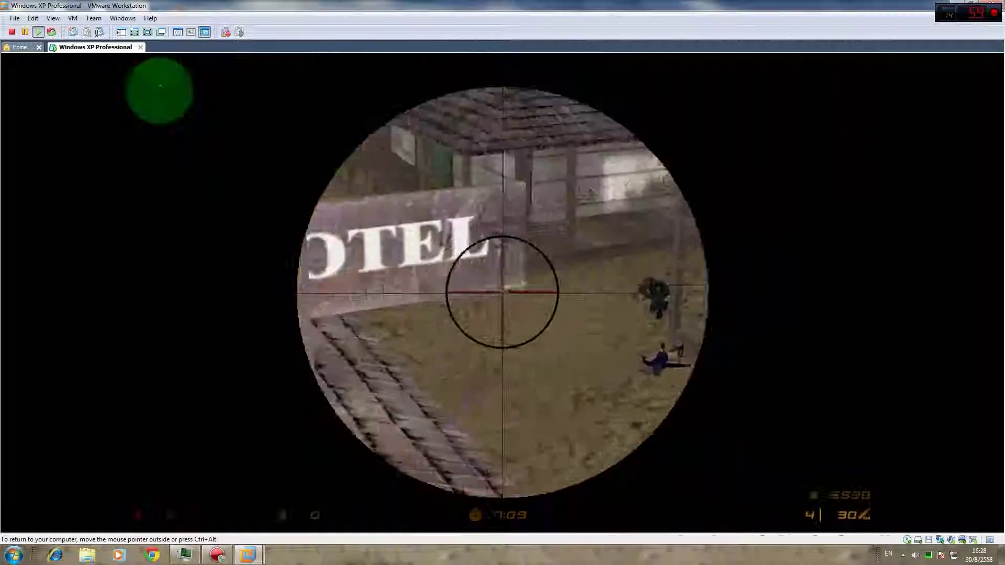
{"action": "left_click", "coordinate": [502, 292]}
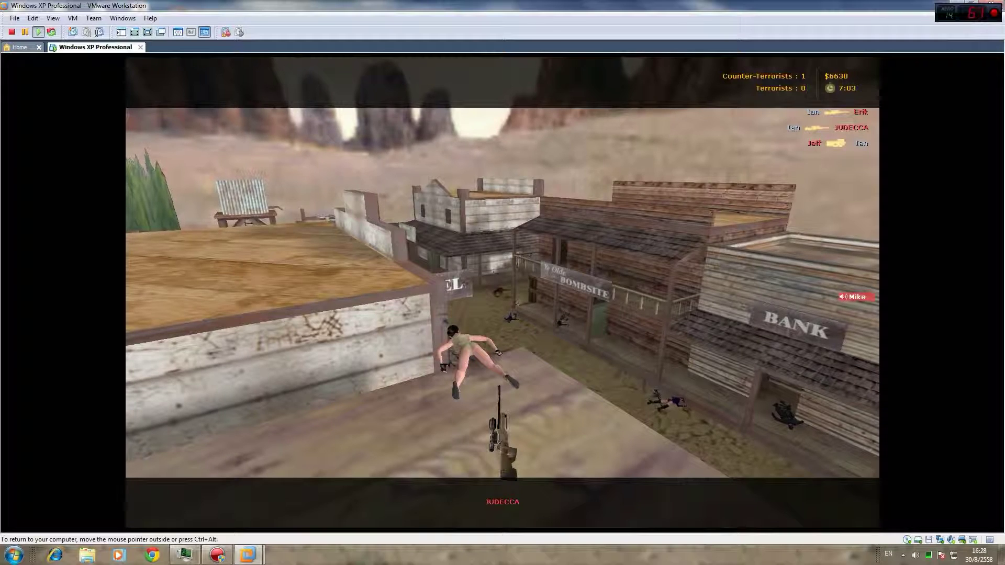
- Finish the lost round by killing all remaining bots with the local bot management commands
{"action": "key", "text": "h"}
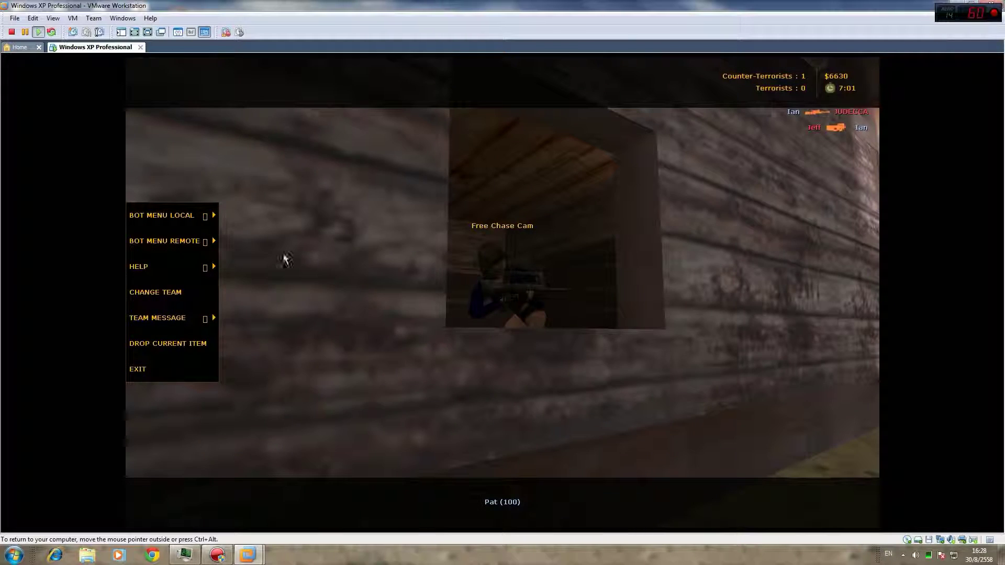
{"action": "mouse_move", "coordinate": [208, 219]}
{"action": "mouse_move", "coordinate": [303, 213]}
{"action": "left_click", "coordinate": [335, 215]}
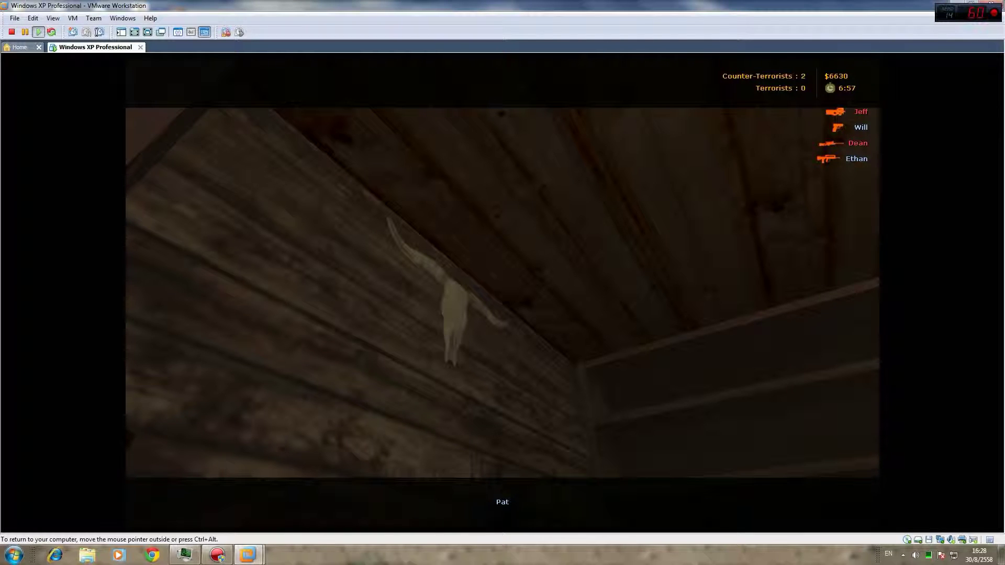
{"action": "key", "text": "space"}
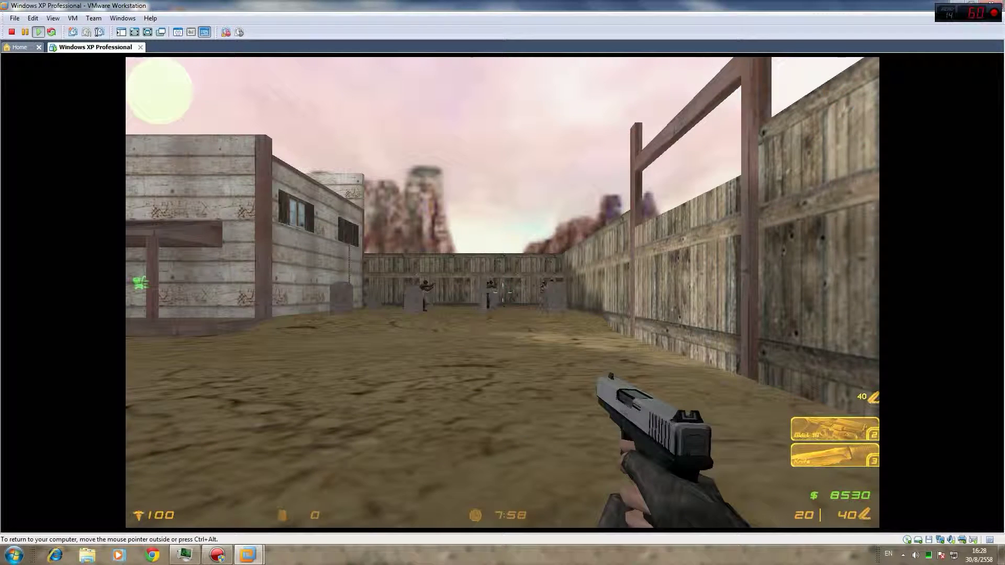
- Buy a pistol with a seven-round magazine from the pistols category
{"action": "key", "text": "b"}
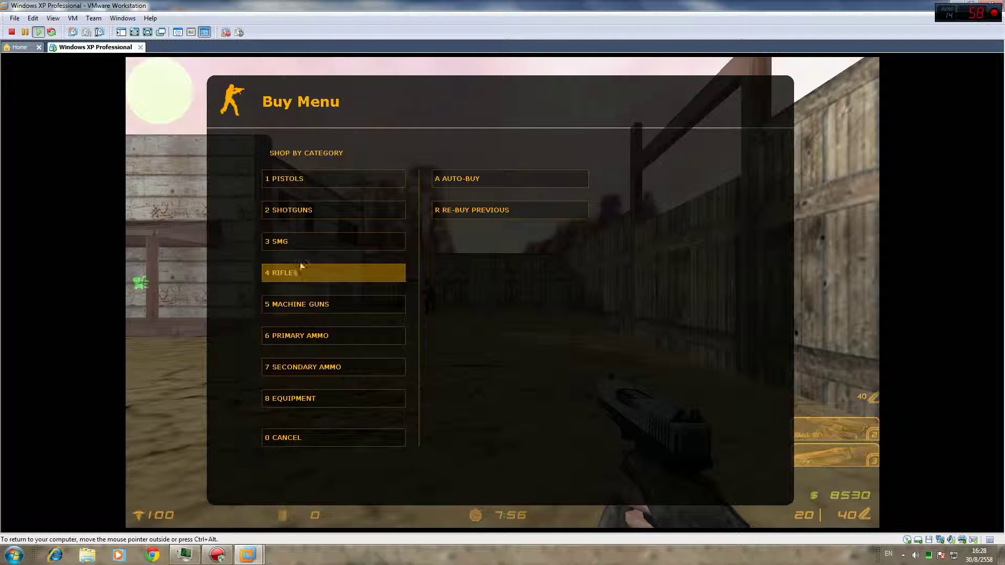
{"action": "left_click", "coordinate": [316, 181]}
{"action": "left_click", "coordinate": [299, 272]}
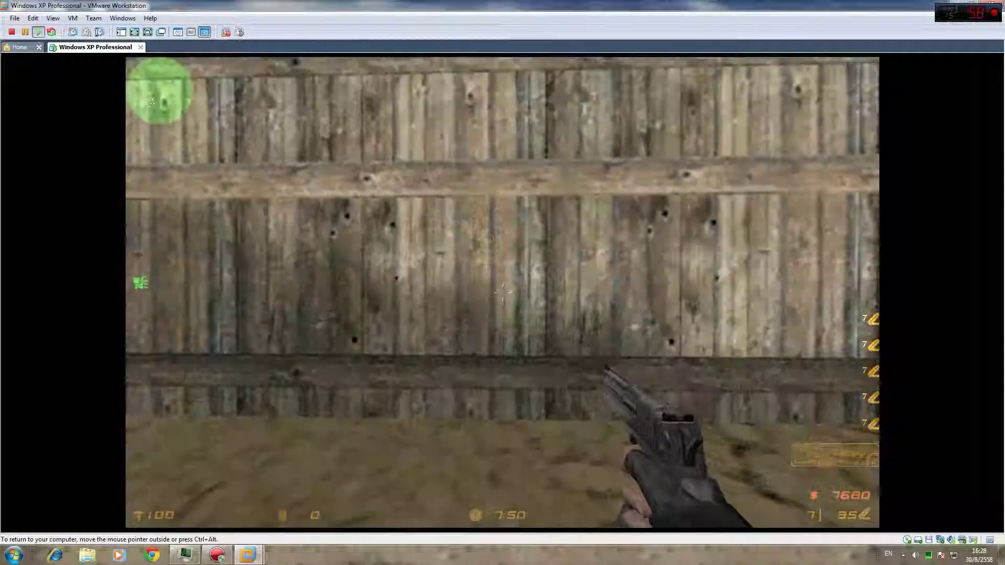
- Run with the pistol down the main street past the barber and saloon, following the grey building toward the far fence
{"action": "key", "text": "w"}
{"action": "key", "text": "w"}
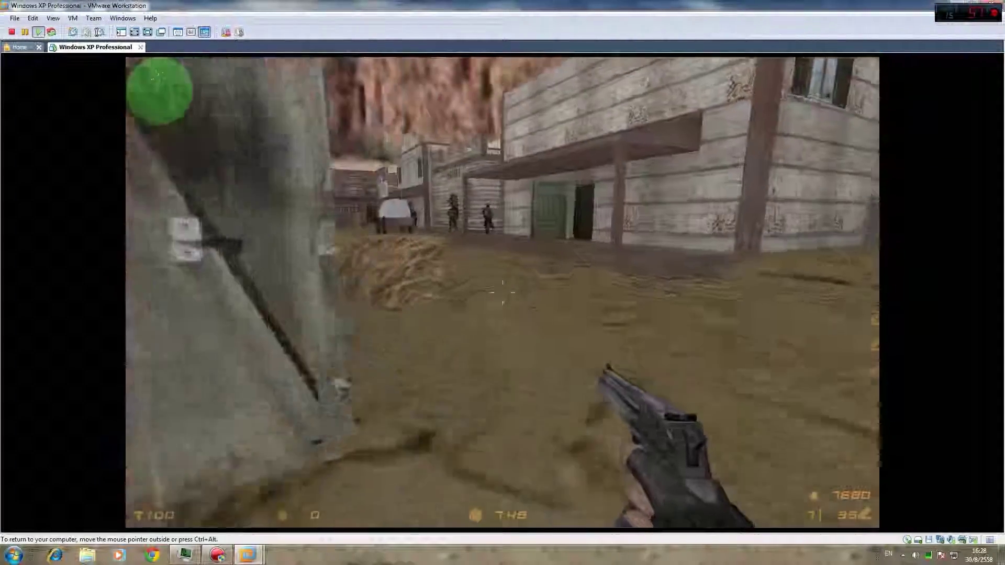
{"action": "key", "text": "w"}
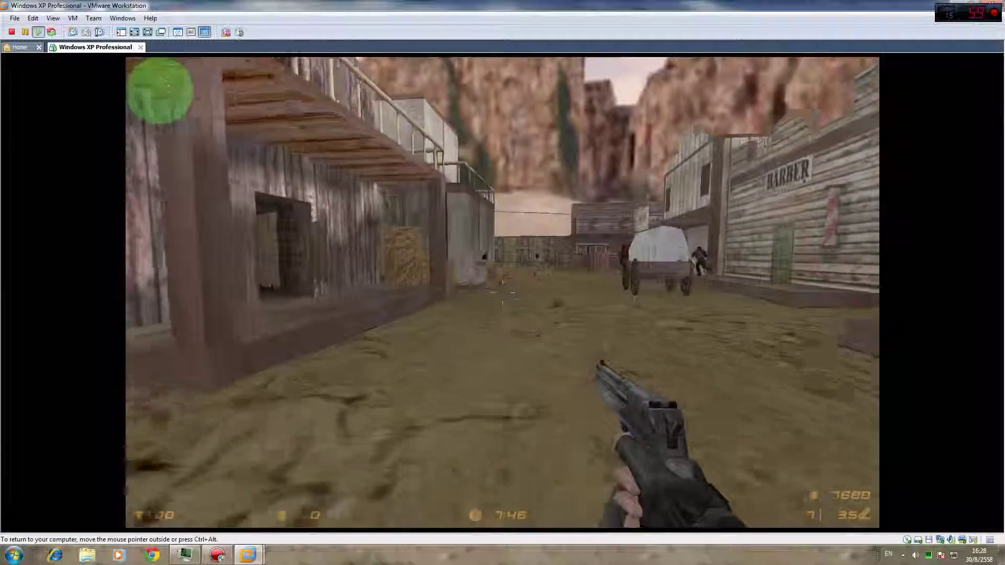
{"action": "key", "text": "w"}
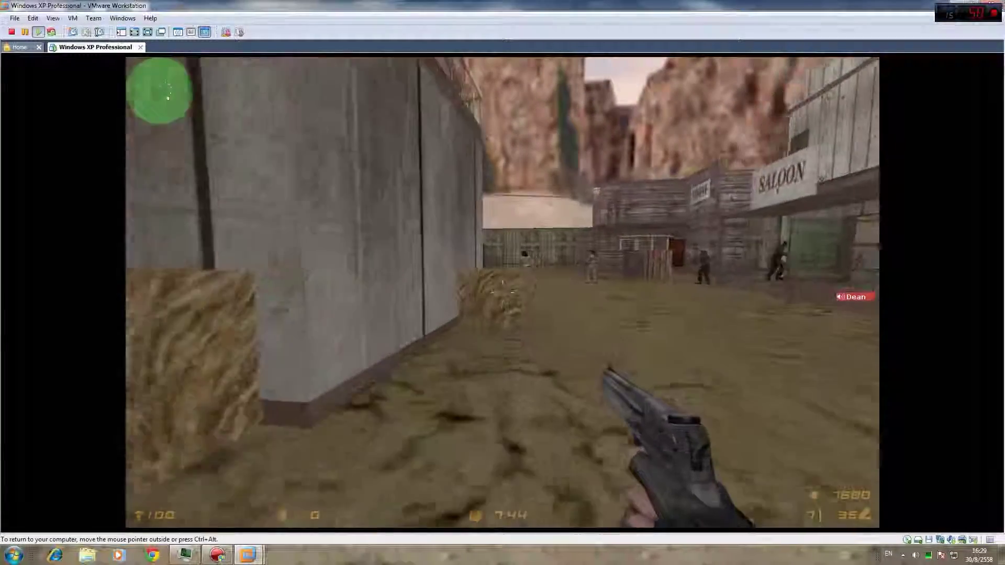
{"action": "key", "text": "w"}
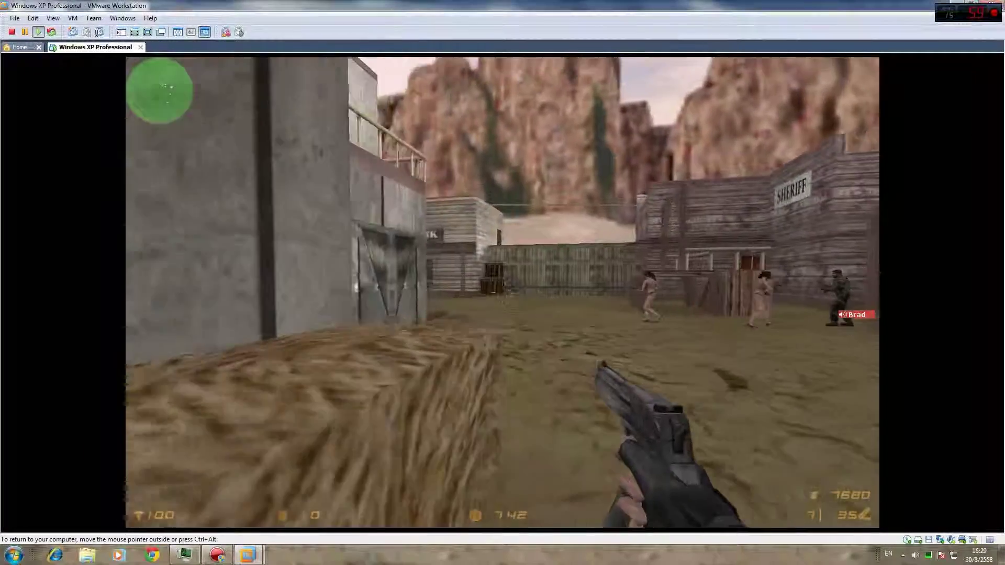
{"action": "key", "text": "w"}
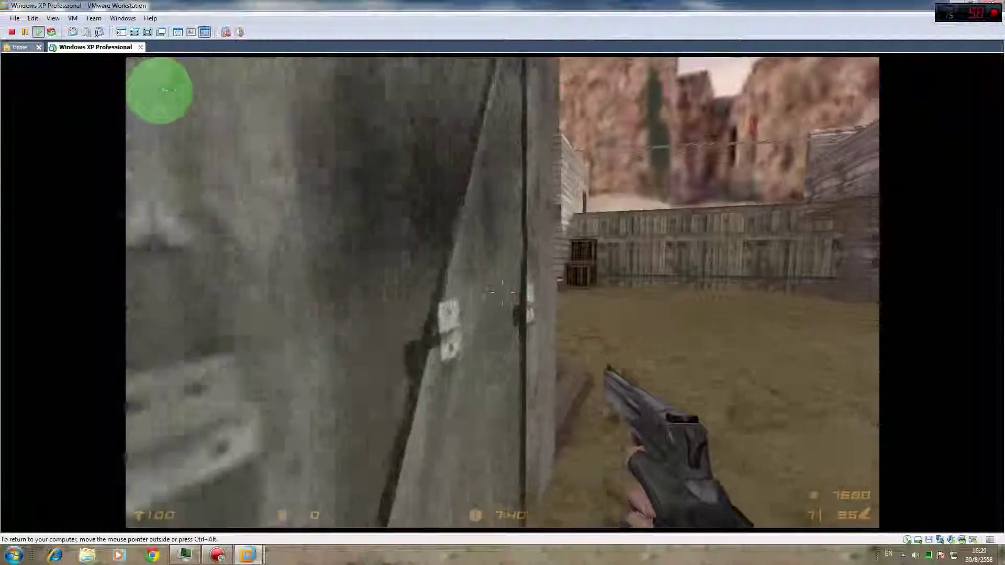
{"action": "key", "text": "w"}
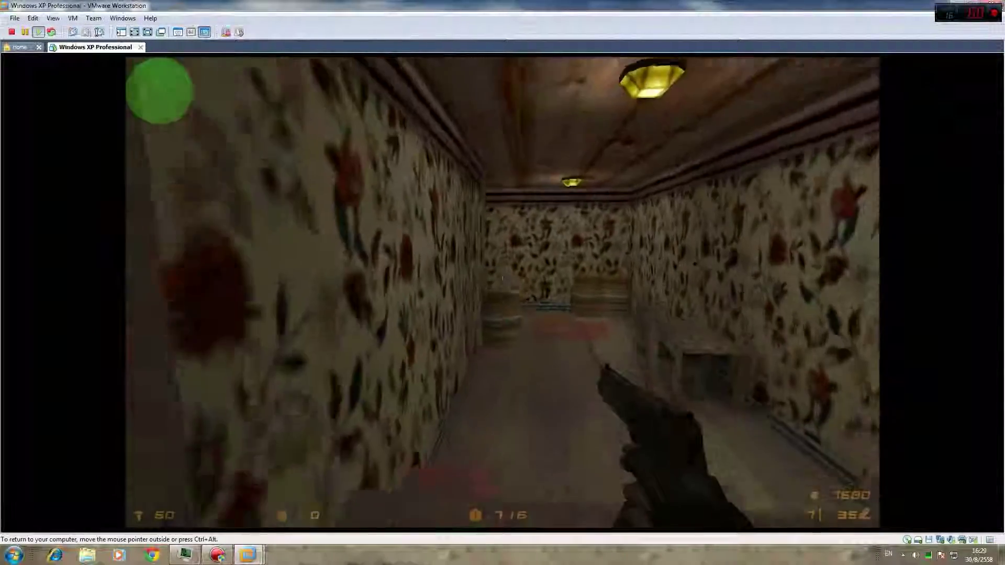
- Cross the floral-wallpapered room and climb the wooden stairs to the upper corridor
{"action": "key", "text": "w"}
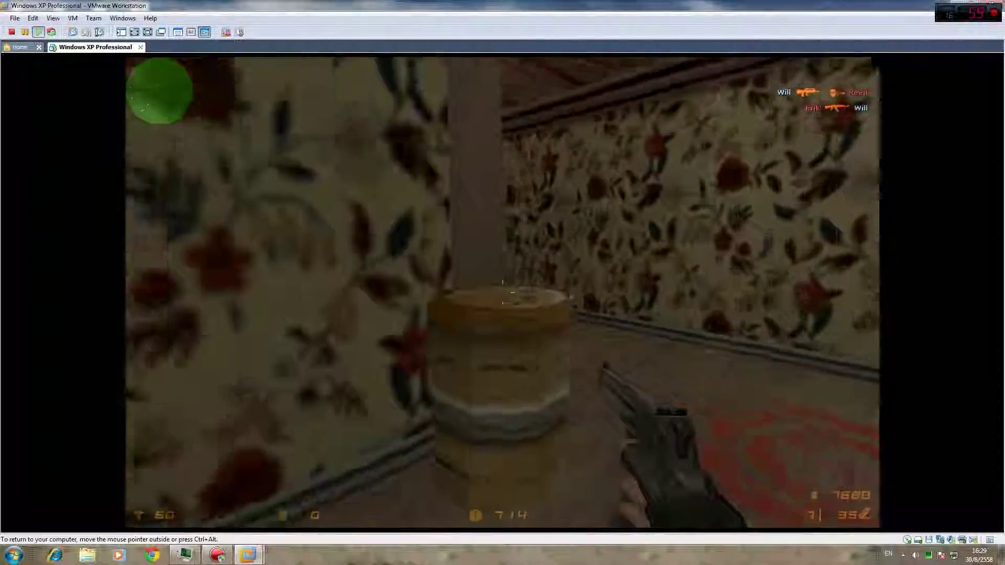
{"action": "key", "text": "w"}
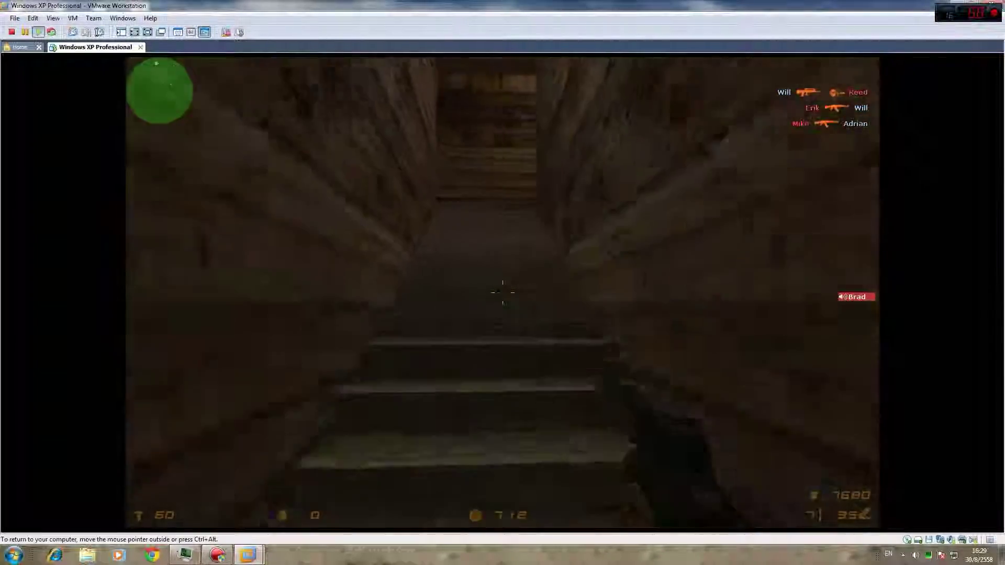
{"action": "key", "text": "w"}
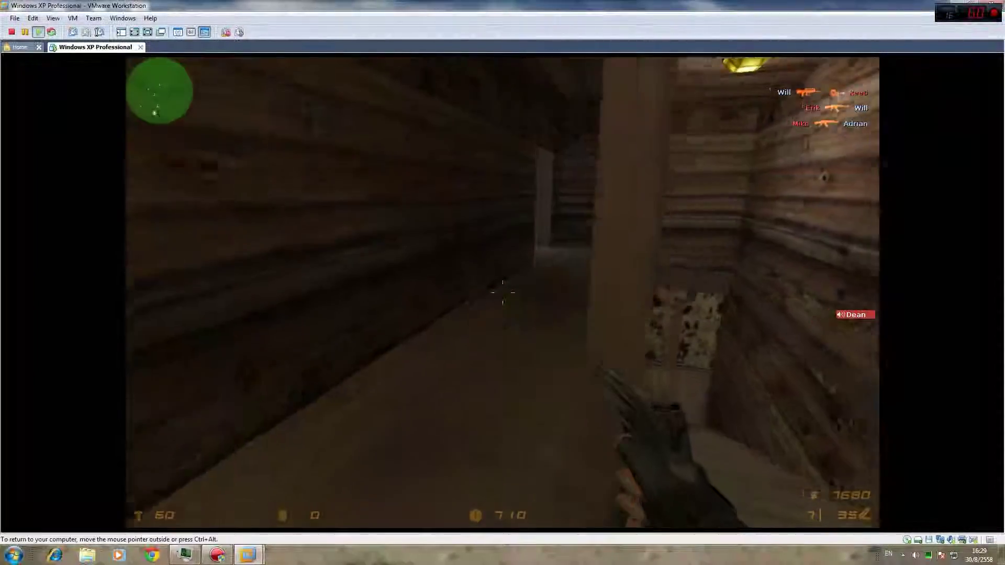
- Follow the upper corridor onto the balcony opposite the general store and fire the pistol at the enemies around the yard below
{"action": "key", "text": "w"}
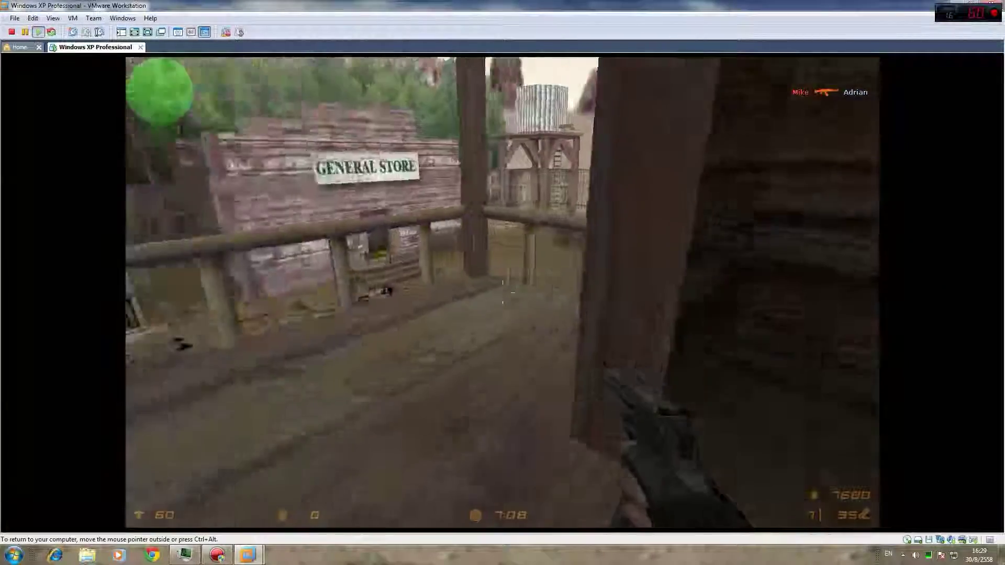
{"action": "key", "text": "w"}
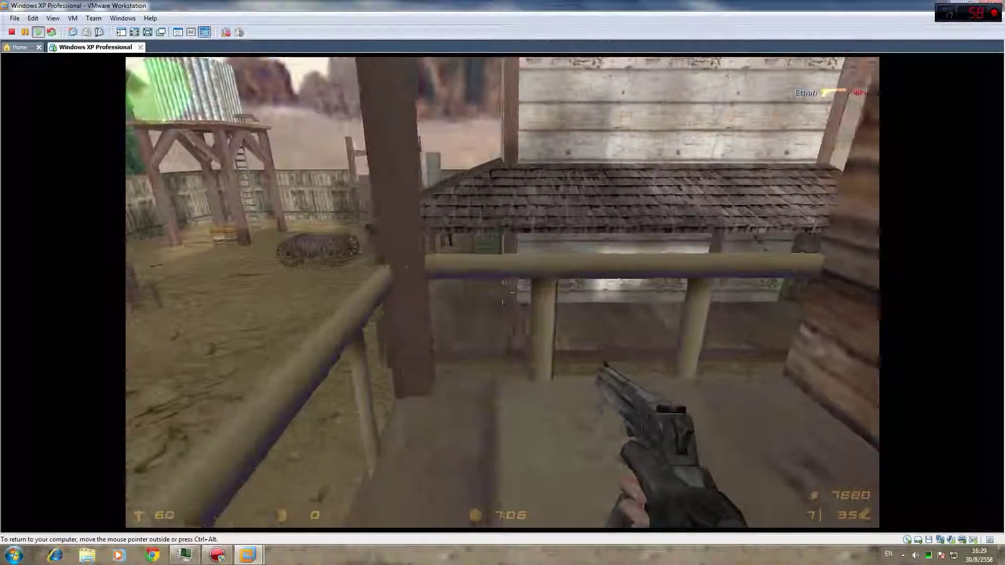
{"action": "left_click", "coordinate": [502, 292]}
{"action": "key", "text": "d"}
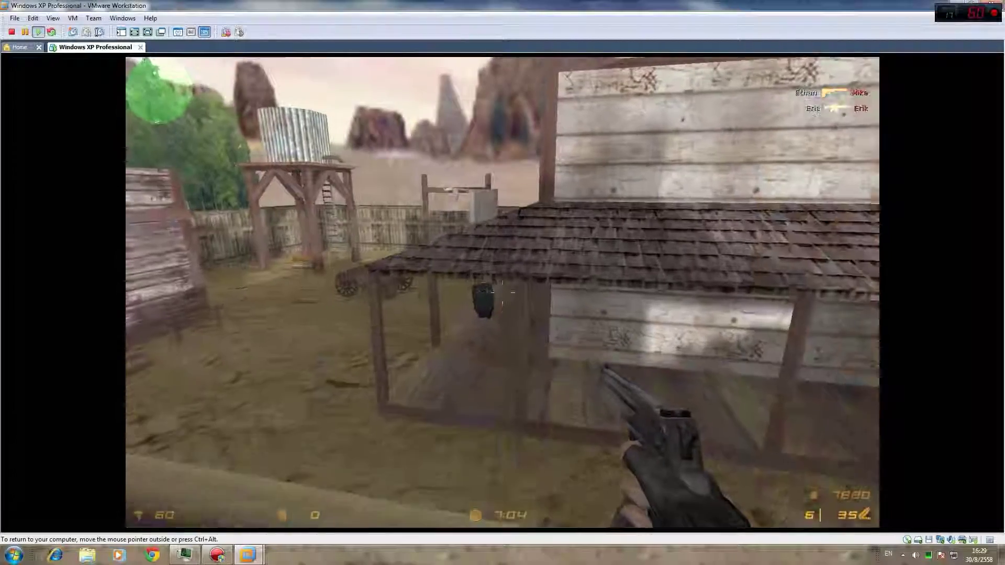
{"action": "left_click", "coordinate": [502, 292]}
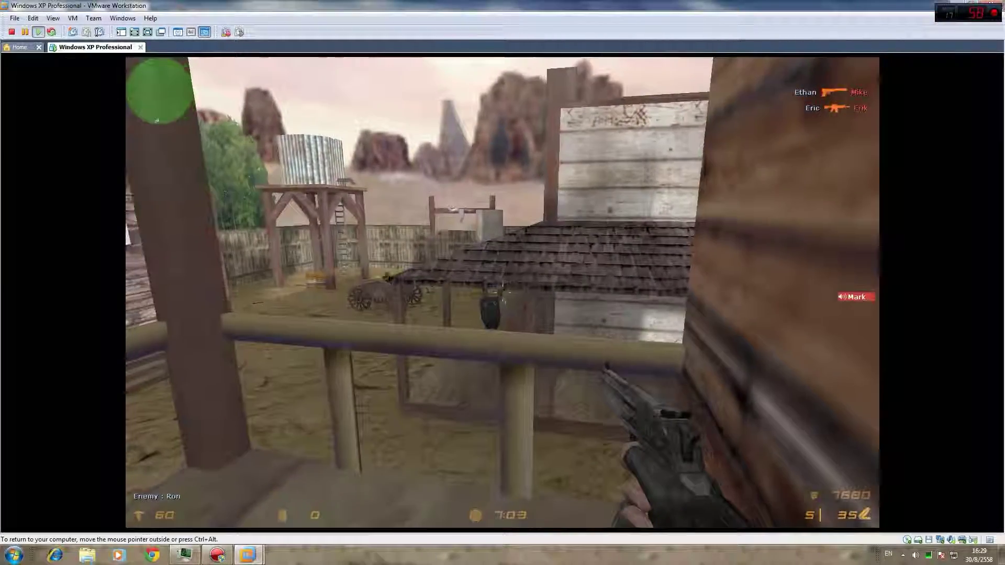
{"action": "left_click", "coordinate": [502, 293]}
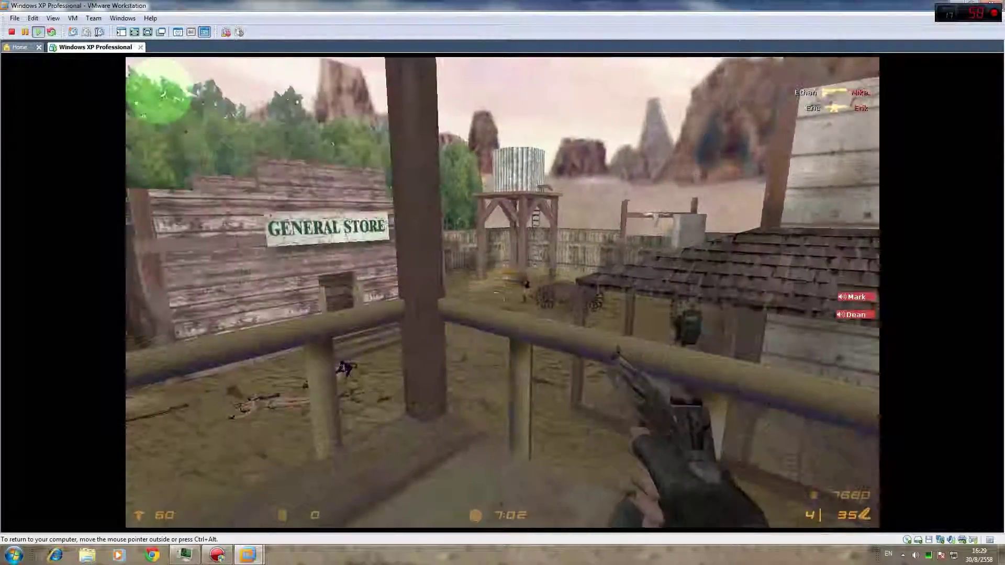
{"action": "left_click", "coordinate": [502, 293]}
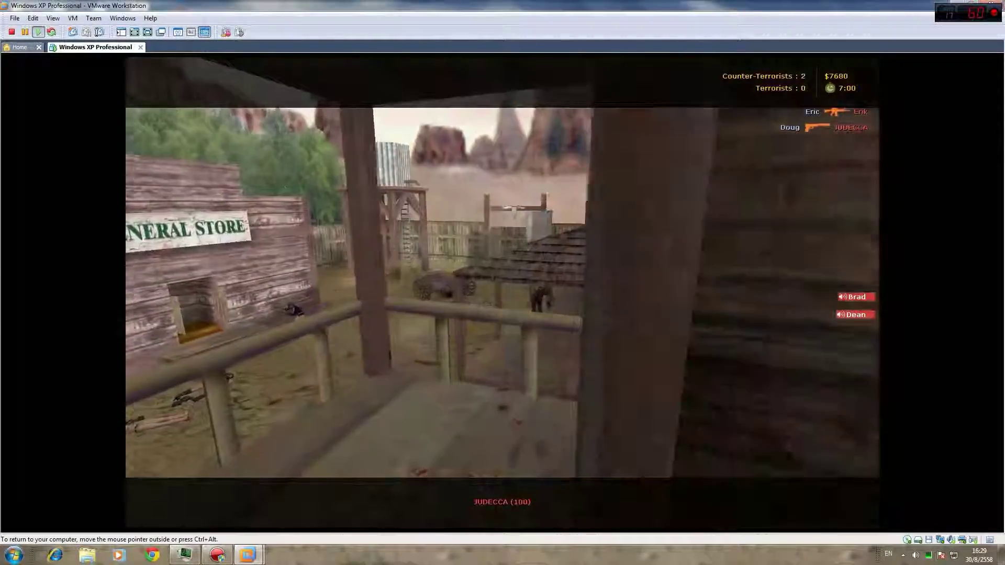
- End the lost round from spectator view with the local bot commands so that a new round starts
{"action": "key", "text": "h"}
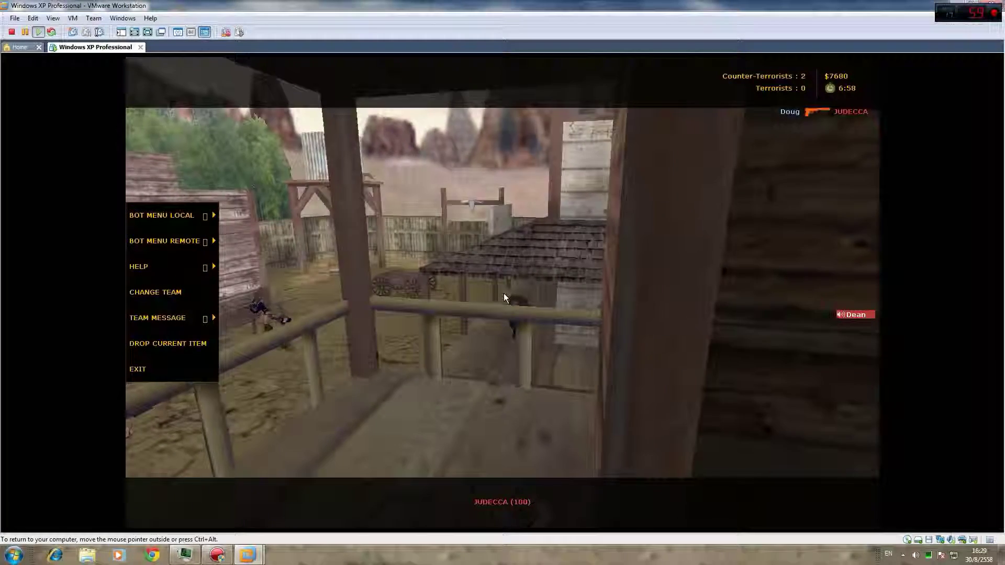
{"action": "mouse_move", "coordinate": [162, 215]}
{"action": "mouse_move", "coordinate": [255, 209]}
{"action": "left_click", "coordinate": [314, 214]}
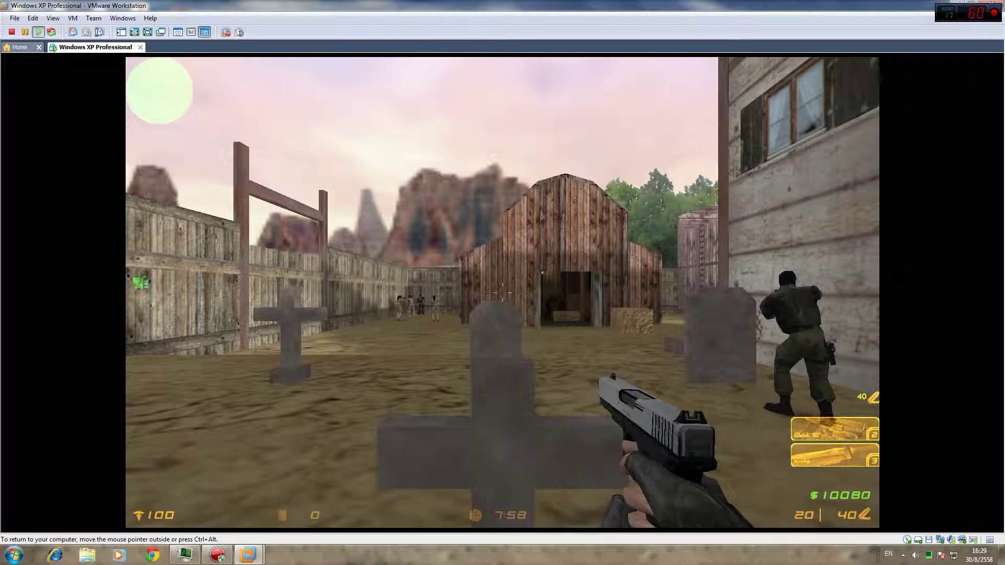
- Buy the AWP sniper rifle from the rifles category and fill its reserve ammunition to 30 rounds
{"action": "key", "text": "b"}
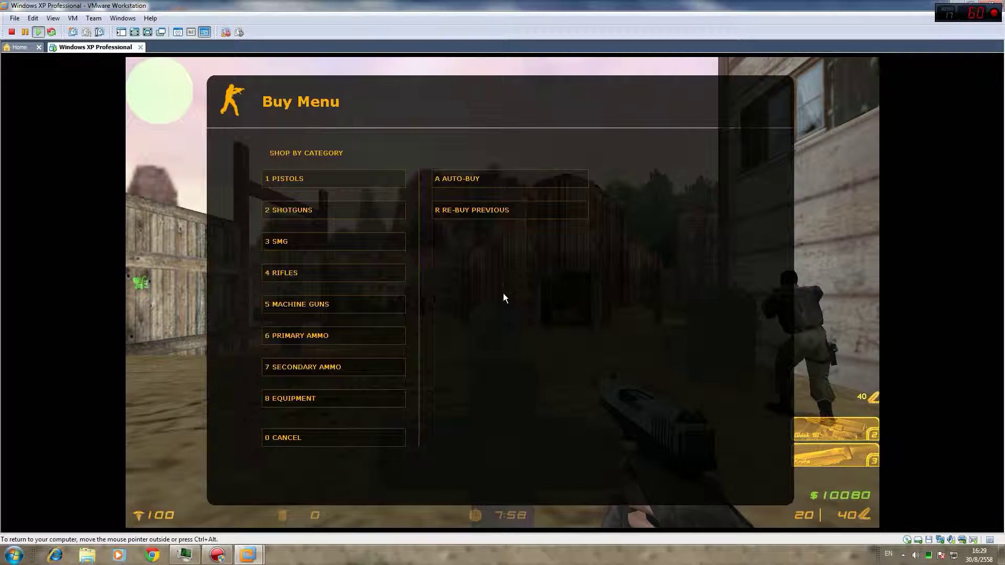
{"action": "left_click", "coordinate": [340, 272]}
{"action": "left_click", "coordinate": [315, 310]}
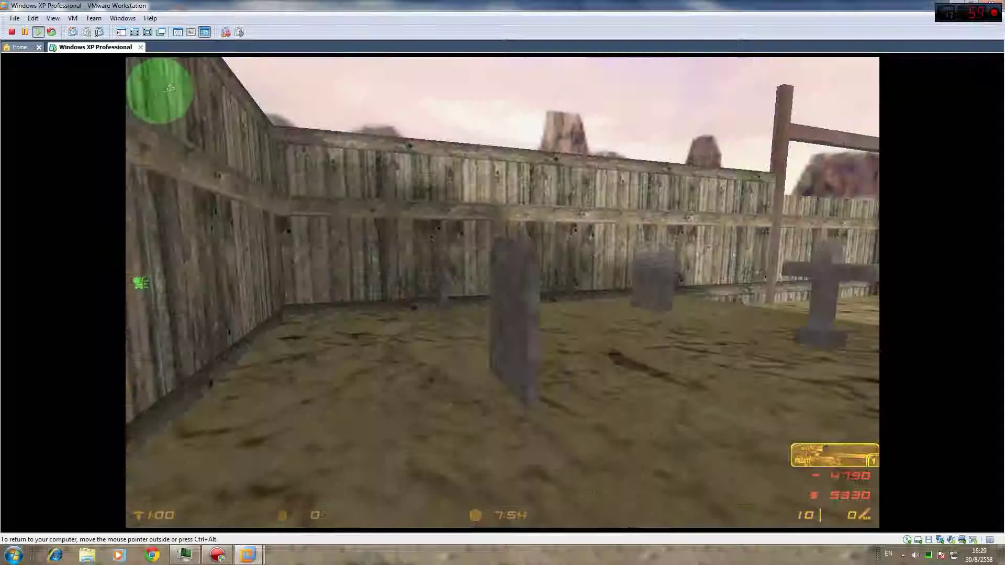
{"action": "key", "text": "period"}
{"action": "key", "text": "comma"}
{"action": "key", "text": "period"}
{"action": "key", "text": "comma"}
{"action": "key", "text": "period"}
{"action": "key", "text": "comma"}
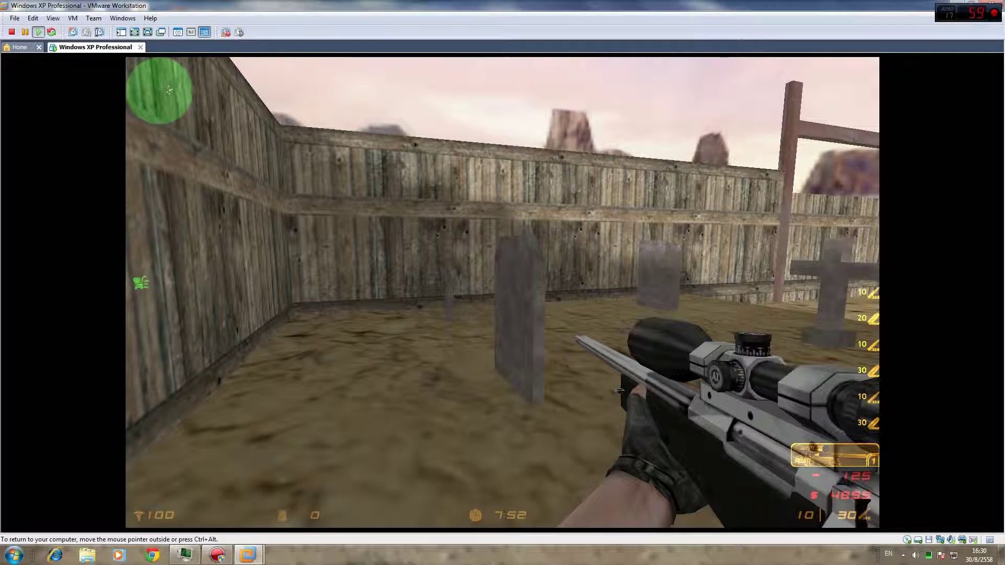
- Run from the graveyard past the barn and hay bales to the ladder on the grey wooden building
{"action": "key", "text": "w"}
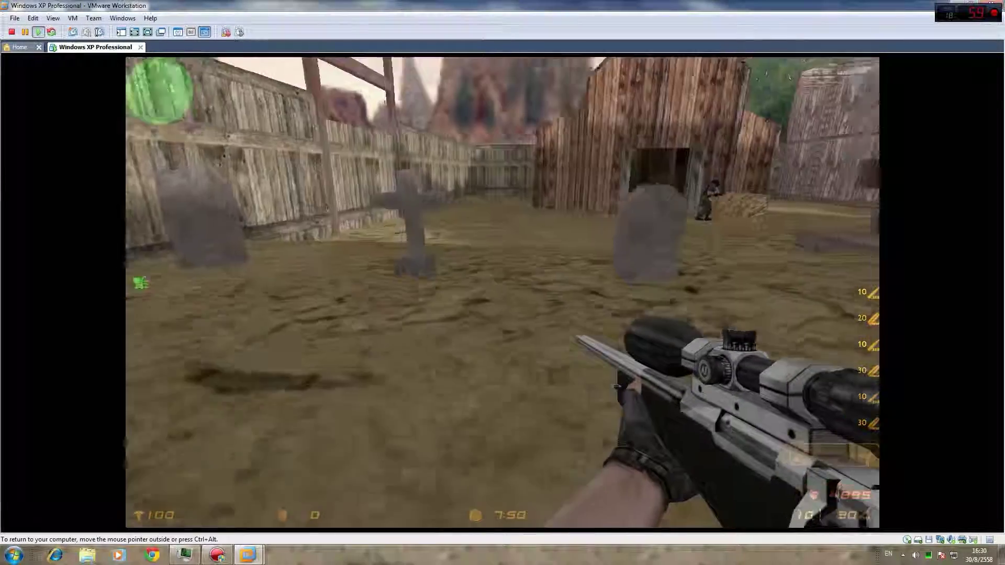
{"action": "key", "text": "w"}
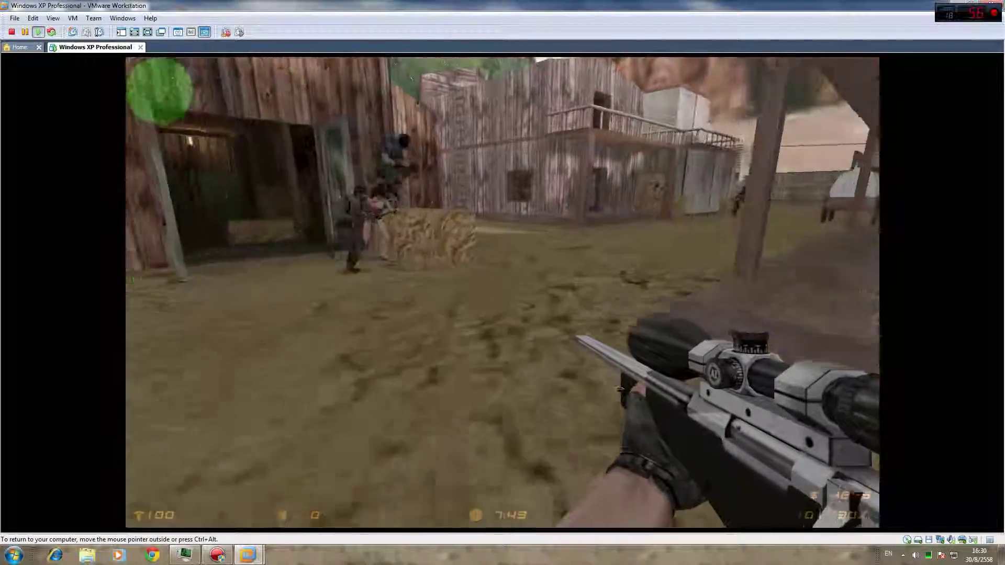
{"action": "key", "text": "w"}
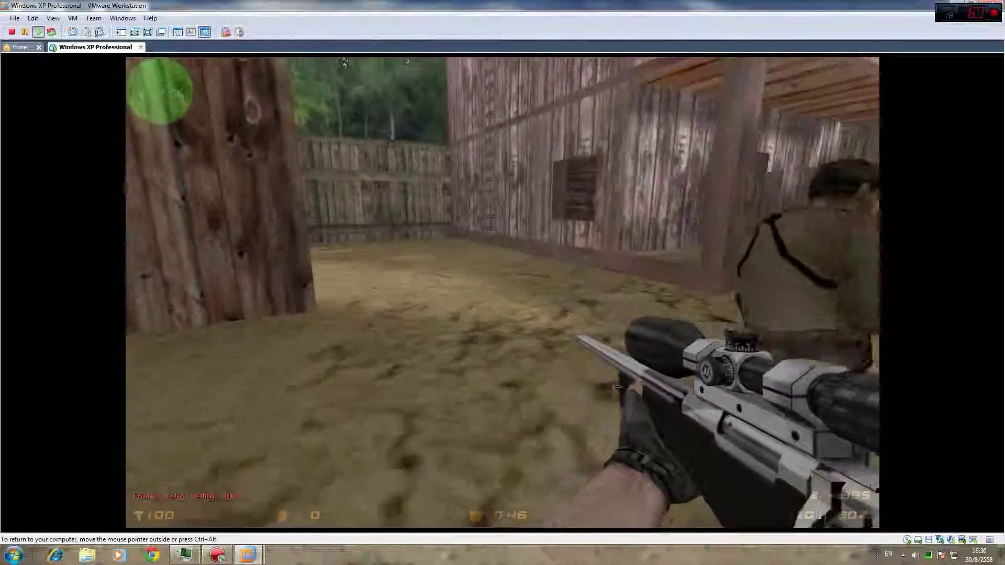
{"action": "key", "text": "w"}
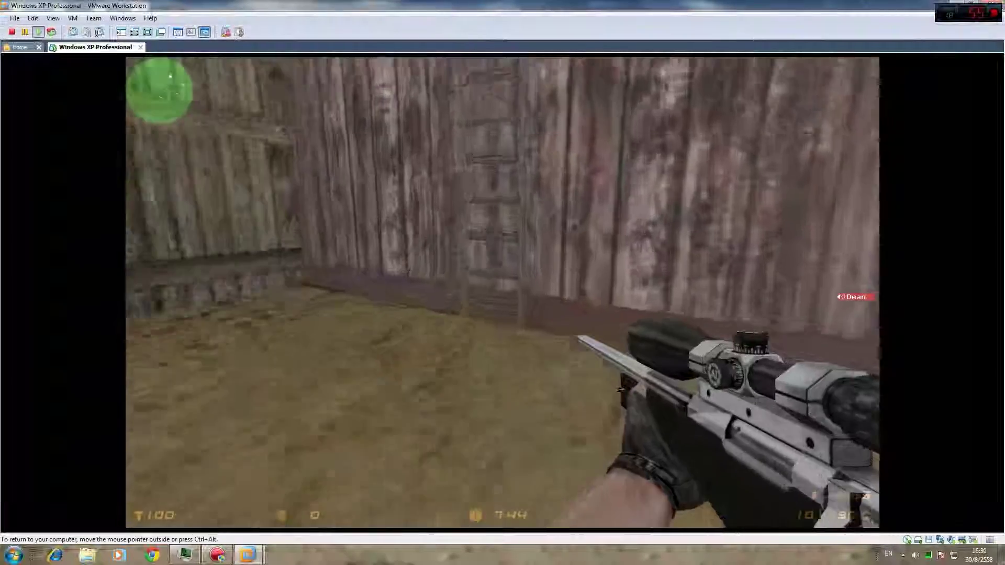
- Climb the ladder, cross the rooftops and snipe the enemy standing on the roof above Ye Olde Bombsite
{"action": "key", "text": "w"}
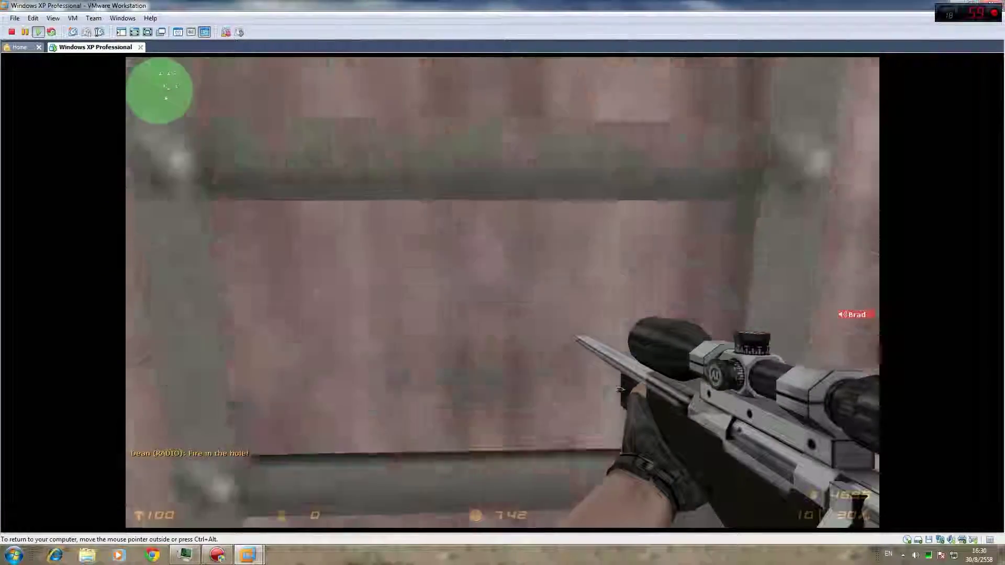
{"action": "key", "text": "w"}
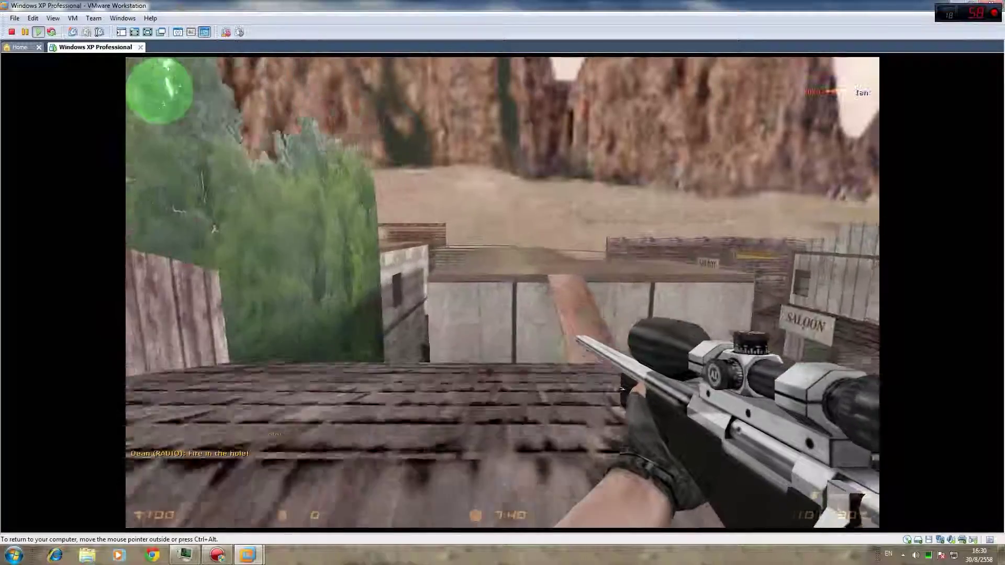
{"action": "key", "text": "w"}
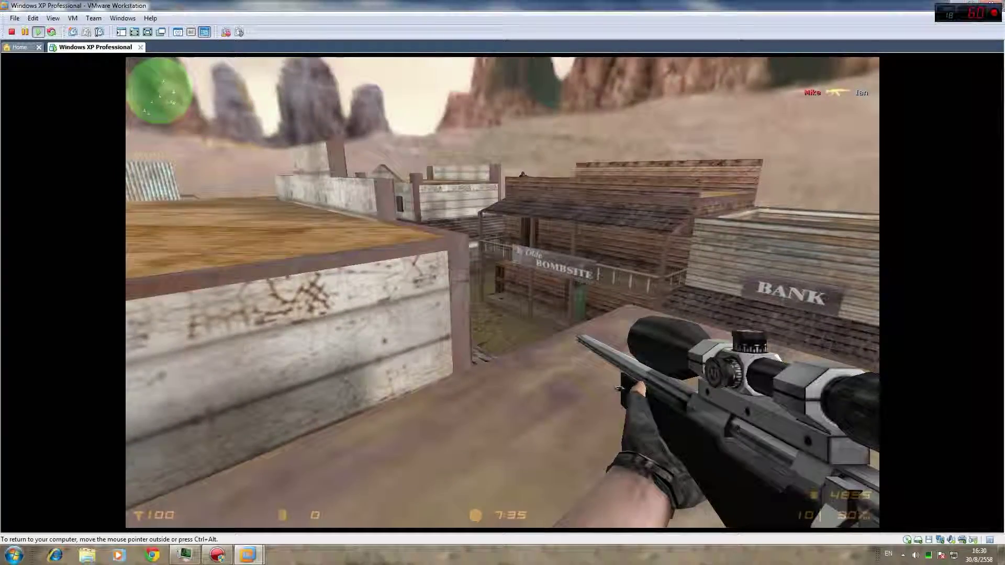
{"action": "right_click", "coordinate": [503, 292]}
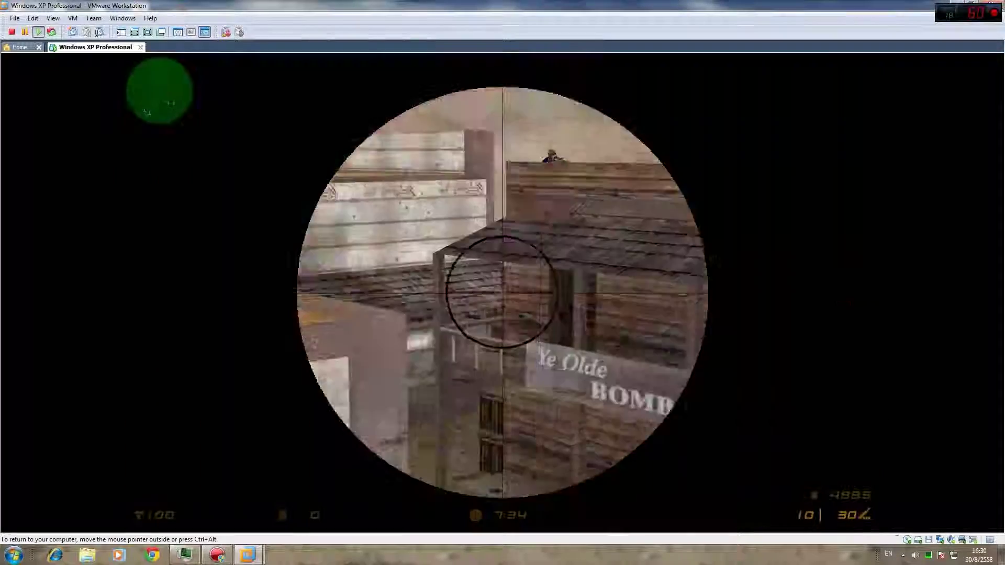
{"action": "left_click", "coordinate": [503, 292]}
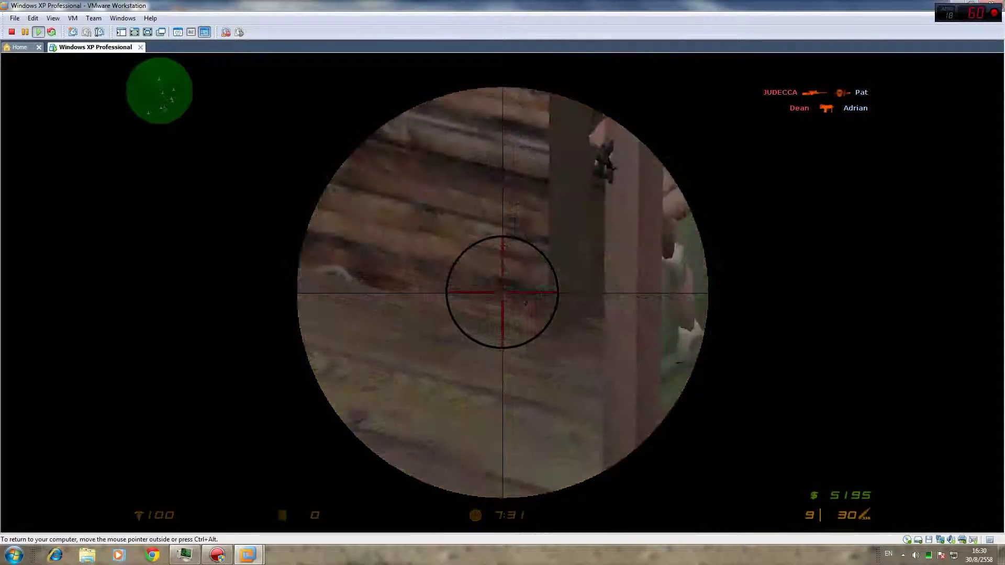
- Snipe the enemies gathered near the far fence beyond the hotel sign with scoped shots from the rooftop
{"action": "right_click", "coordinate": [502, 292]}
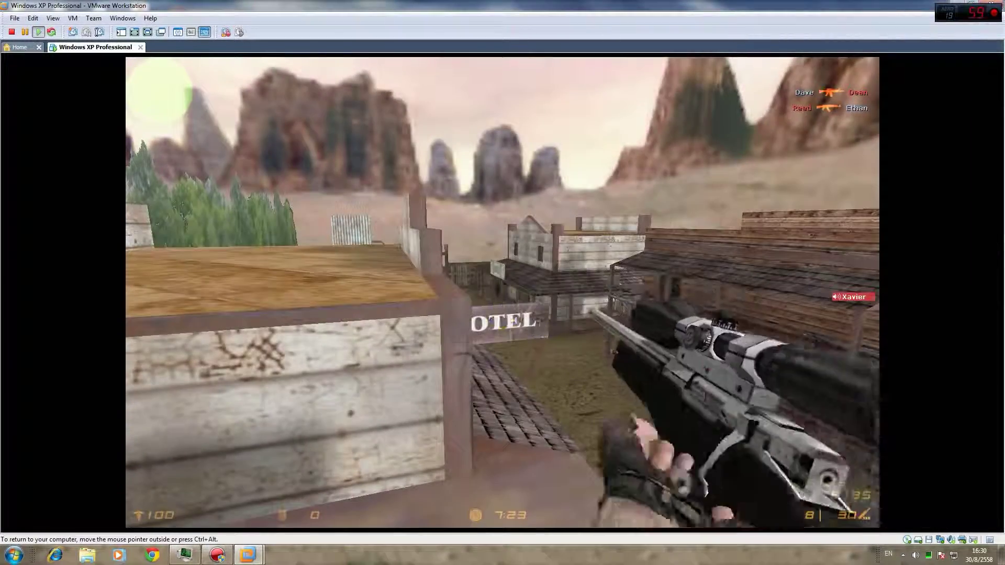
{"action": "right_click", "coordinate": [502, 292]}
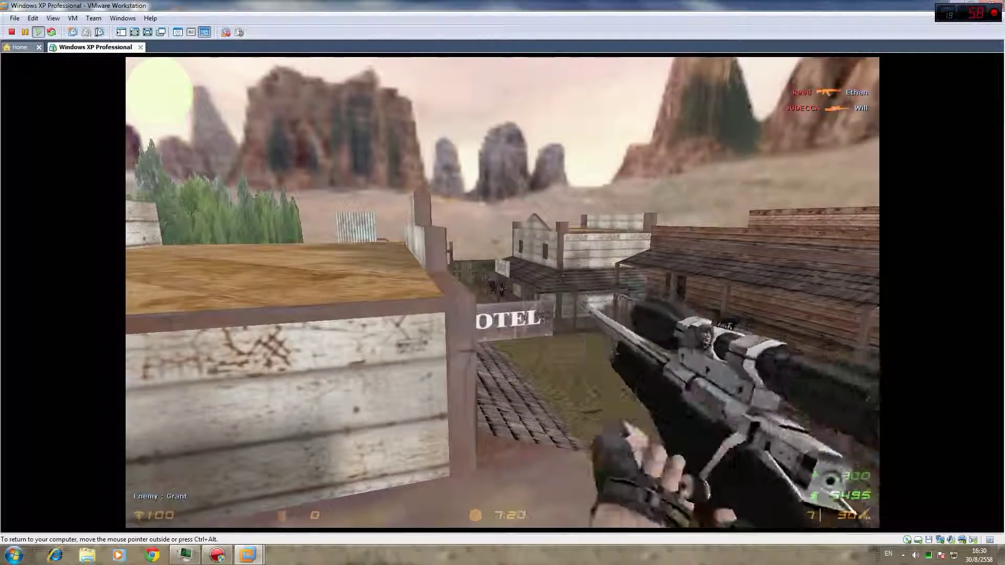
{"action": "right_click", "coordinate": [503, 292]}
{"action": "left_click", "coordinate": [502, 292]}
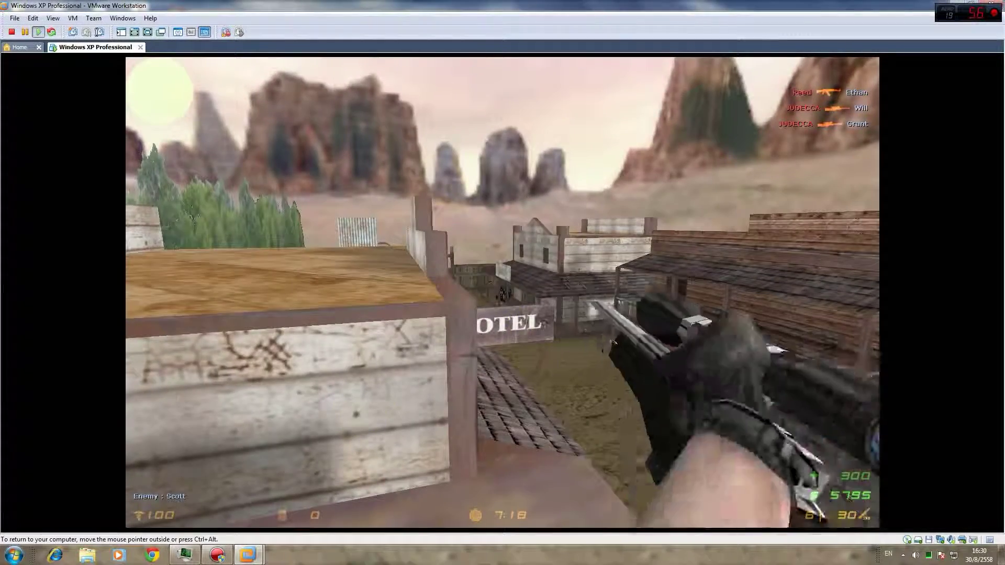
{"action": "right_click", "coordinate": [503, 292]}
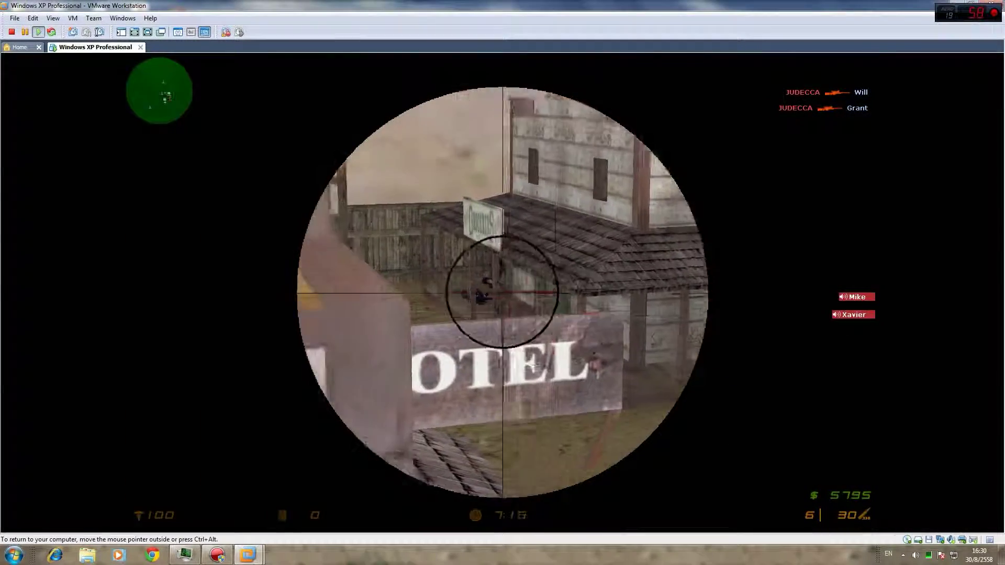
{"action": "left_click", "coordinate": [503, 292]}
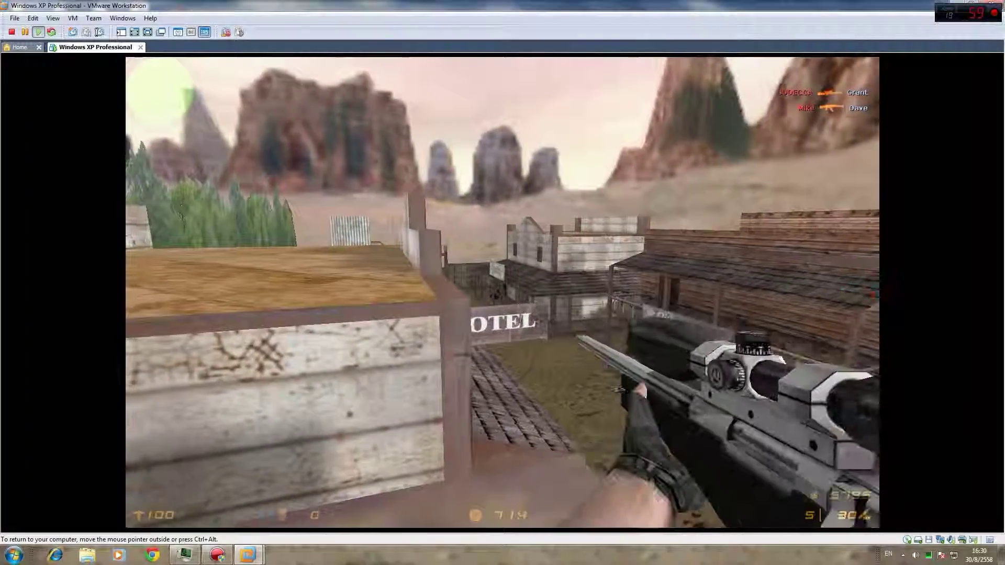
{"action": "right_click", "coordinate": [503, 293]}
{"action": "left_click", "coordinate": [502, 292]}
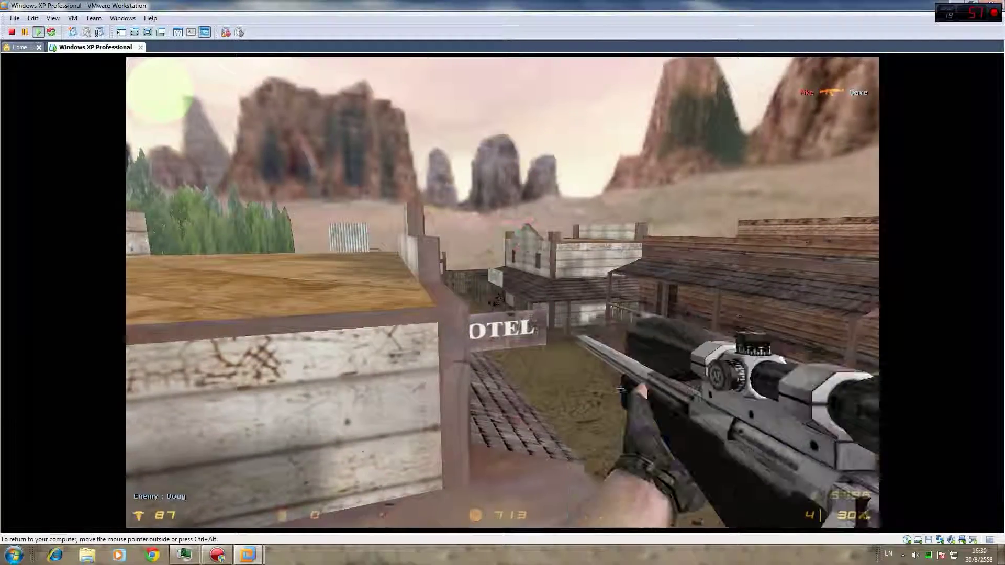
{"action": "right_click", "coordinate": [503, 292]}
{"action": "left_click", "coordinate": [502, 292]}
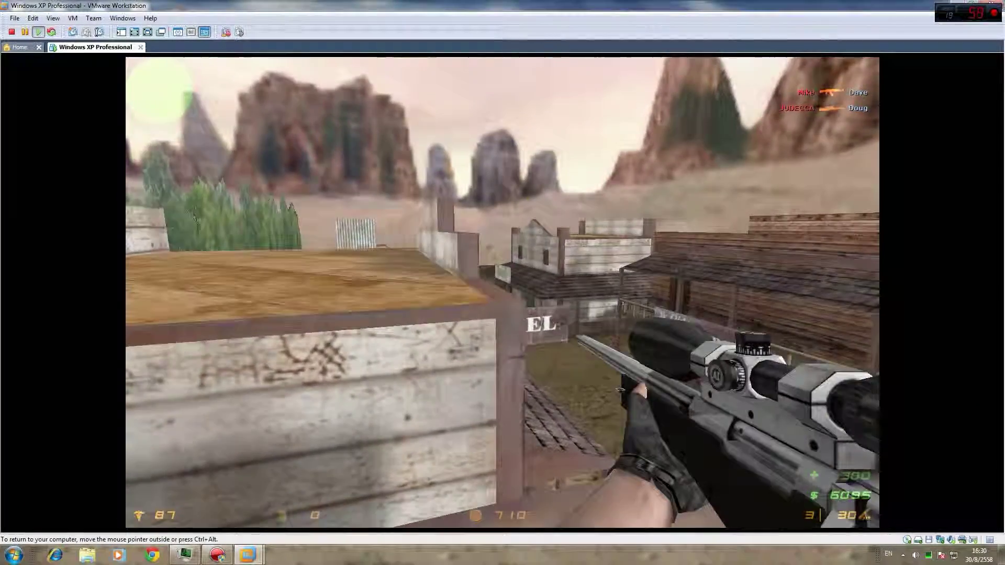
{"action": "right_click", "coordinate": [503, 292]}
{"action": "left_click", "coordinate": [502, 292]}
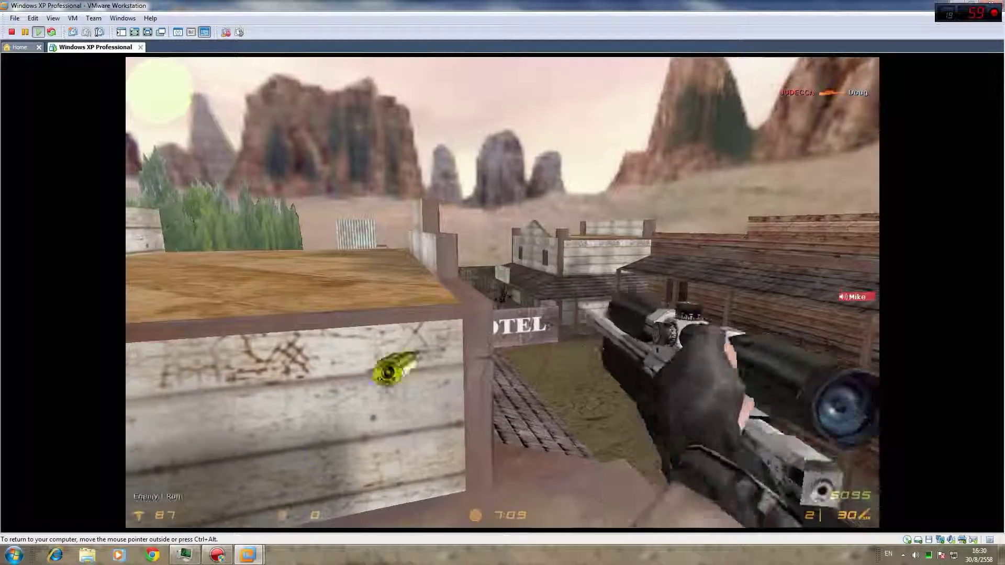
{"action": "right_click", "coordinate": [502, 292]}
{"action": "left_click", "coordinate": [503, 292]}
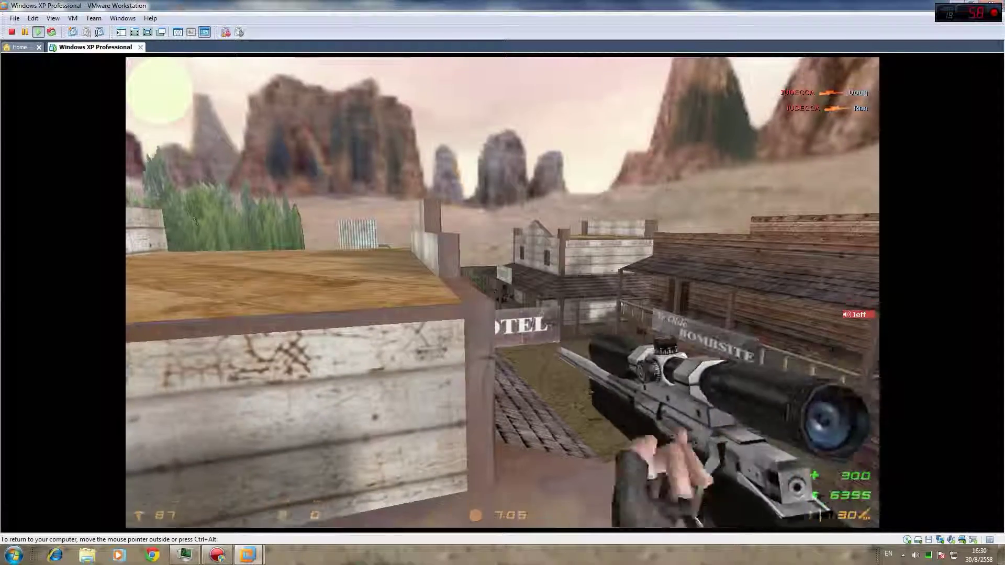
{"action": "right_click", "coordinate": [503, 293]}
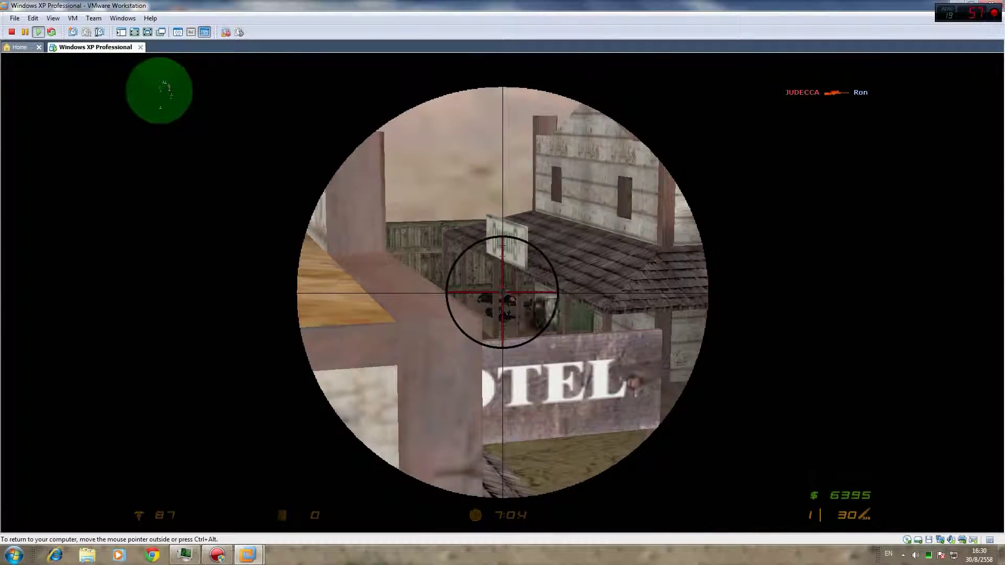
{"action": "left_click", "coordinate": [503, 292]}
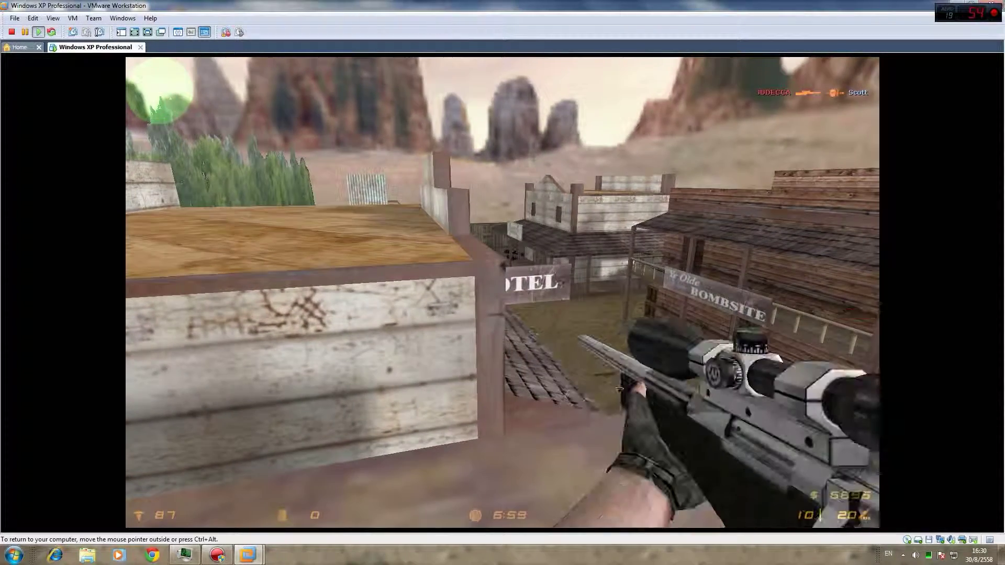
{"action": "right_click", "coordinate": [503, 292]}
{"action": "right_click", "coordinate": [503, 293]}
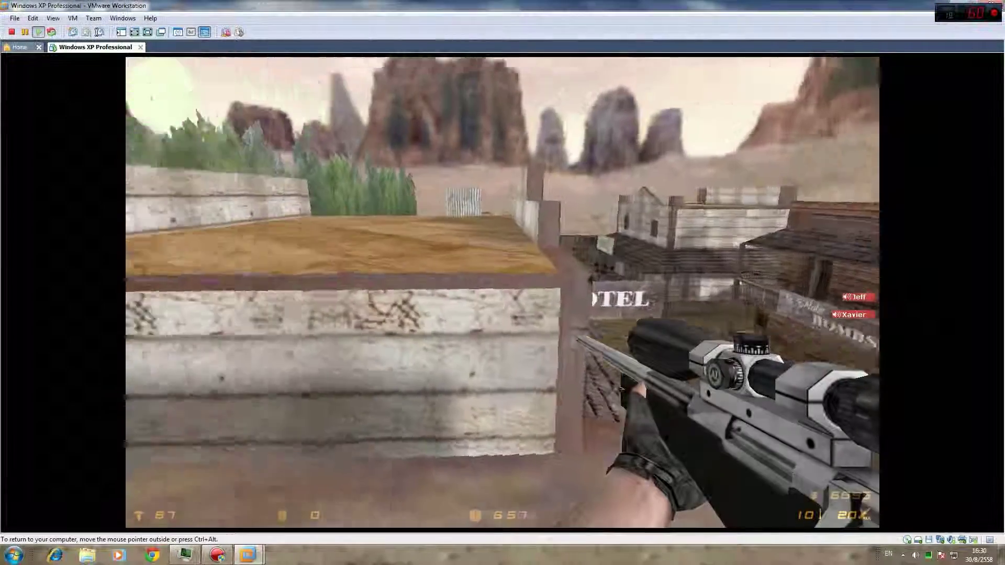
- Jump onto the adjoining brown roof and cross it to the street-side edge by the hotel sign, facing Ye Olde Bombsite
{"action": "key", "text": "w"}
{"action": "key", "text": "space"}
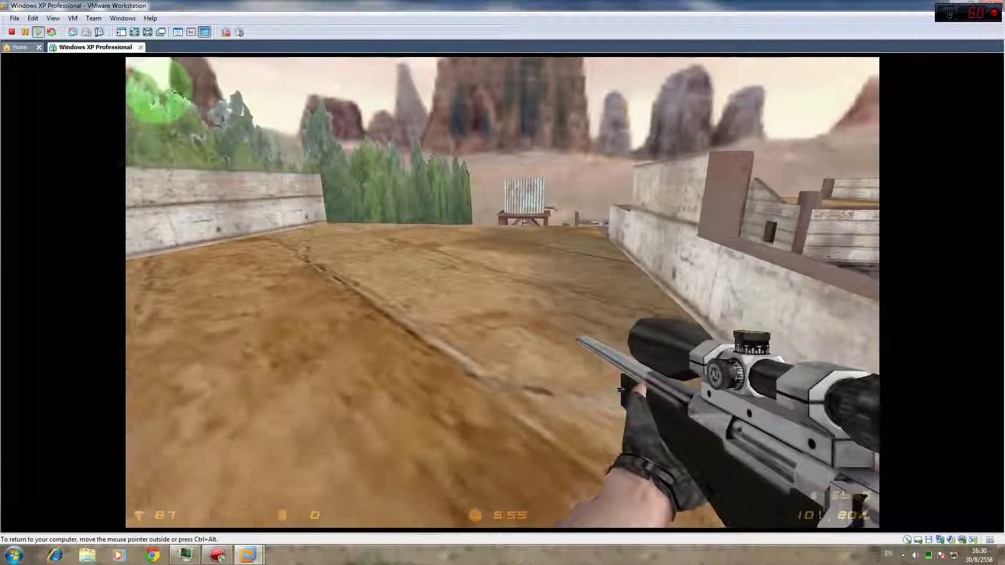
{"action": "key", "text": "w"}
{"action": "key", "text": "w"}
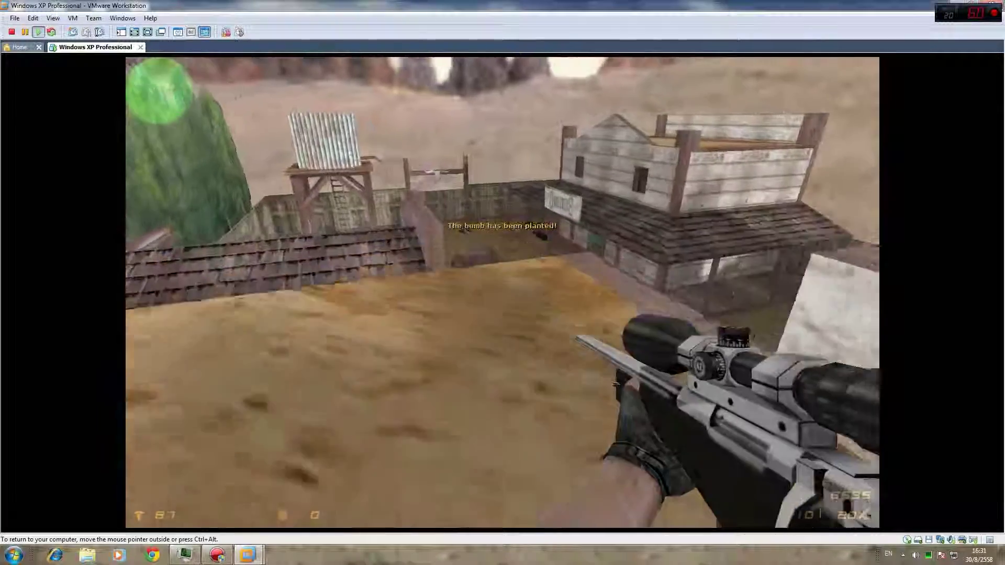
{"action": "key", "text": "w"}
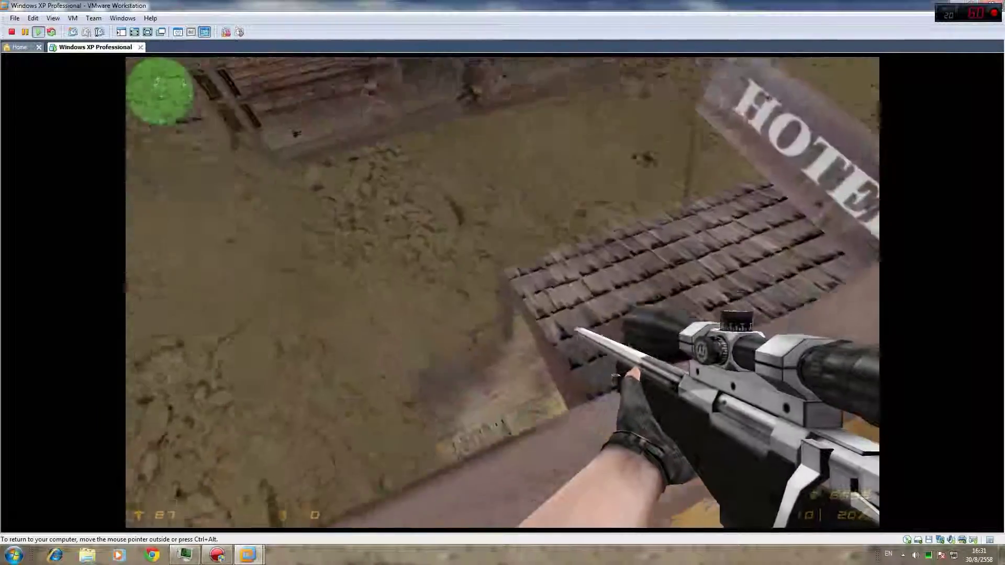
- Move off the brown roof's street-side edge and cross the tan rooftop beside the white parapet until the round ends
{"action": "key", "text": "w"}
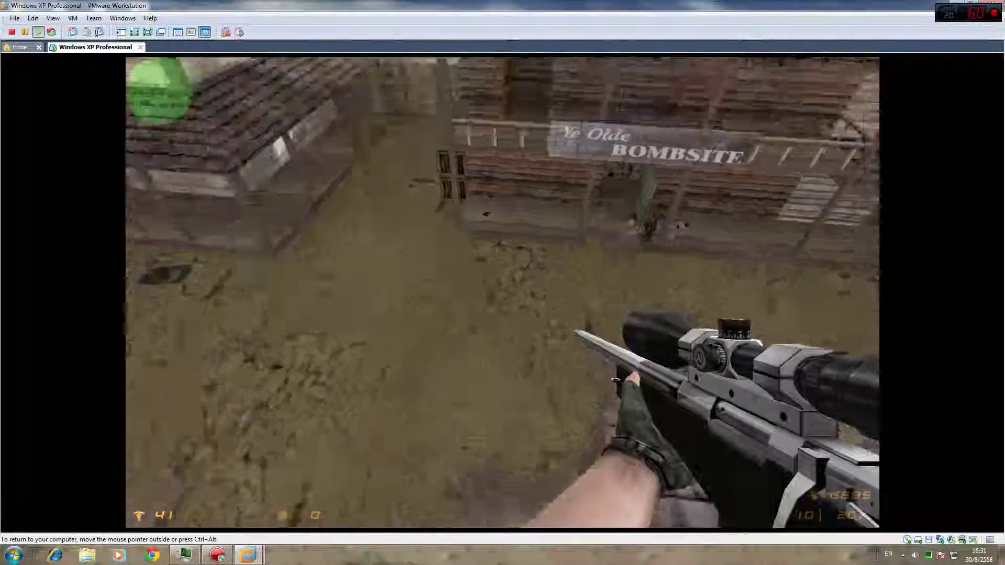
{"action": "key", "text": "w"}
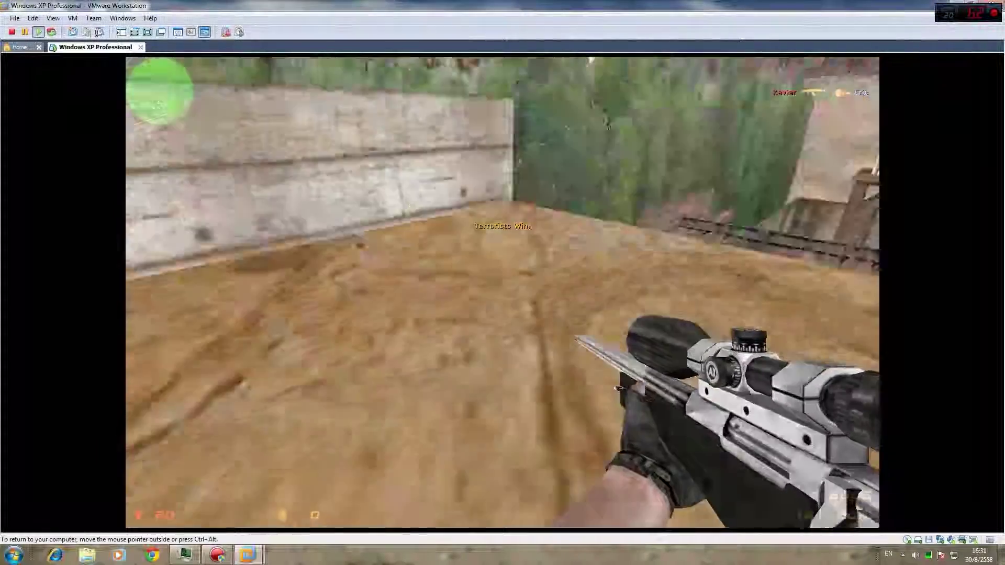
{"action": "key", "text": "w"}
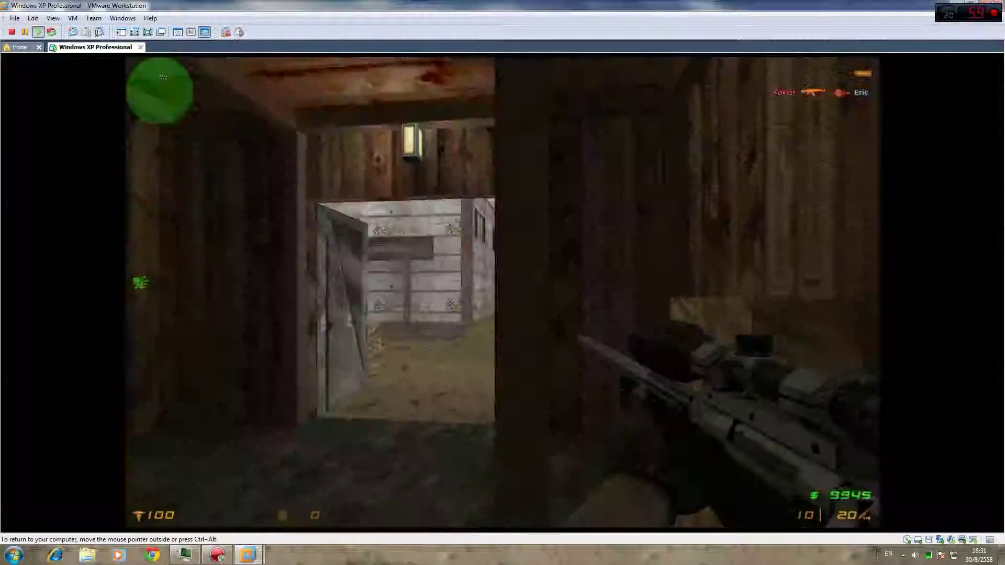
- Buy sniper rifle ammunition and Kevlar with a helmet inside the dark barn at the start of the new round
{"action": "key", "text": "w"}
{"action": "key", "text": "w"}
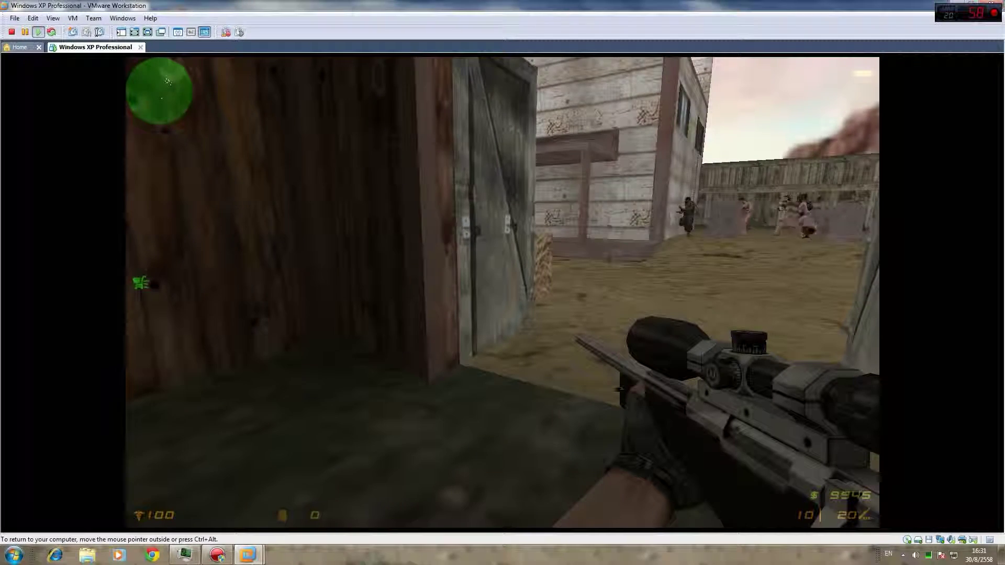
{"action": "key", "text": "comma"}
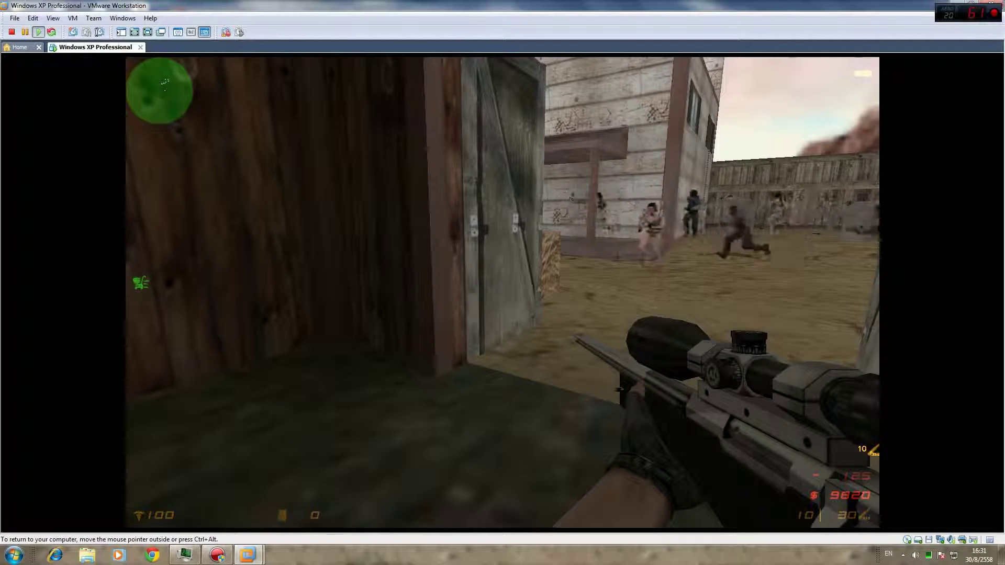
{"action": "key", "text": "b"}
{"action": "key", "text": "8"}
{"action": "left_click", "coordinate": [307, 200]}
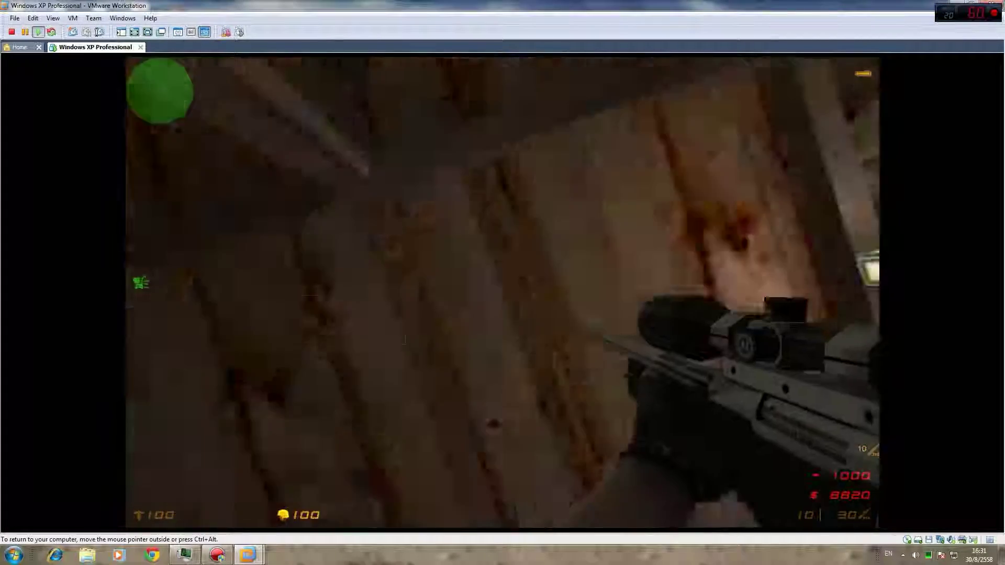
- Leave the barn and run past the white building and along the street to the ladder on the grey wooden building
{"action": "key", "text": "w"}
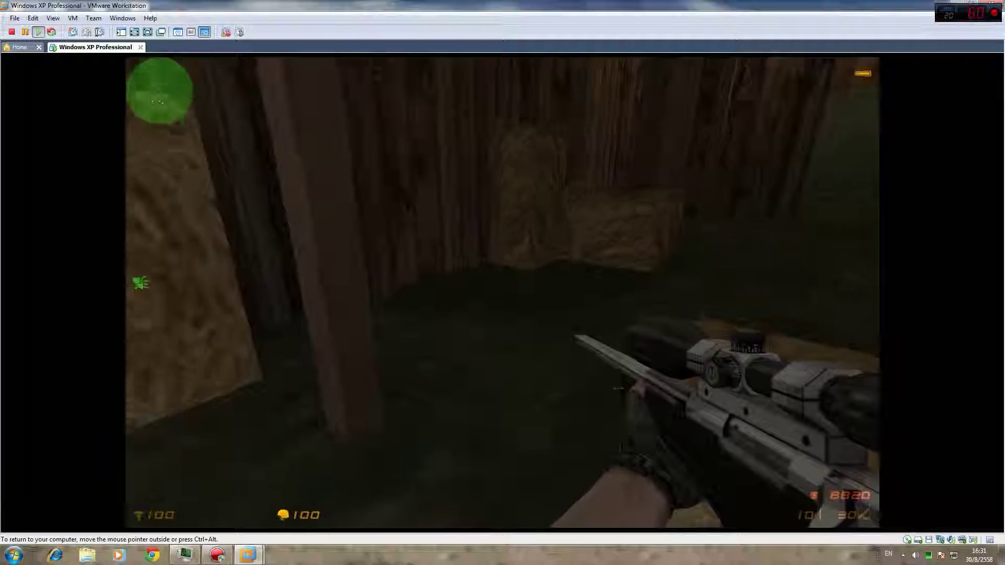
{"action": "key", "text": "w"}
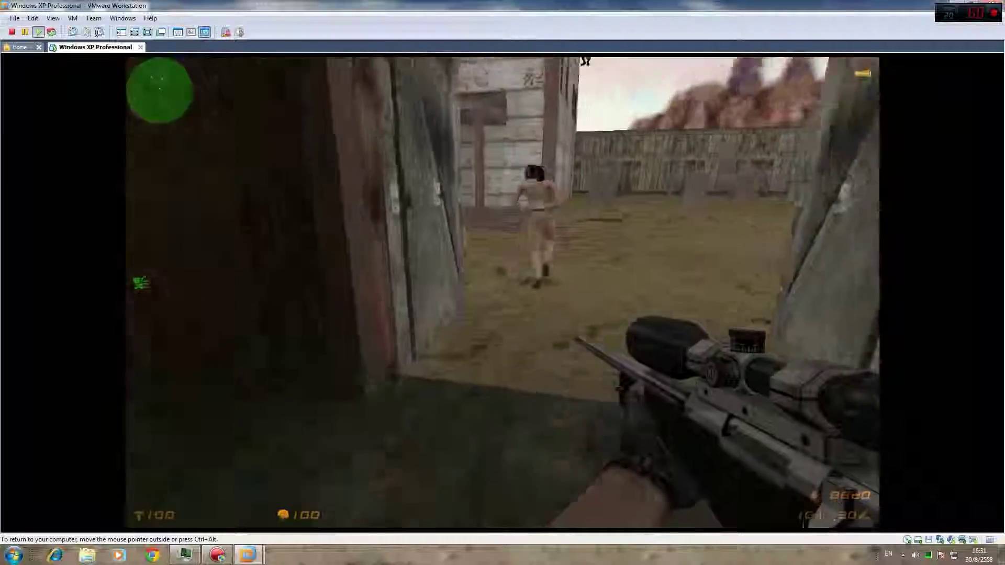
{"action": "key", "text": "w"}
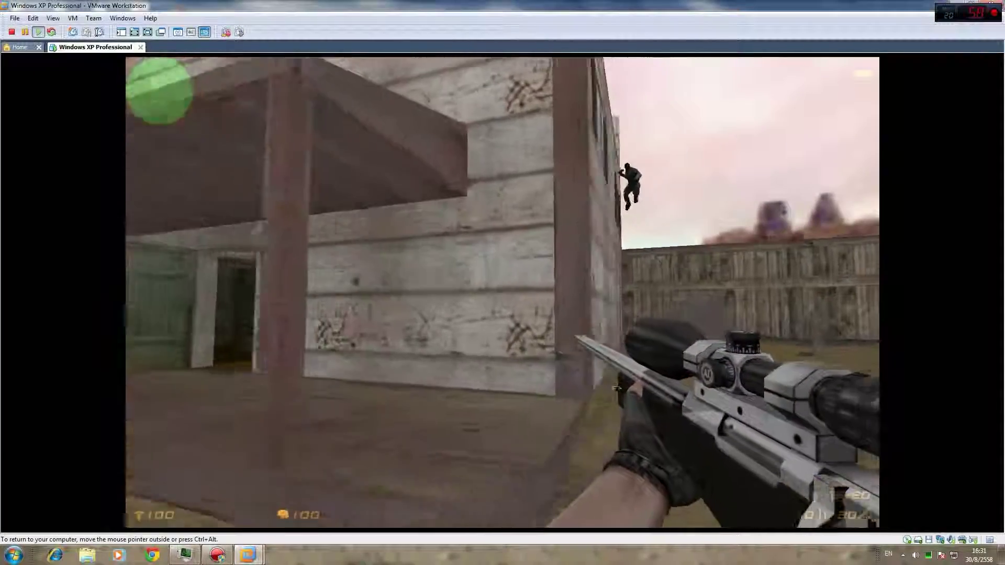
{"action": "key", "text": "w"}
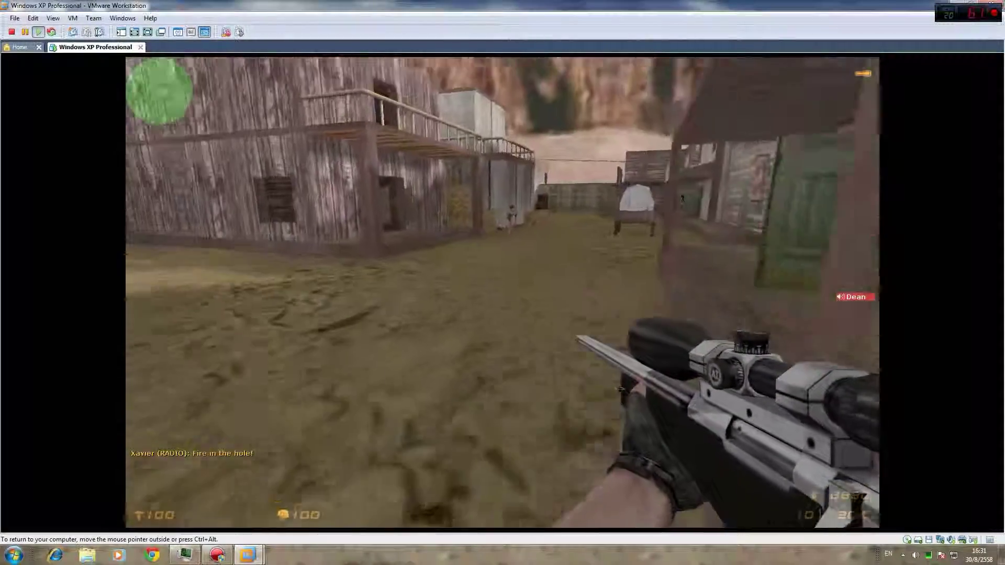
{"action": "key", "text": "w"}
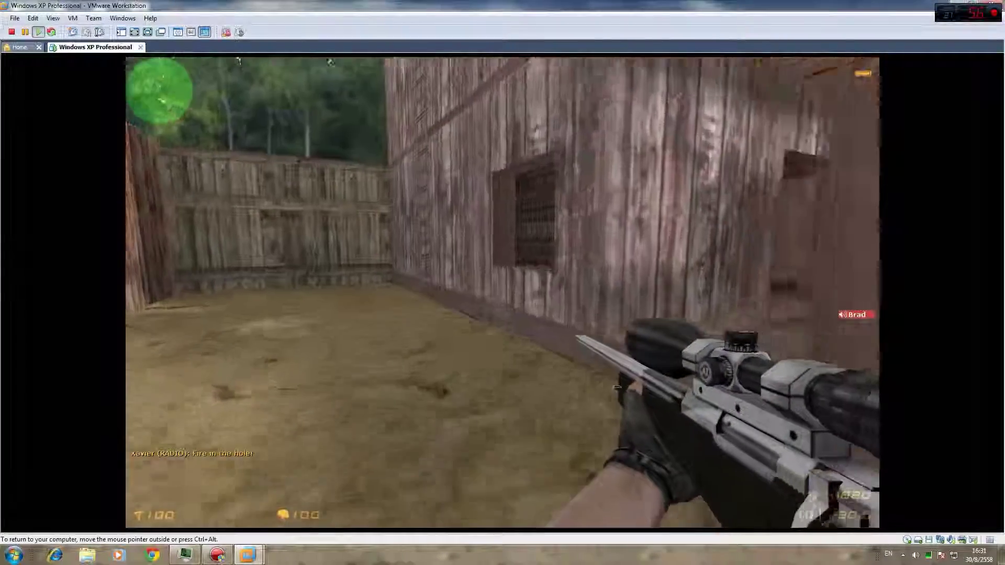
{"action": "key", "text": "w"}
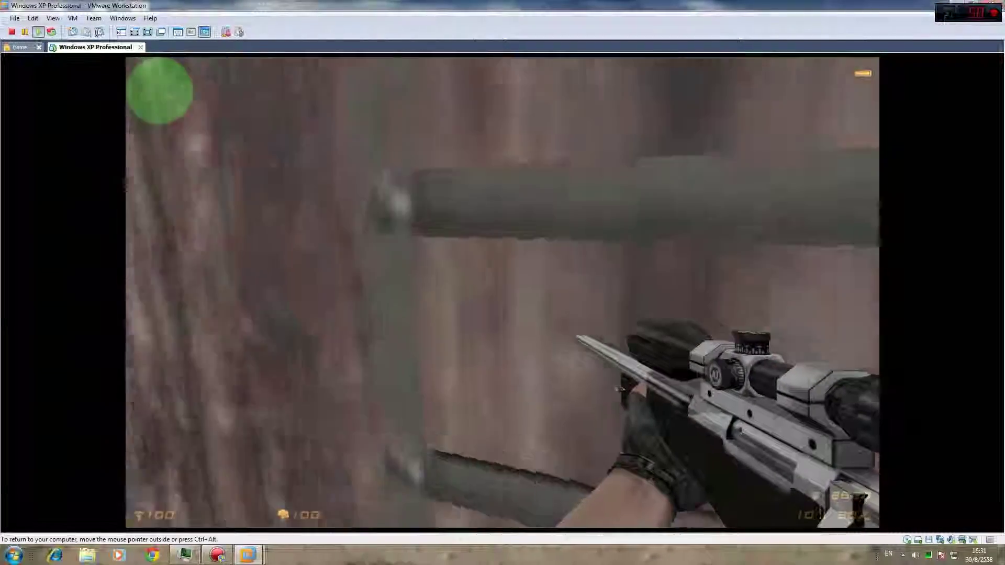
- Climb the ladder and cross the shingled roof to the brown roof overlooking the Bank, Sheriff and Ye Olde Bombsite
{"action": "key", "text": "w"}
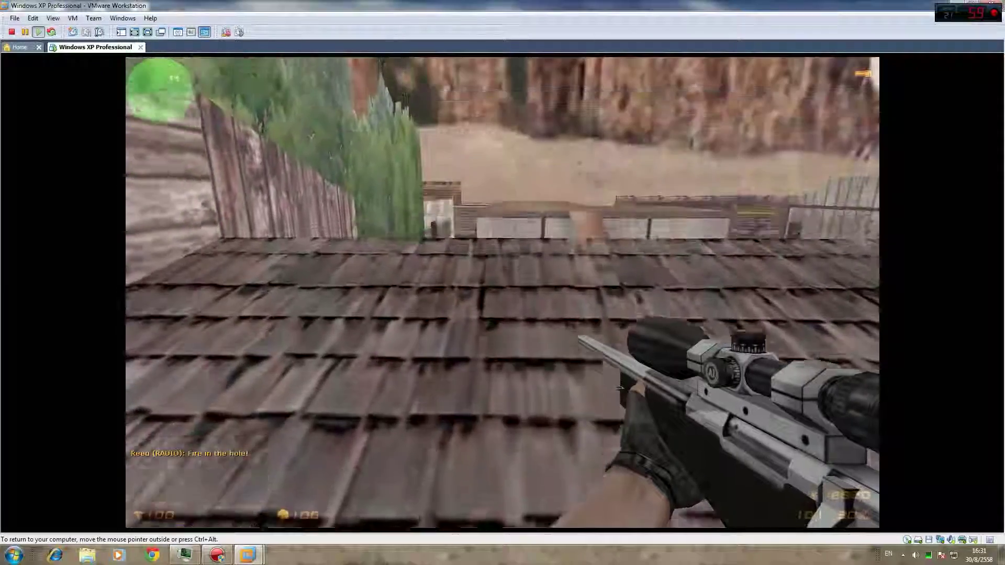
{"action": "key", "text": "w"}
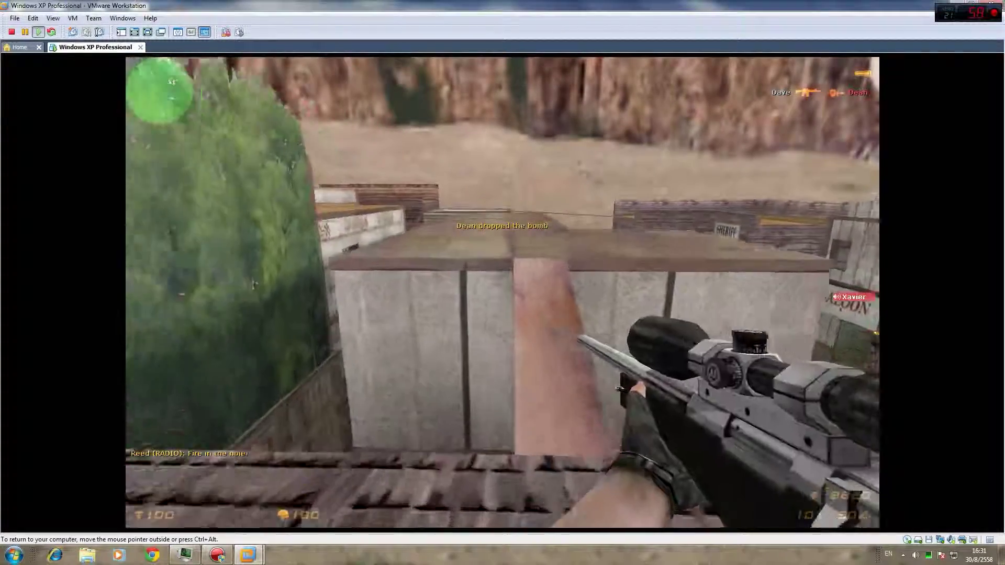
{"action": "key", "text": "w"}
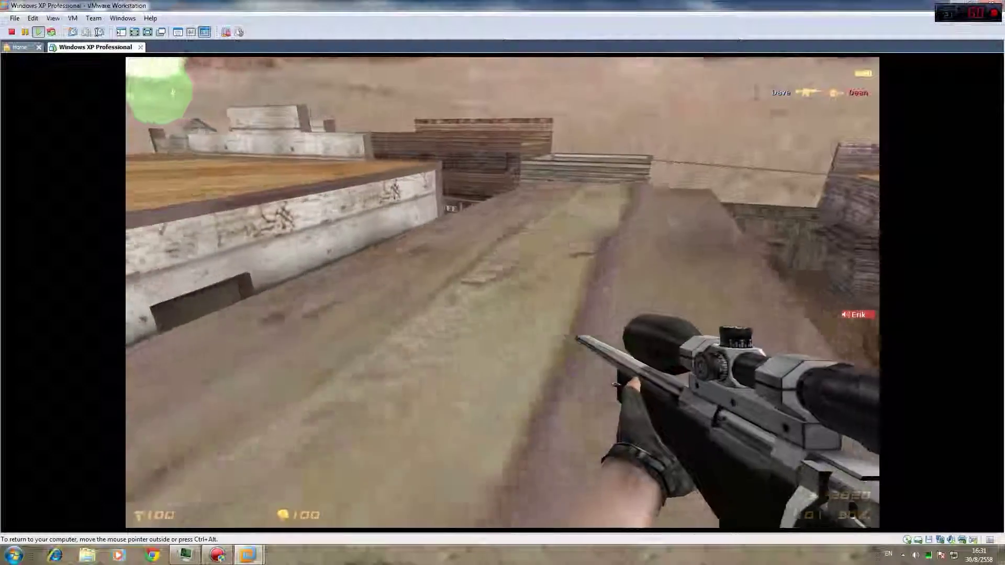
{"action": "key", "text": "w"}
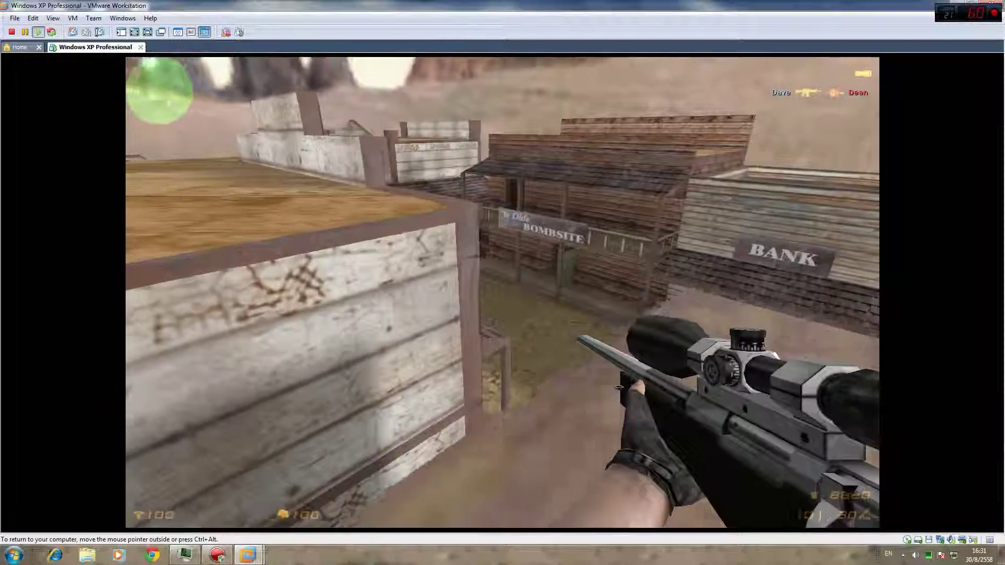
{"action": "key", "text": "w"}
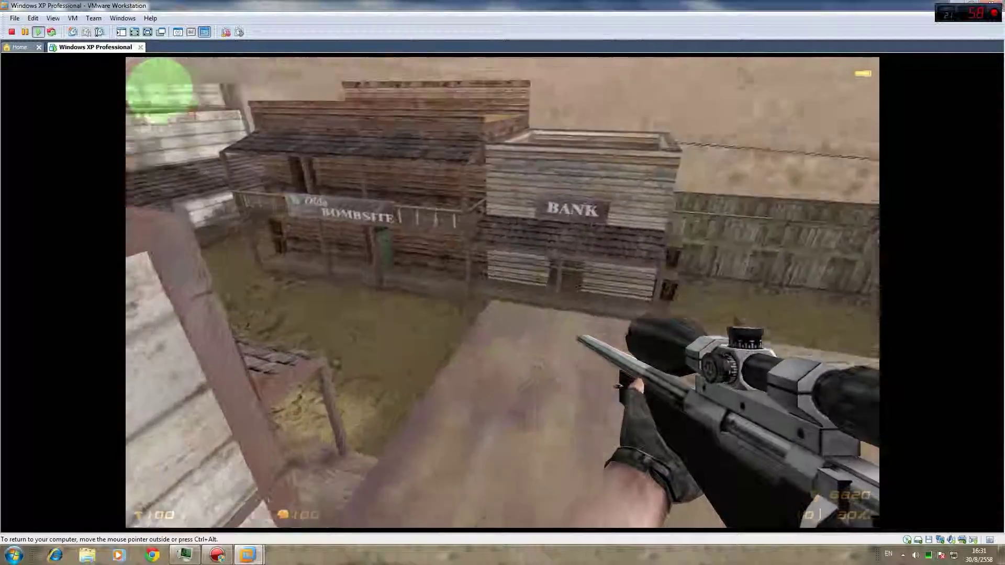
{"action": "key", "text": "w"}
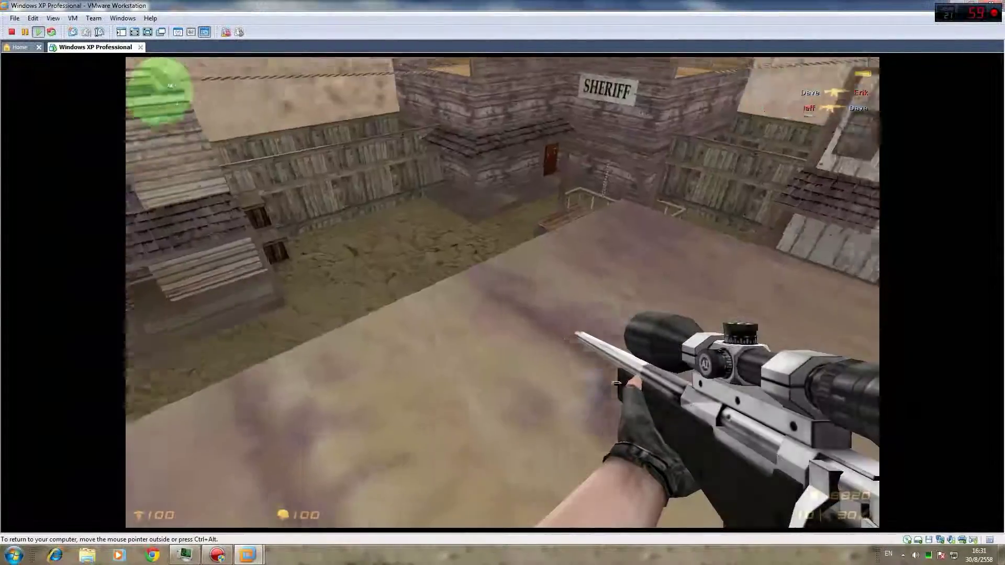
{"action": "key", "text": "w"}
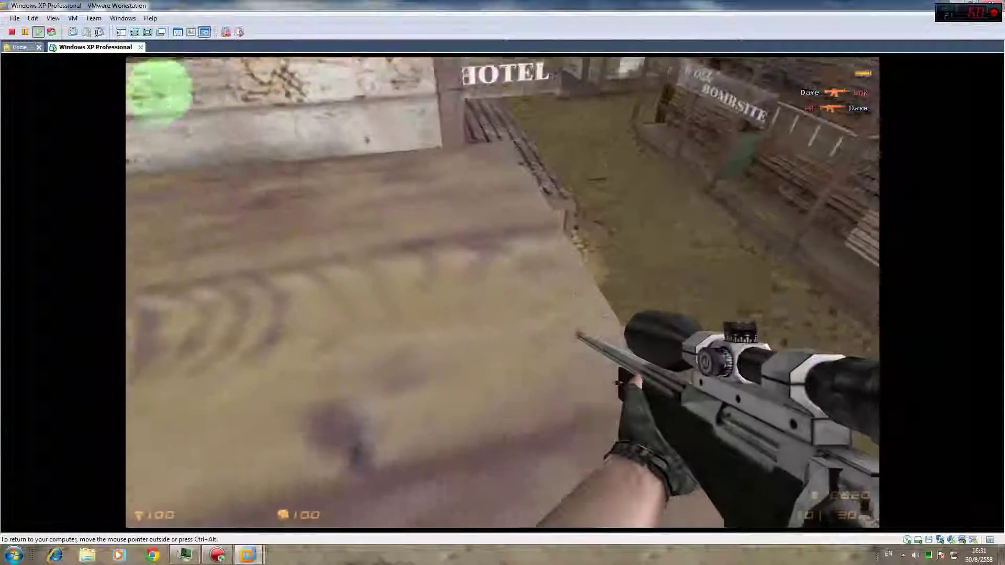
- Snipe the enemy in the street by the Bank from the brown rooftop with a scoped shot, then leave the scope
{"action": "key", "text": "w"}
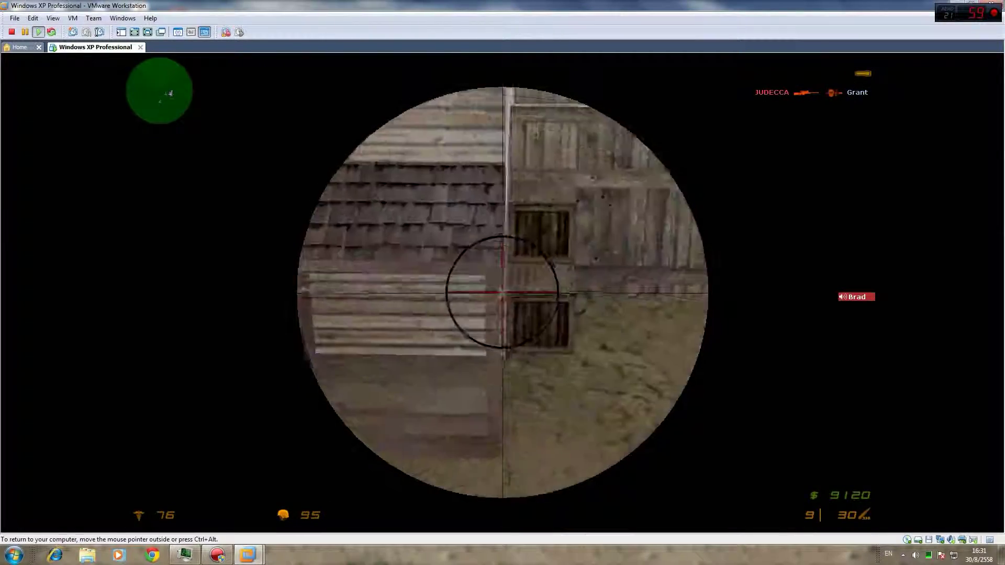
{"action": "right_click", "coordinate": [502, 292]}
{"action": "right_click", "coordinate": [502, 292]}
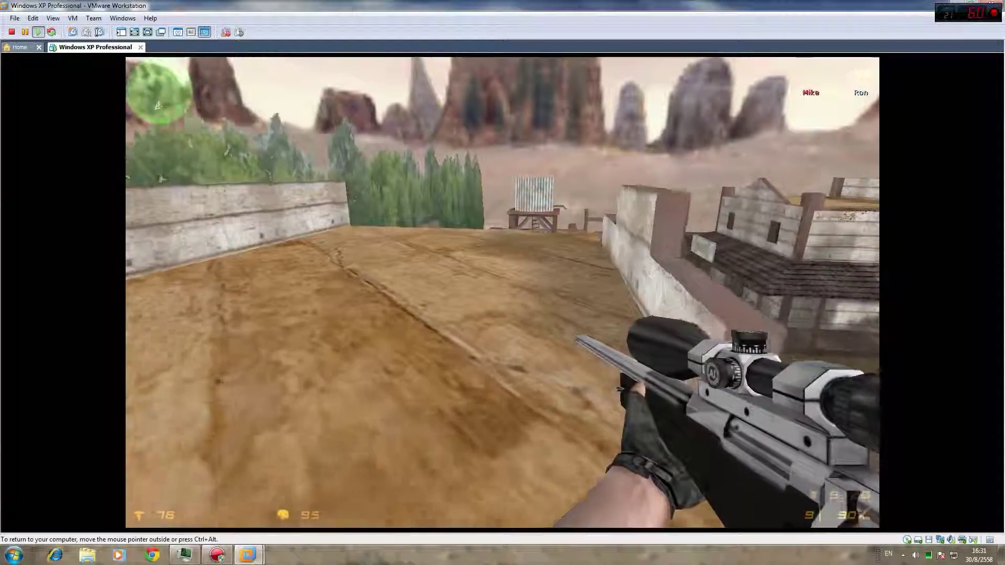
- Advance across the tan hotel roof and fire two scoped shots at the gap beyond the roof's edge
{"action": "key", "text": "w"}
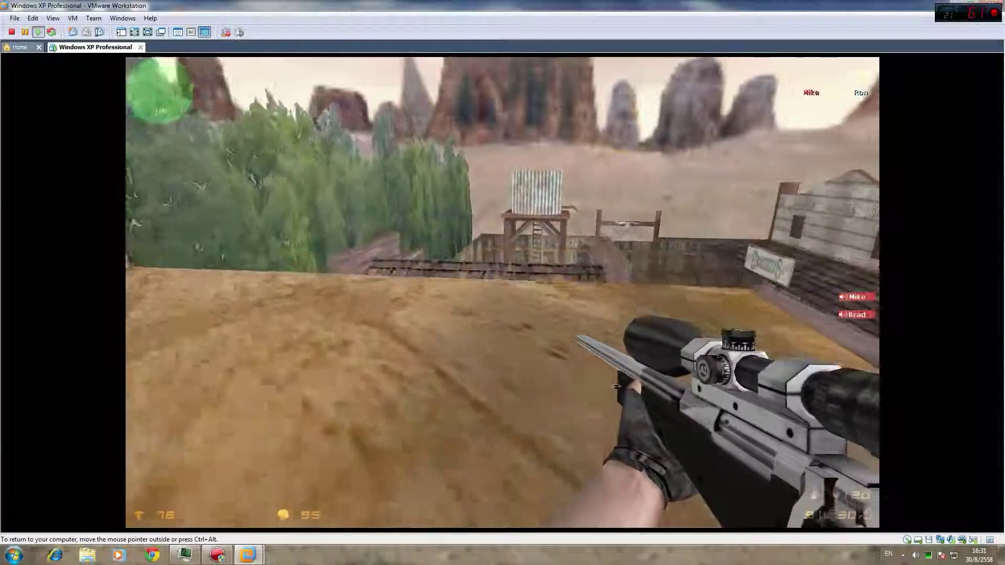
{"action": "right_click", "coordinate": [502, 292]}
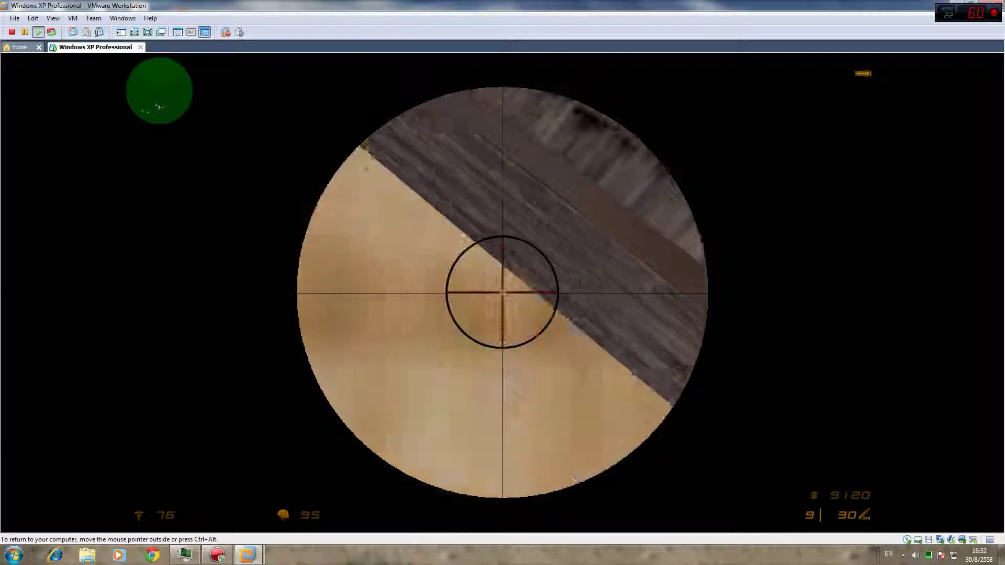
{"action": "left_click", "coordinate": [502, 292]}
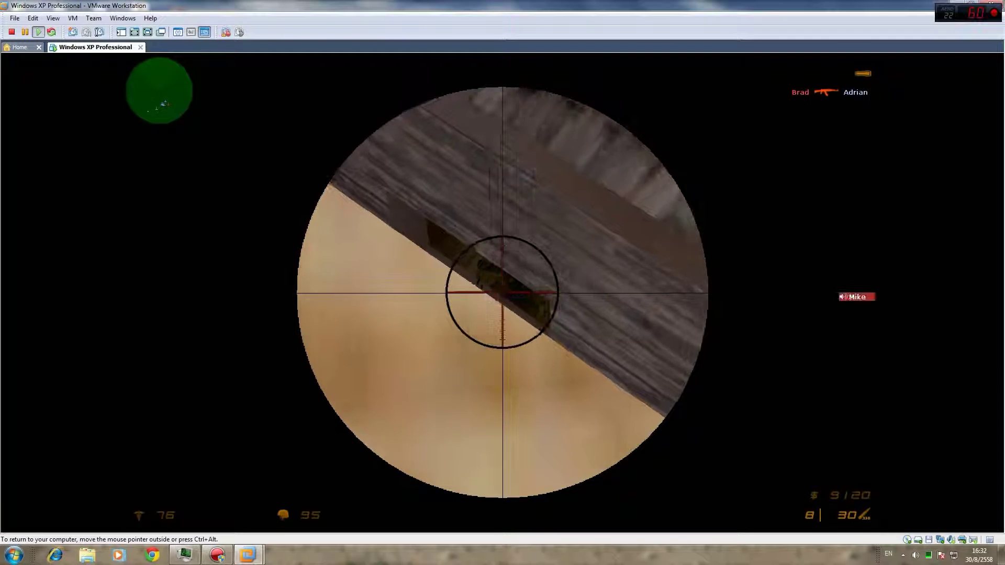
{"action": "left_click", "coordinate": [502, 292]}
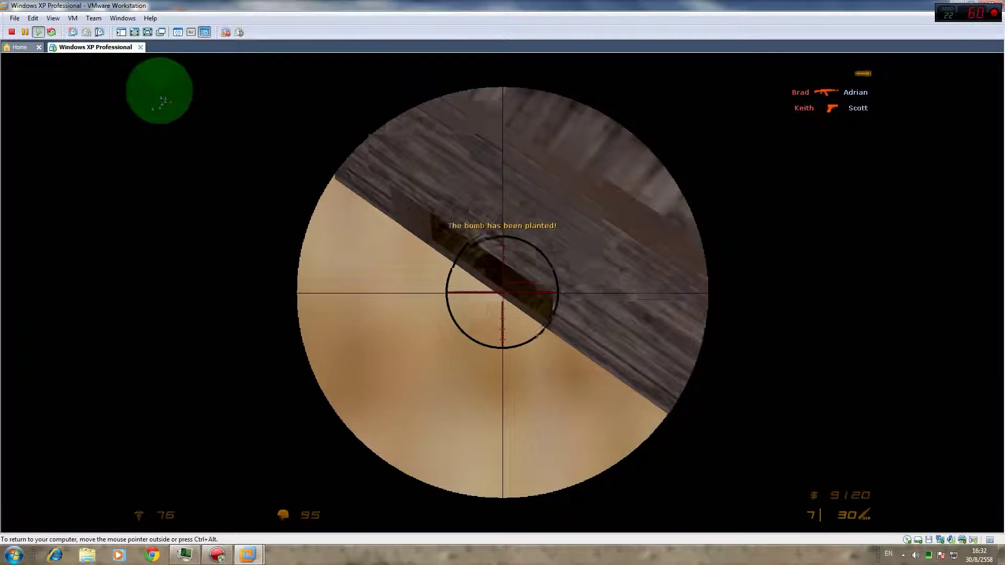
{"action": "right_click", "coordinate": [502, 292]}
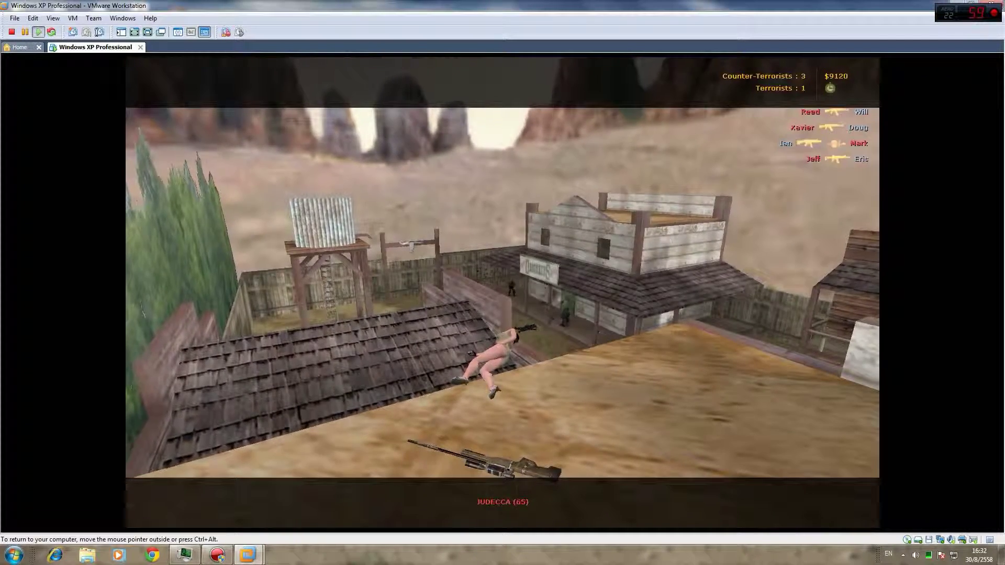
- Quit Counter-Strike and return to the virtual machine's Windows XP desktop
{"action": "key", "text": "Escape"}
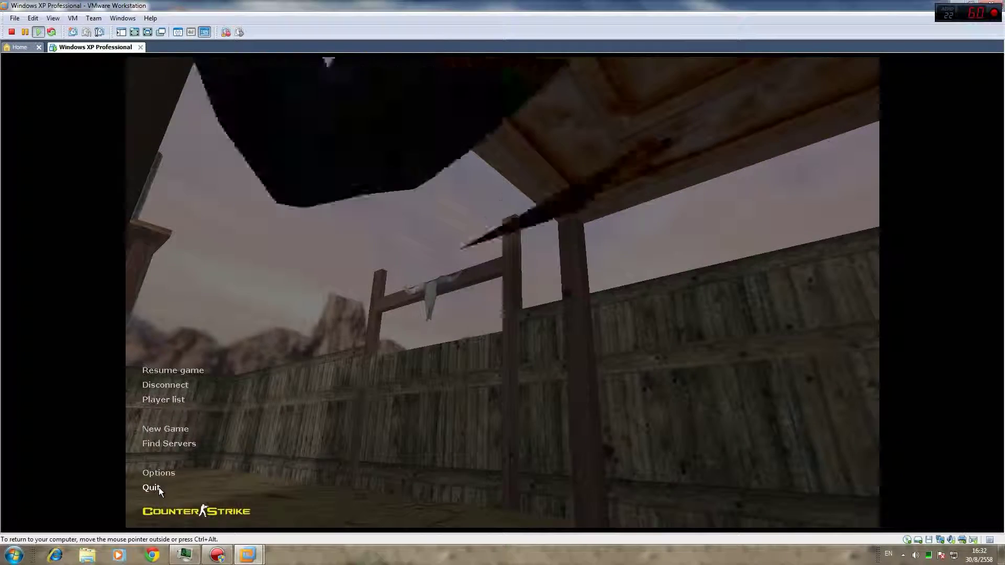
{"action": "left_click", "coordinate": [157, 488]}
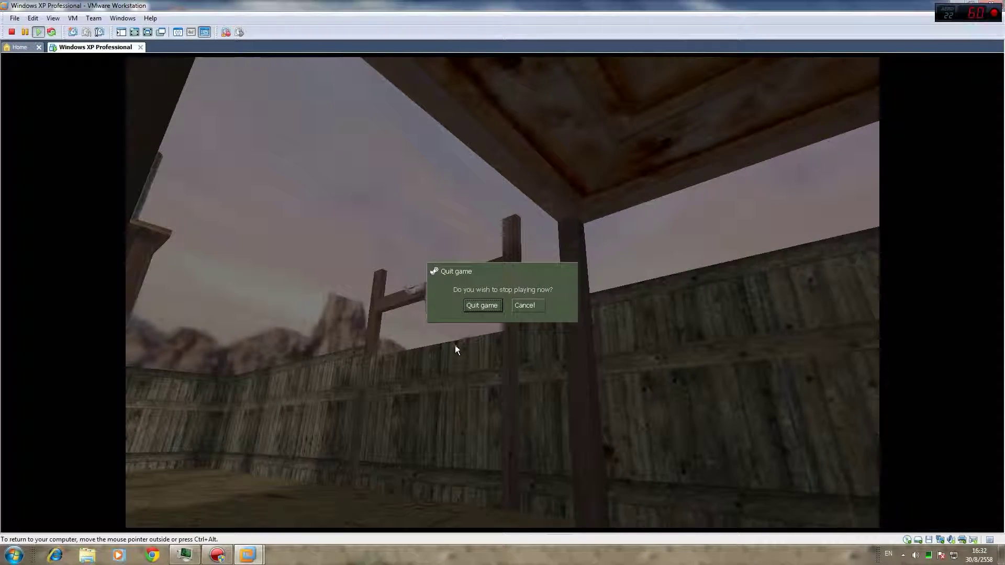
{"action": "left_click", "coordinate": [482, 305]}
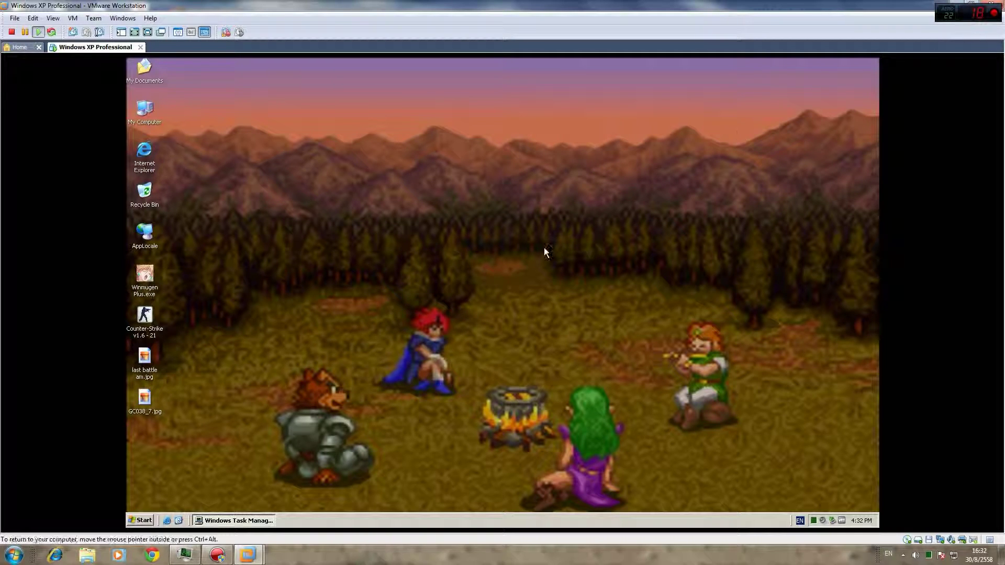
- Shut down Windows XP inside the virtual machine using the Shut down option
{"action": "left_click", "coordinate": [137, 521]}
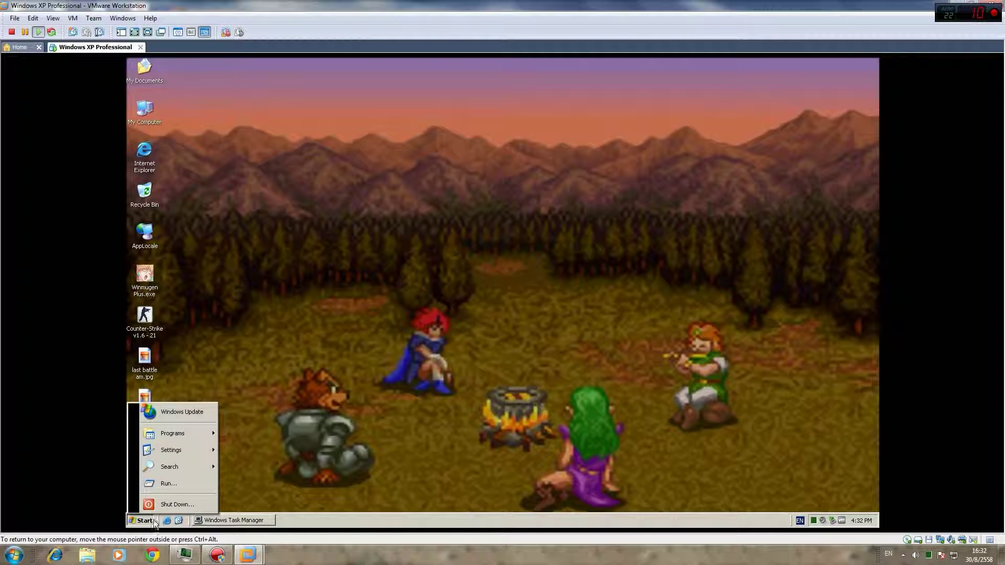
{"action": "left_click", "coordinate": [178, 505]}
{"action": "left_click", "coordinate": [559, 245]}
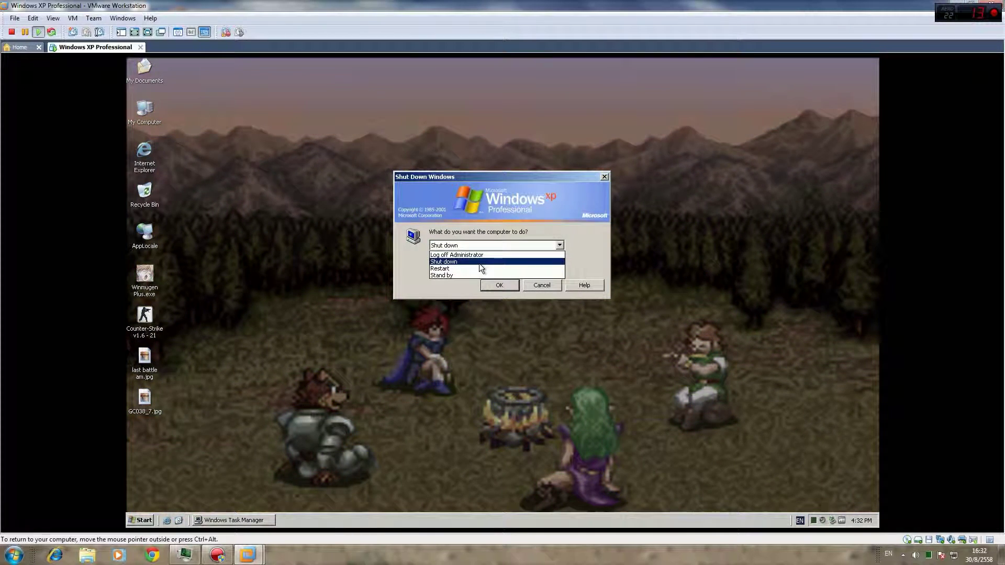
{"action": "left_click", "coordinate": [479, 263]}
{"action": "left_click", "coordinate": [497, 286]}
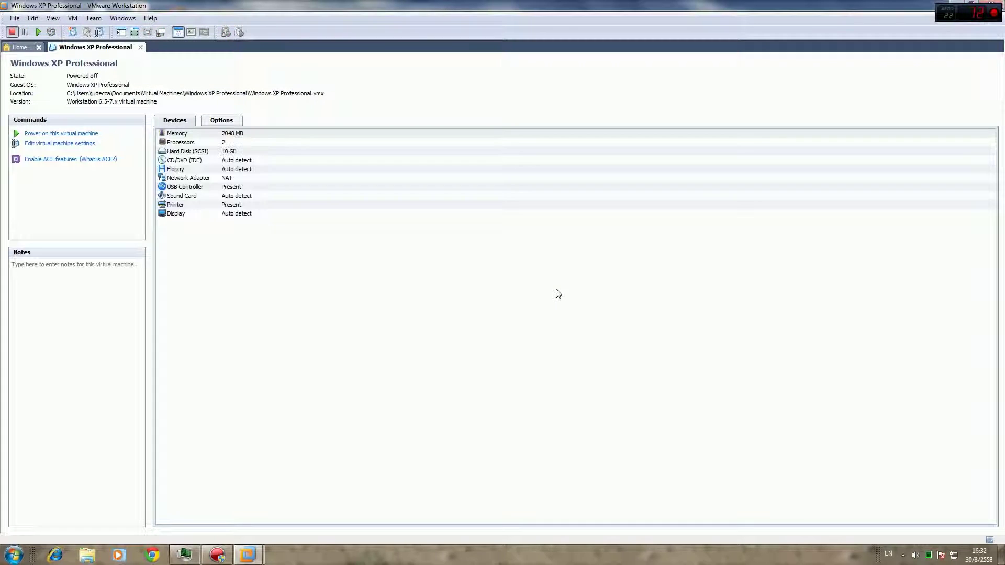
- Restore the VMware Workstation window to its smaller size and close the program
{"action": "left_click", "coordinate": [969, 4]}
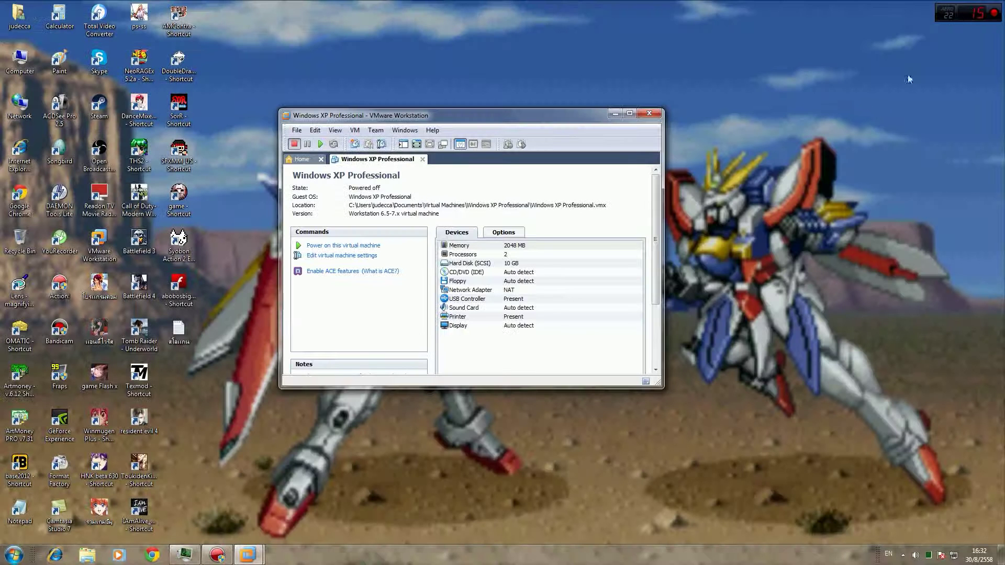
{"action": "left_click", "coordinate": [649, 114]}
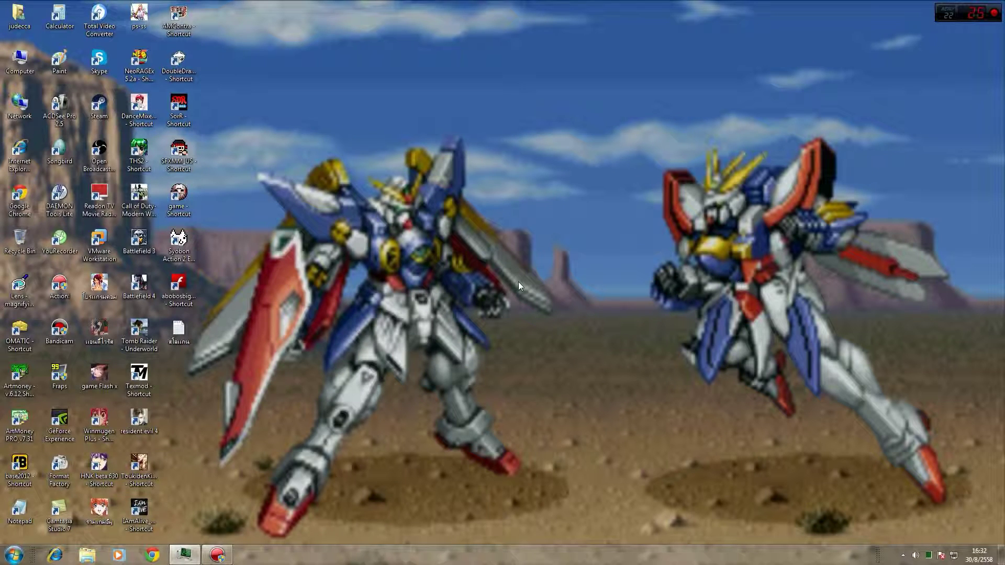